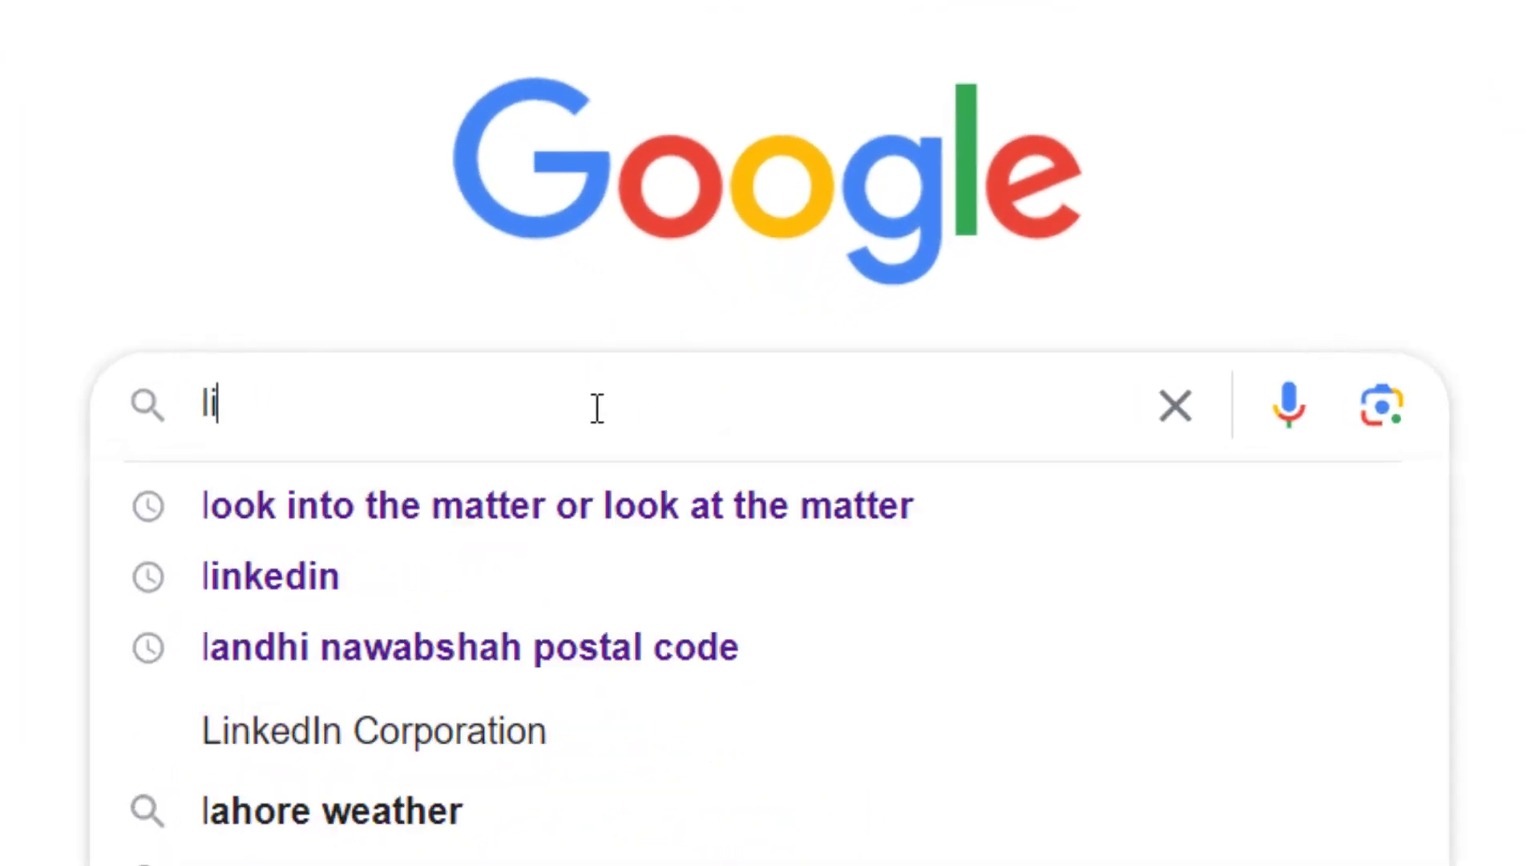
# - Search Google for 'linkedin' and open the 'LinkedIn Pakistan: Log In or Sign Up' result
pyautogui.write('edin')
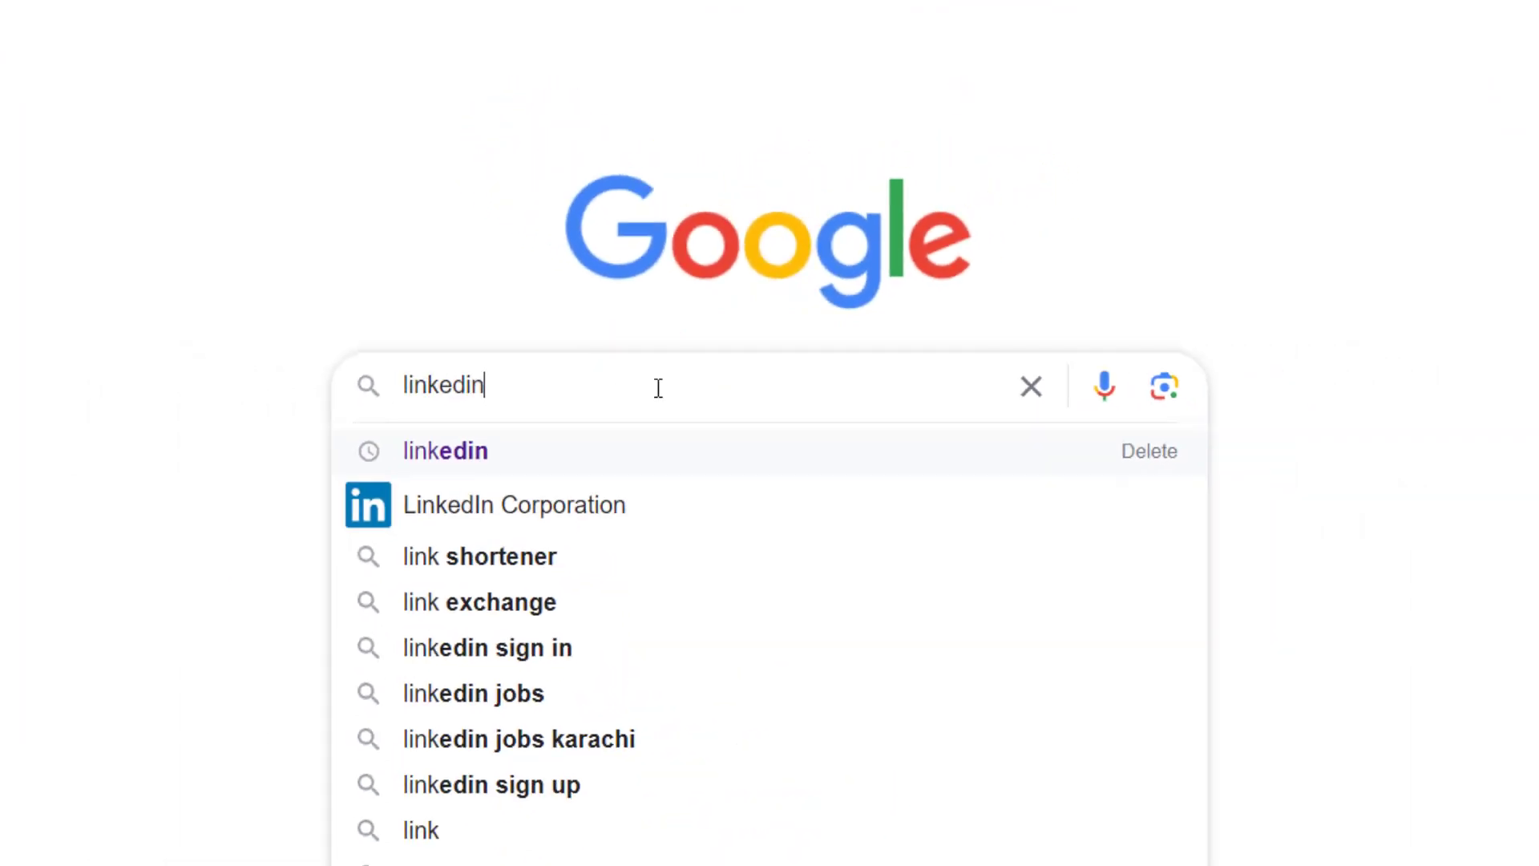
pyautogui.press('Return')
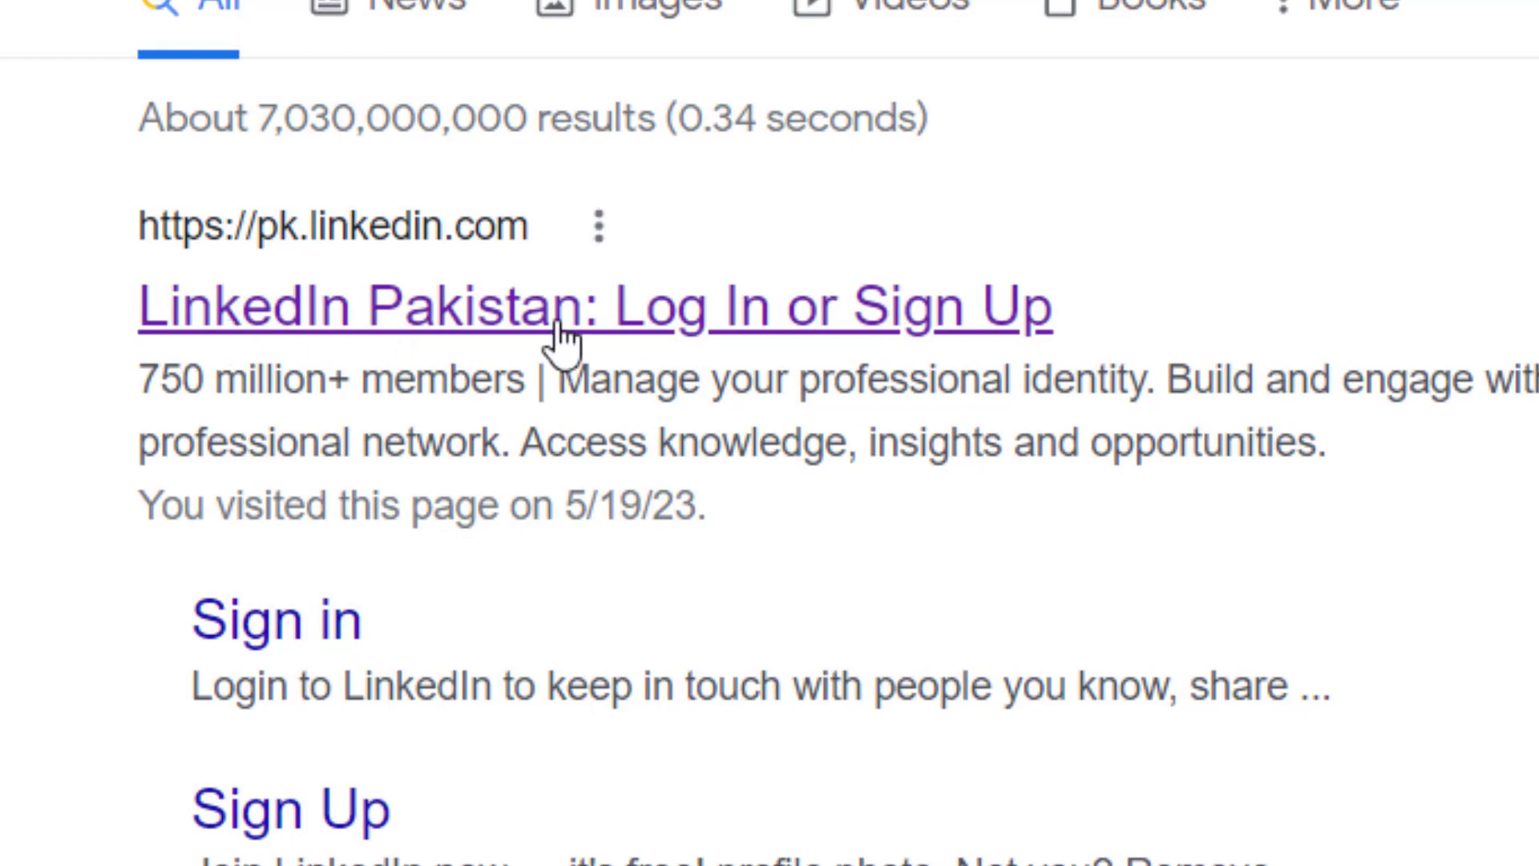
pyautogui.click(453, 250)
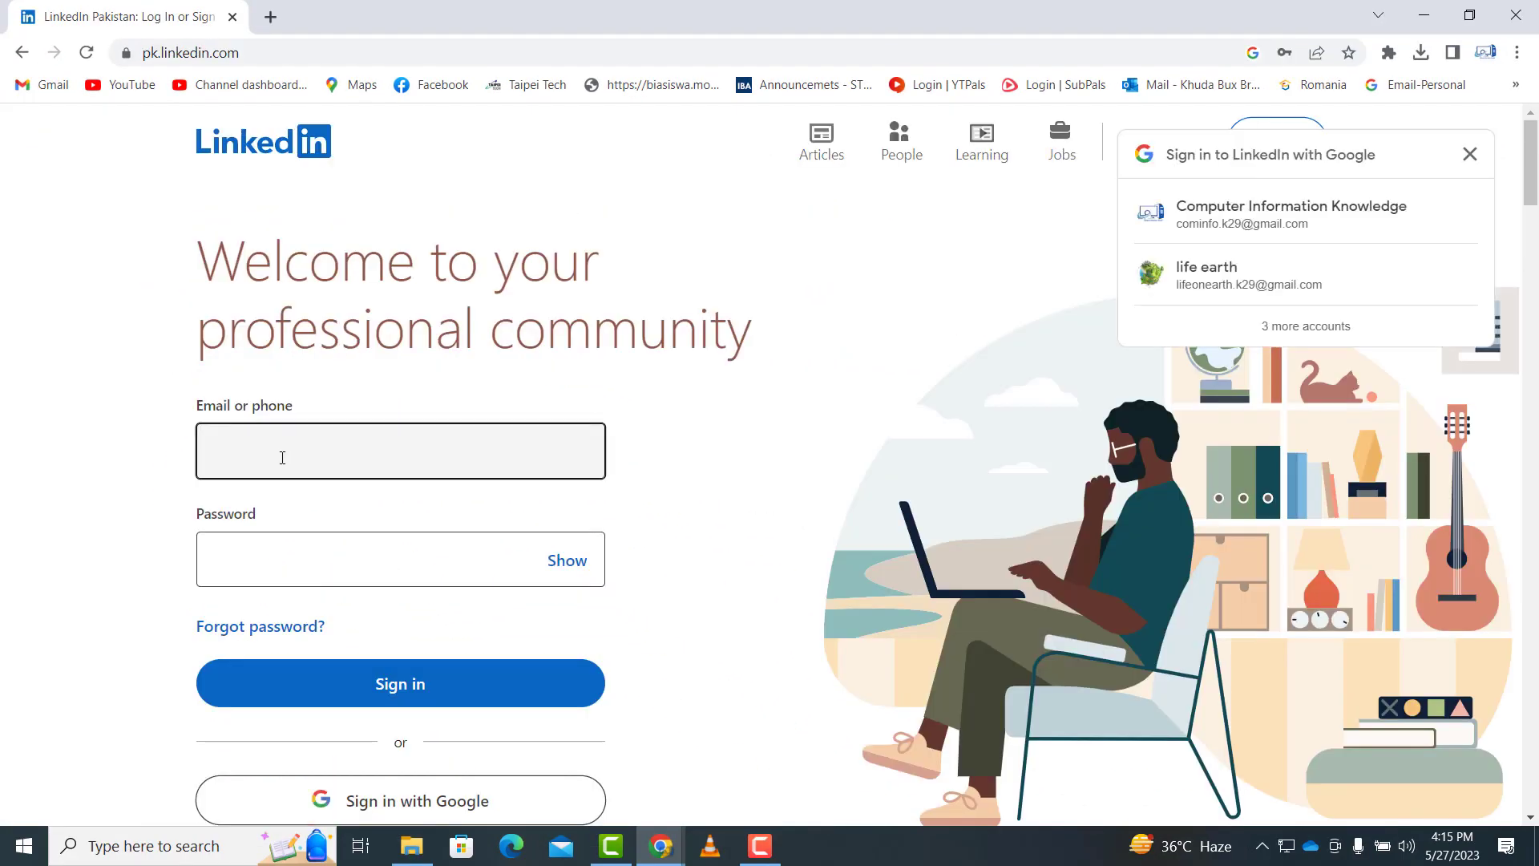
# - Sign in to LinkedIn with the saved account's autofilled e-mail and password
pyautogui.click(279, 454)
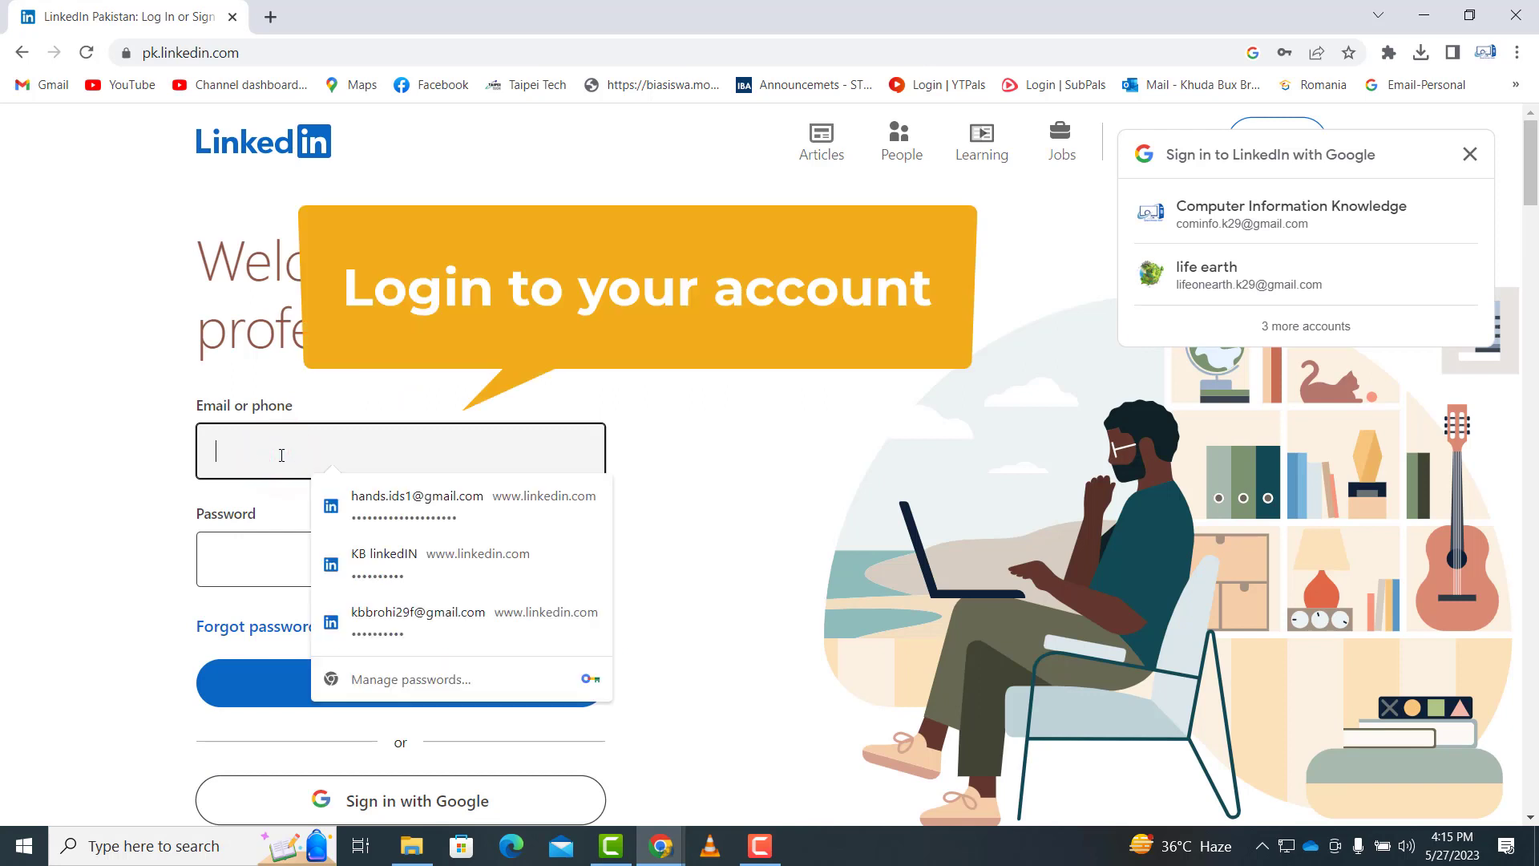
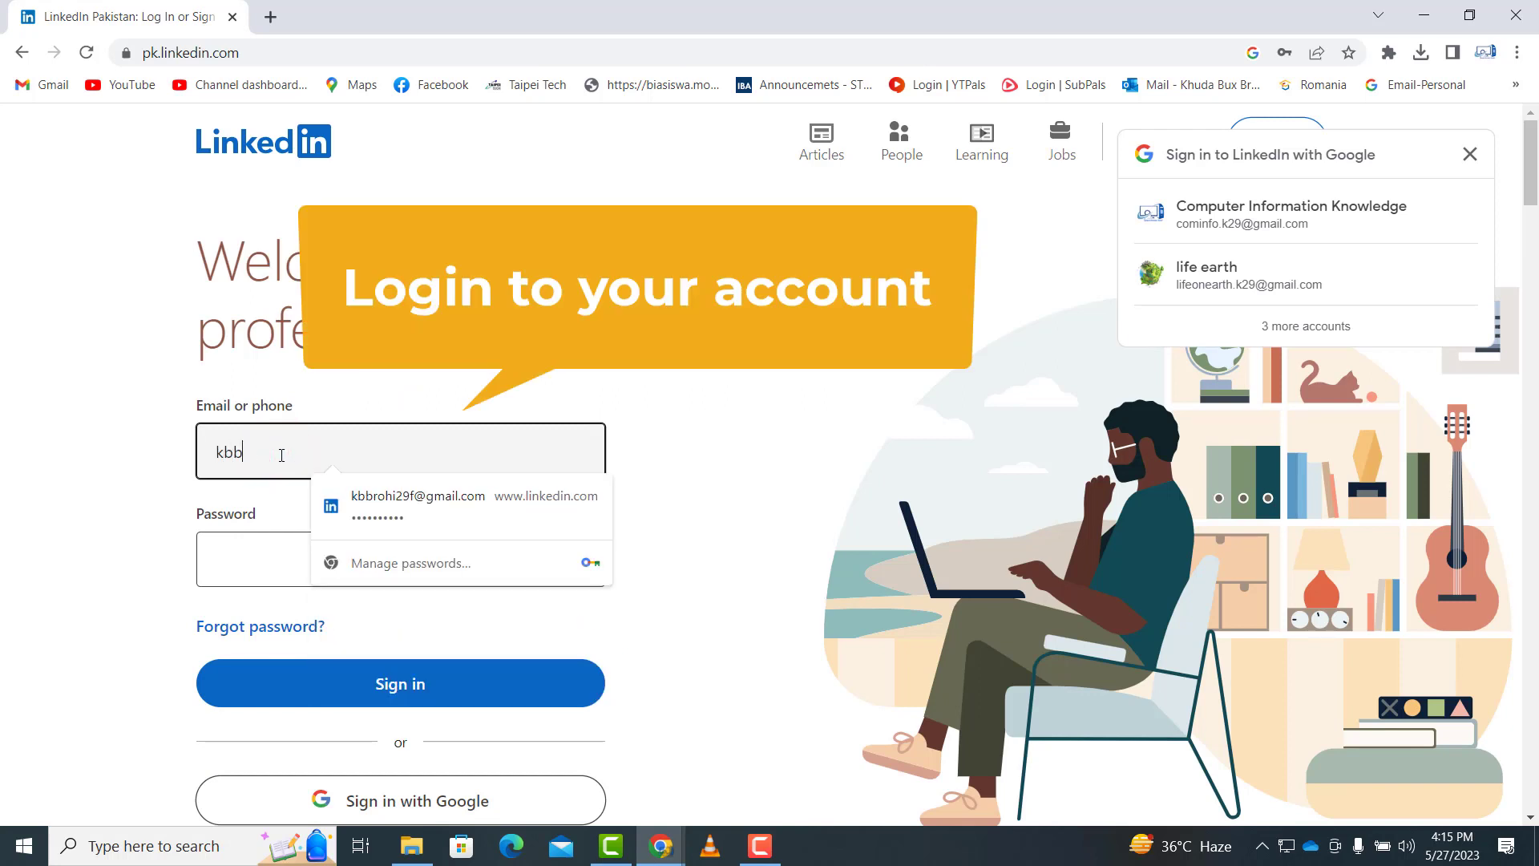
pyautogui.click(429, 523)
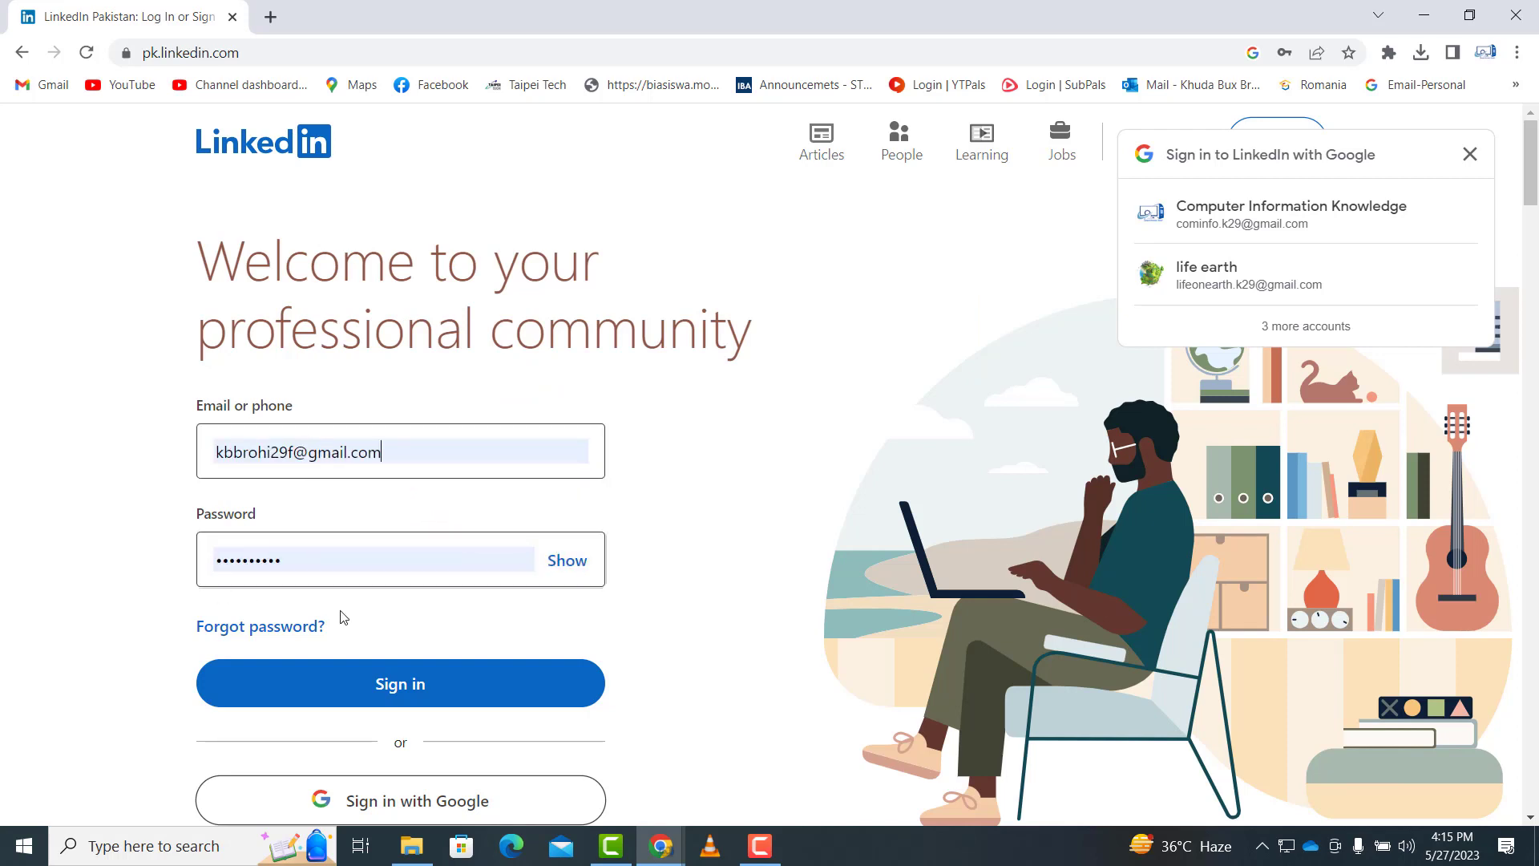
pyautogui.click(397, 697)
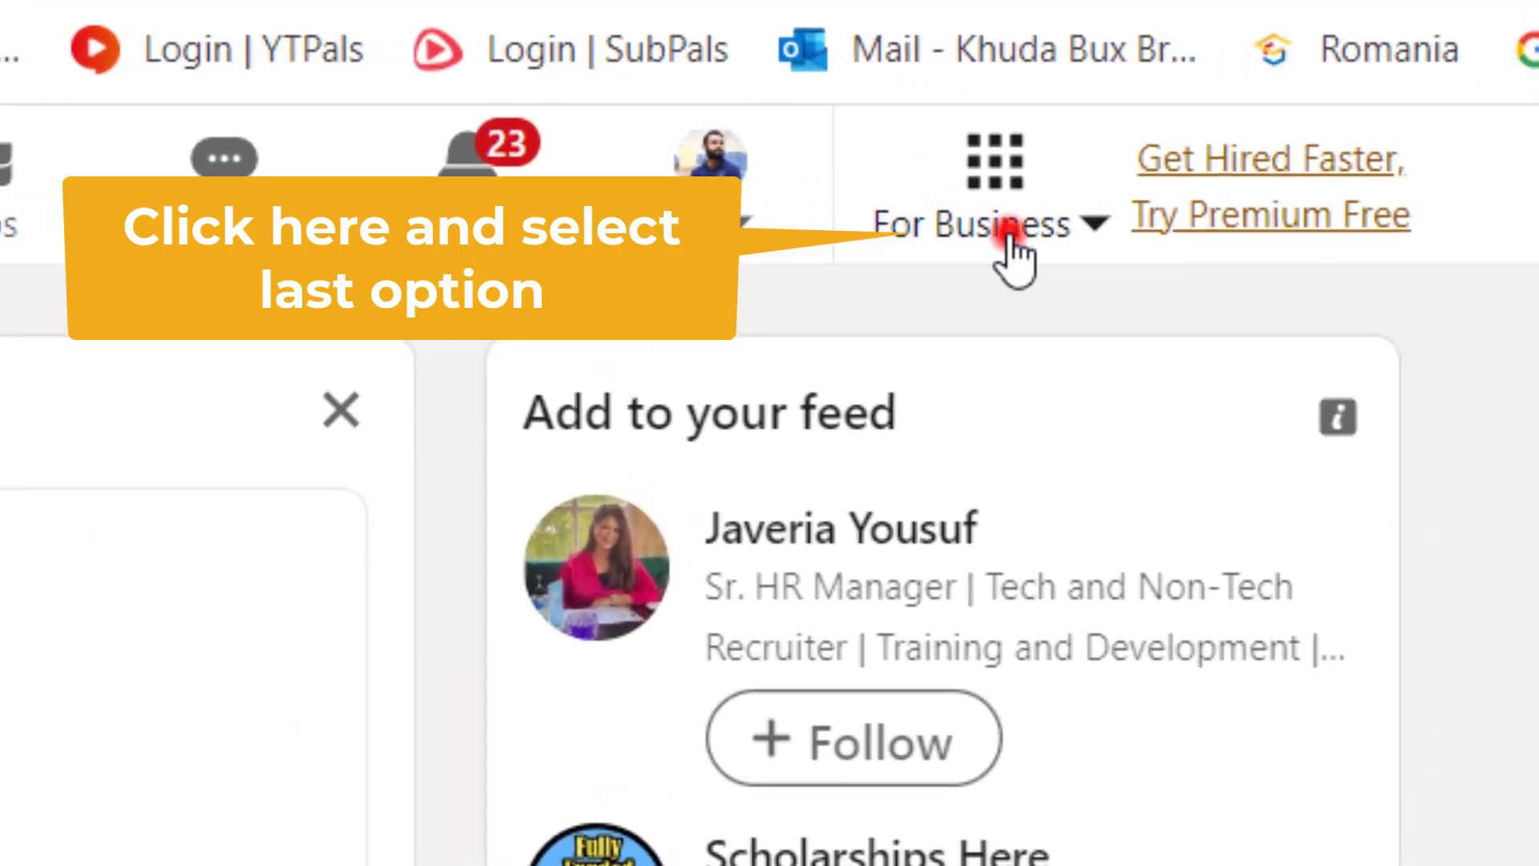
# - From the For Business panel, start a new Company Page to reach the page-type choices
pyautogui.click(1211, 192)
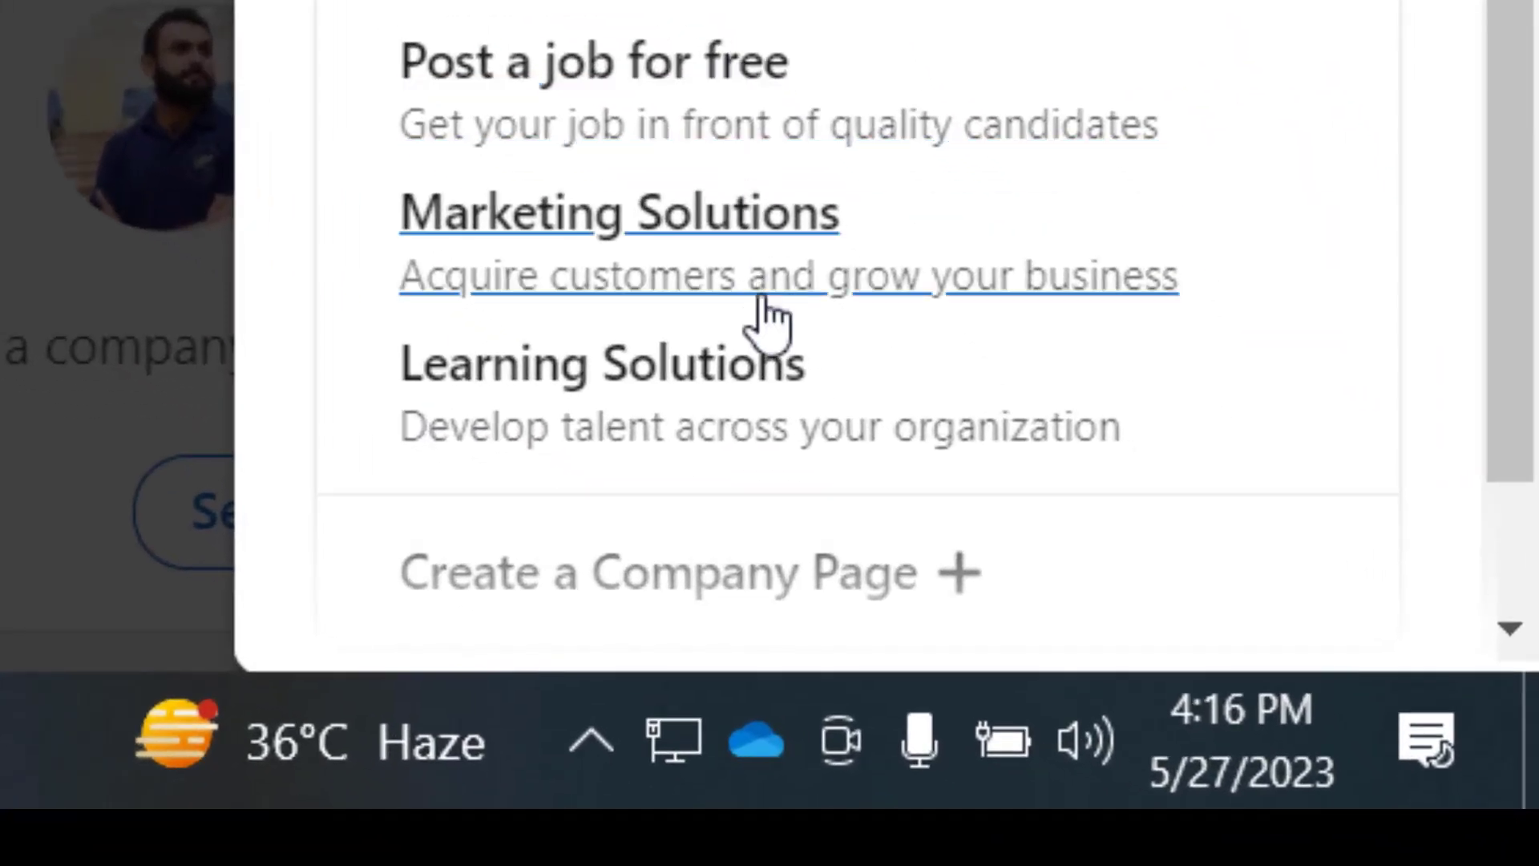
pyautogui.scroll(-2, 1203, 725)
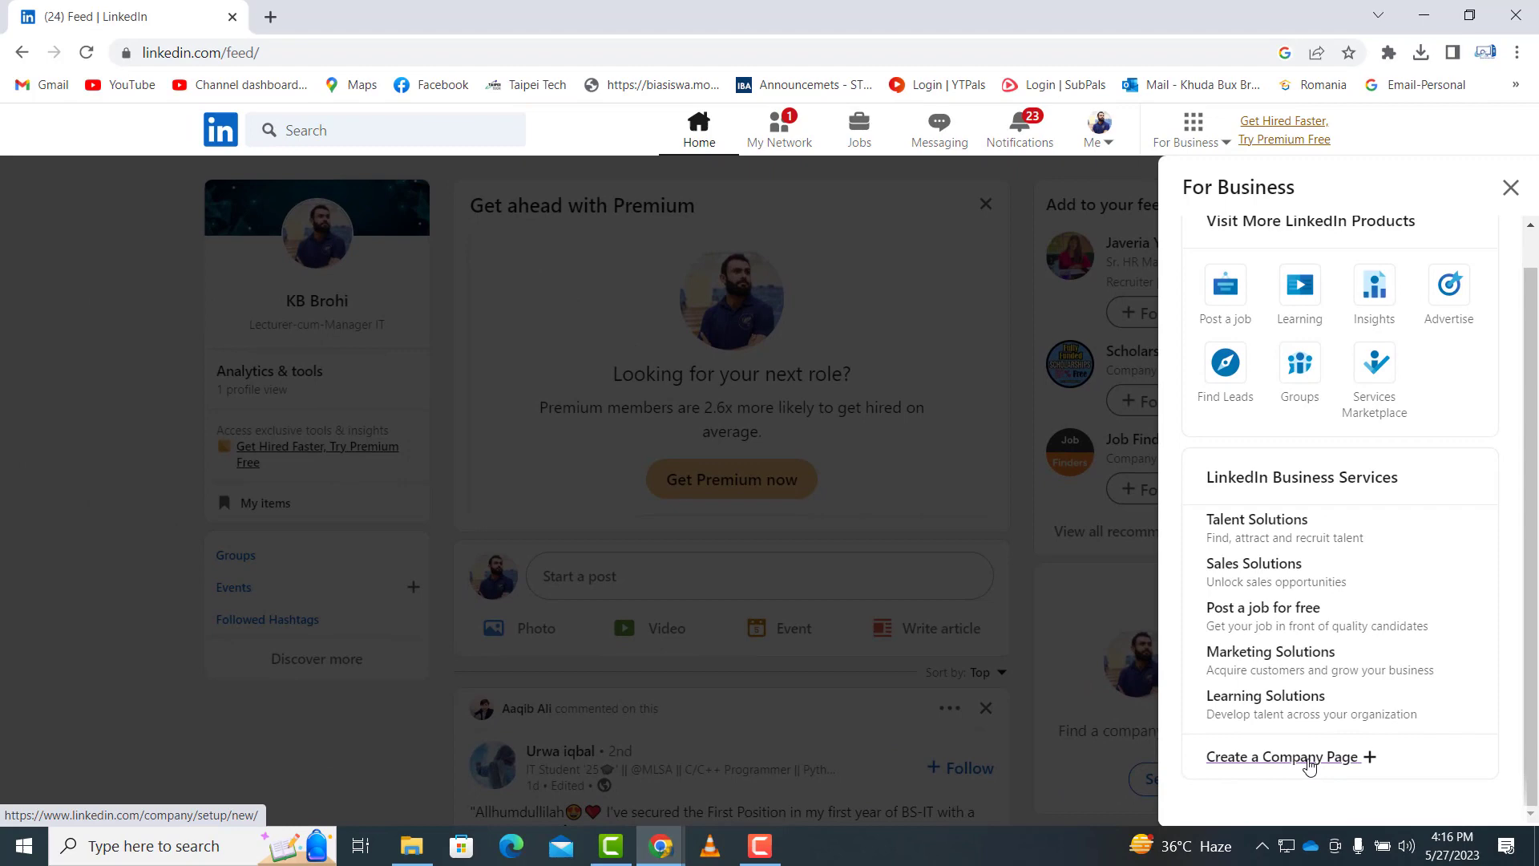
pyautogui.click(1309, 757)
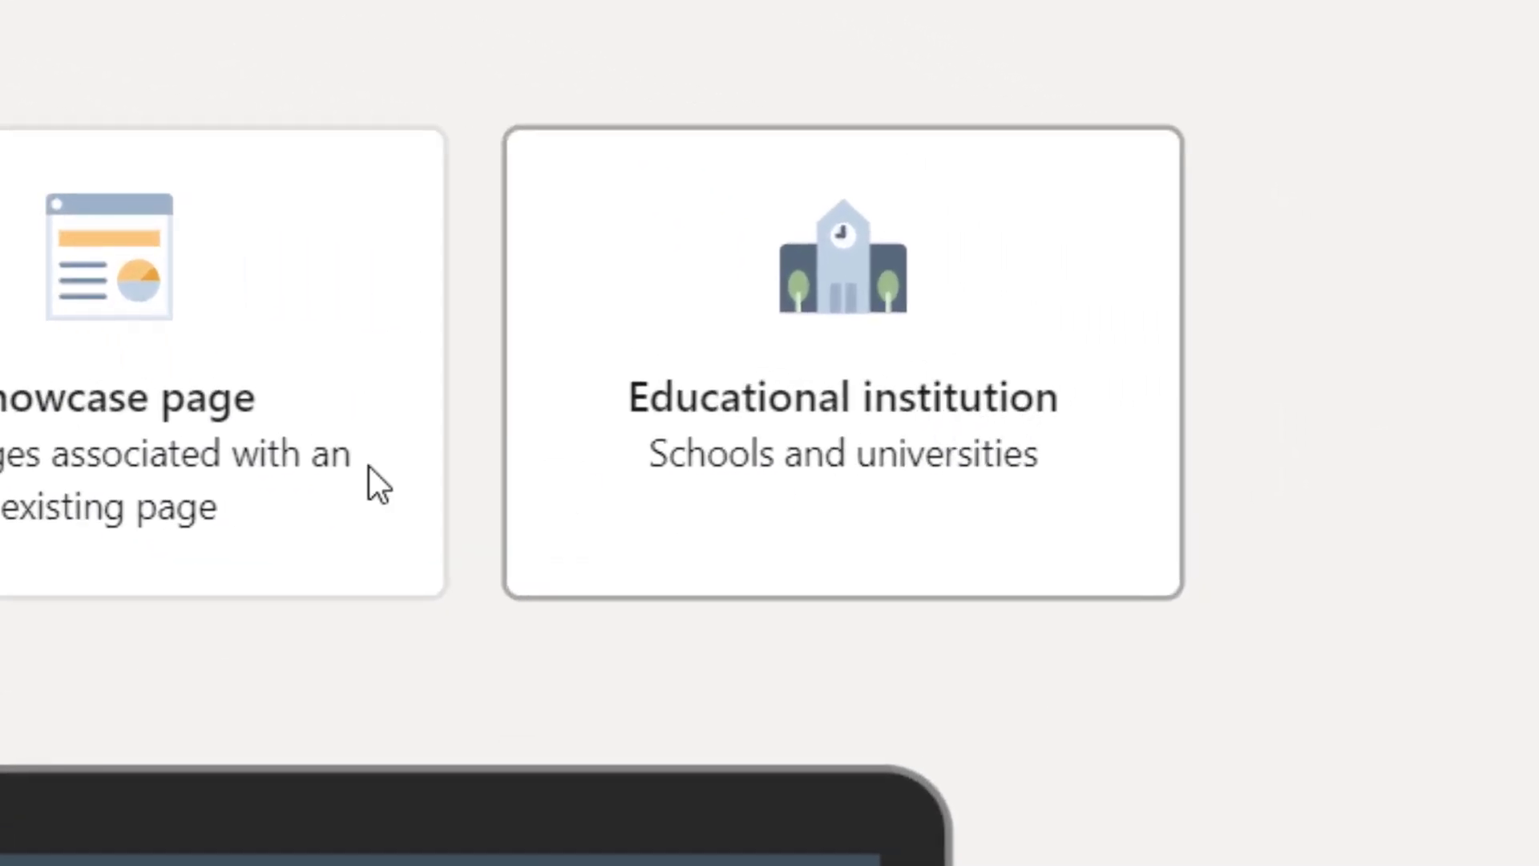
pyautogui.click(825, 369)
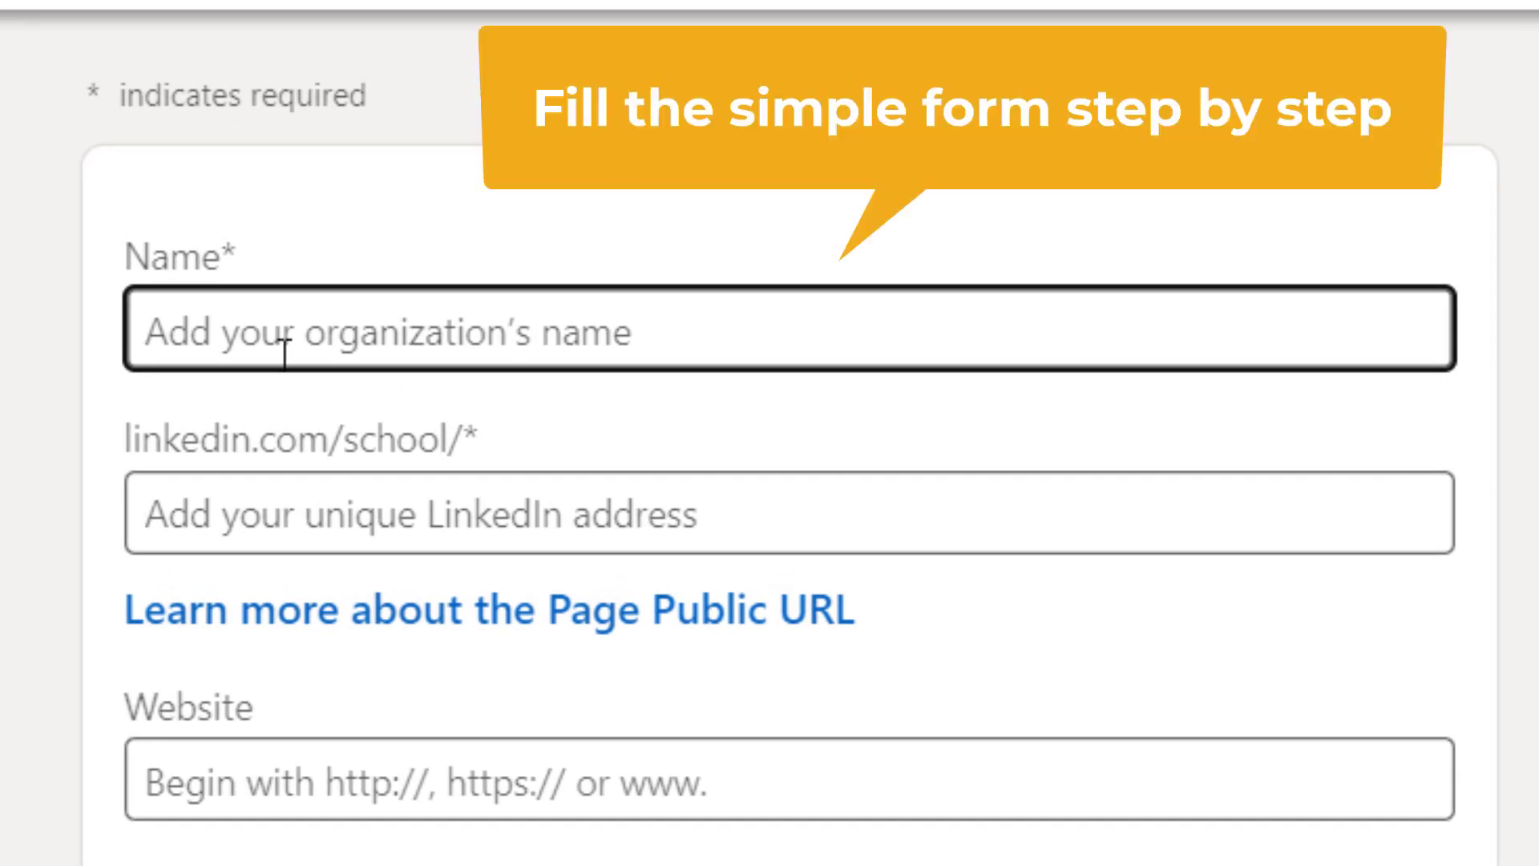
pyautogui.click(286, 415)
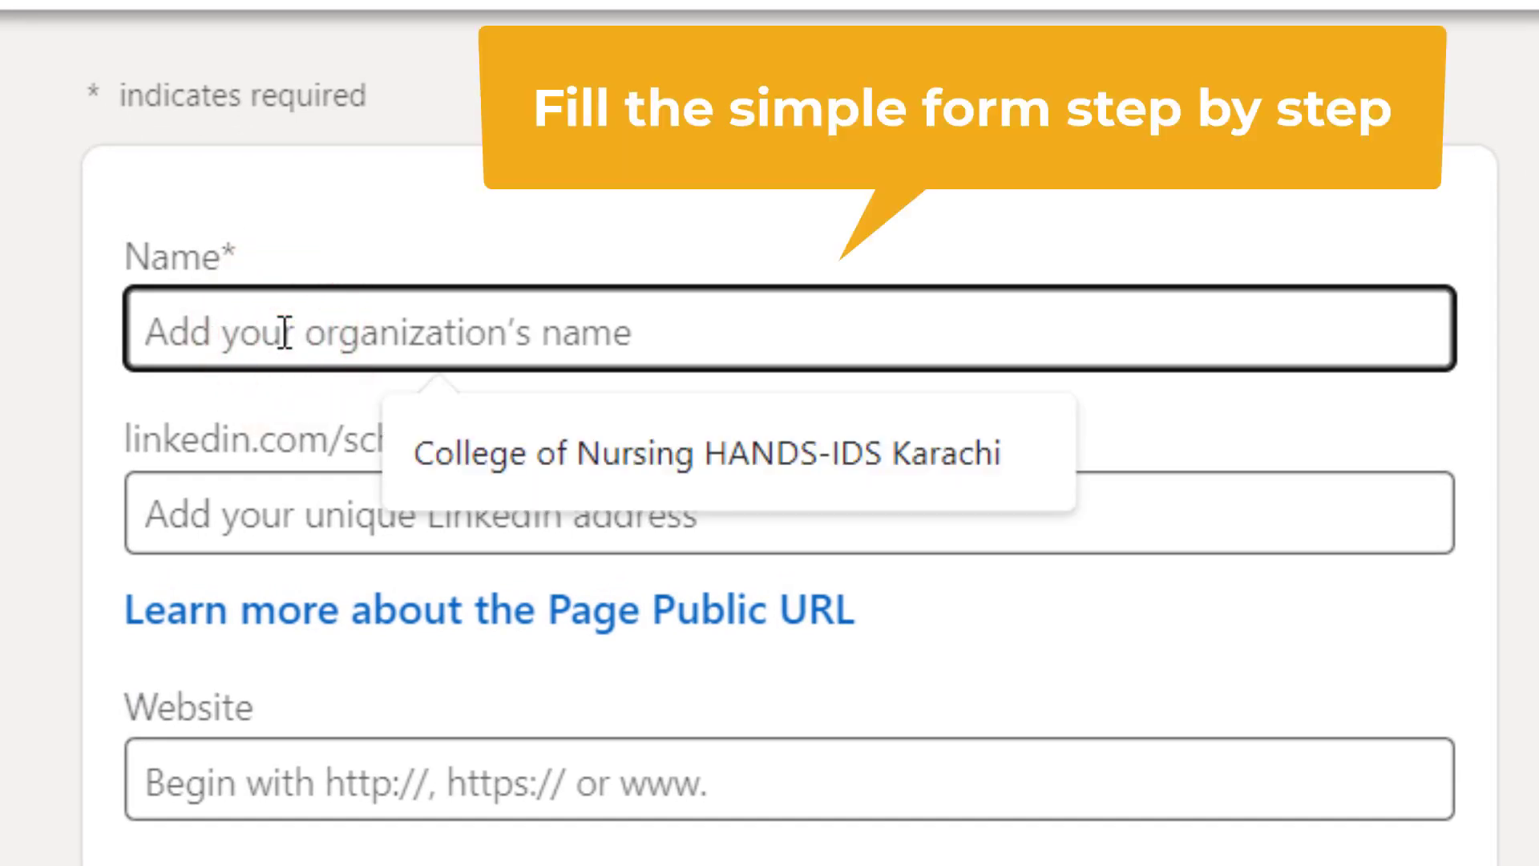
pyautogui.write('Comiak')
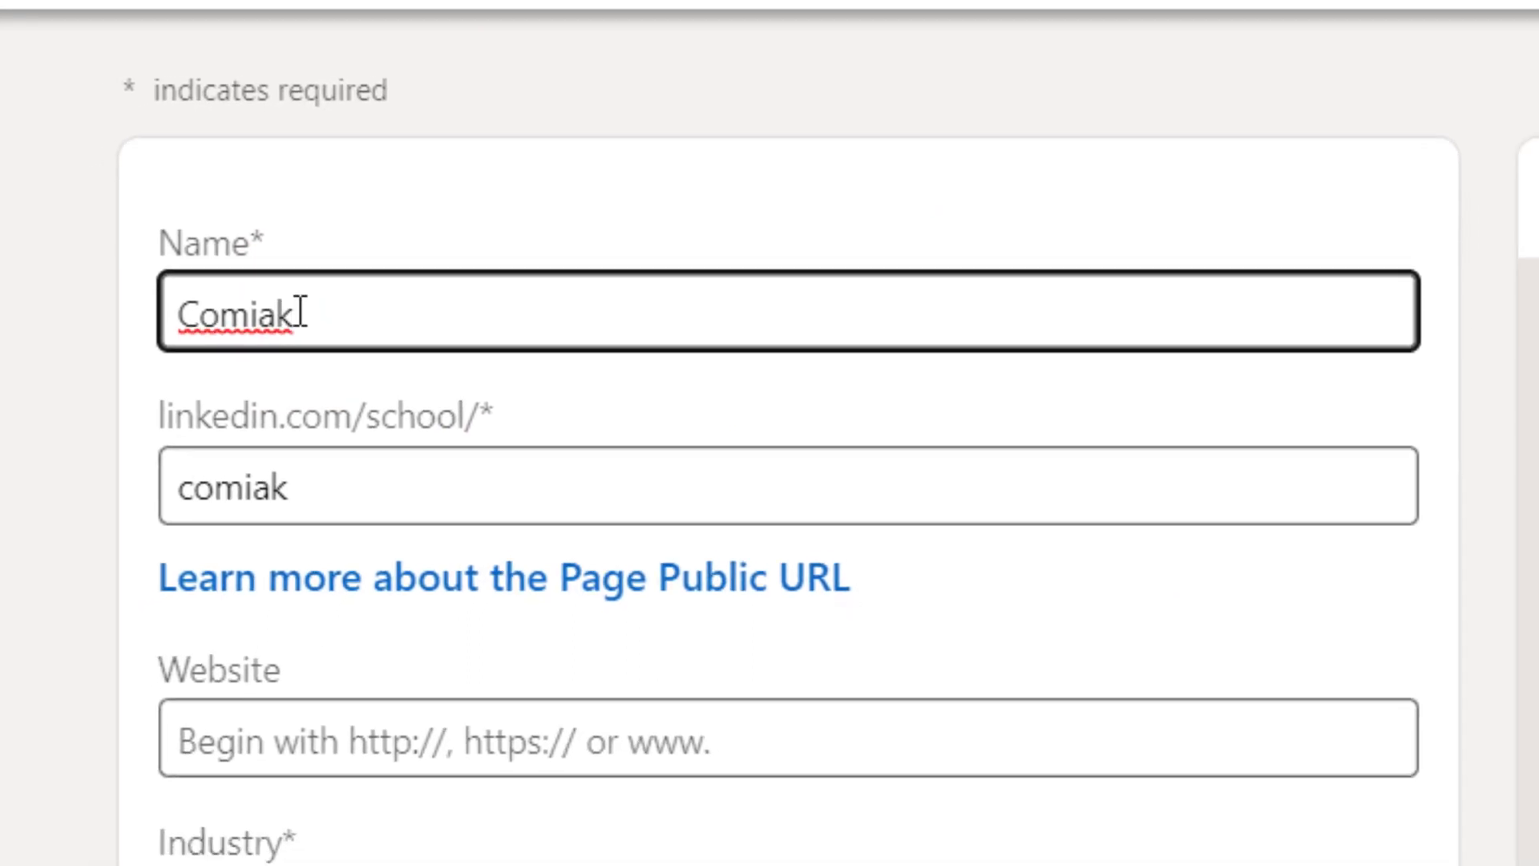
pyautogui.click(86, 494)
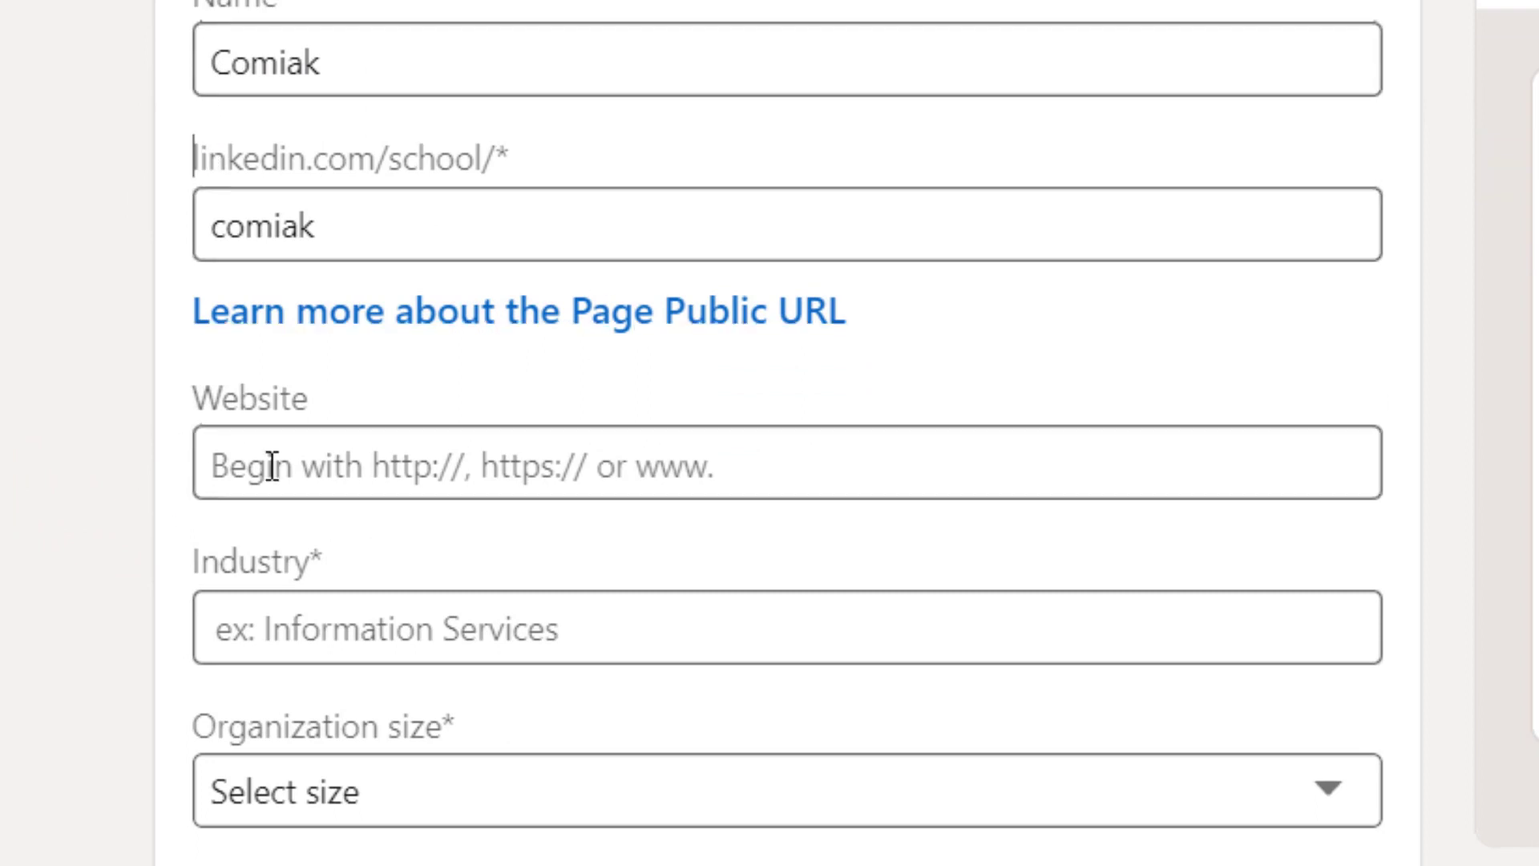
pyautogui.click(309, 464)
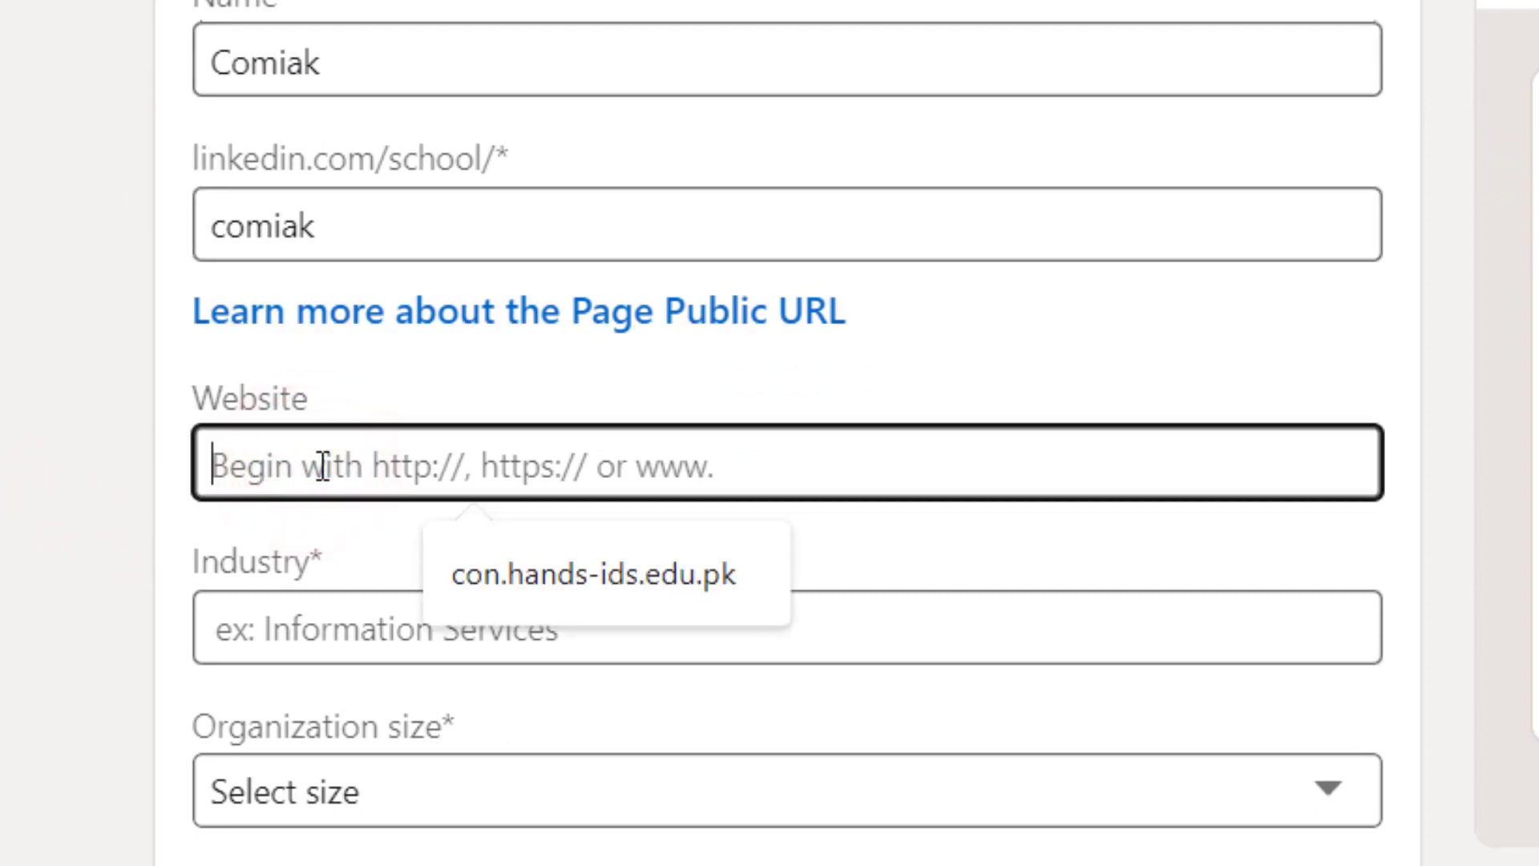
pyautogui.write('www.comiak.com')
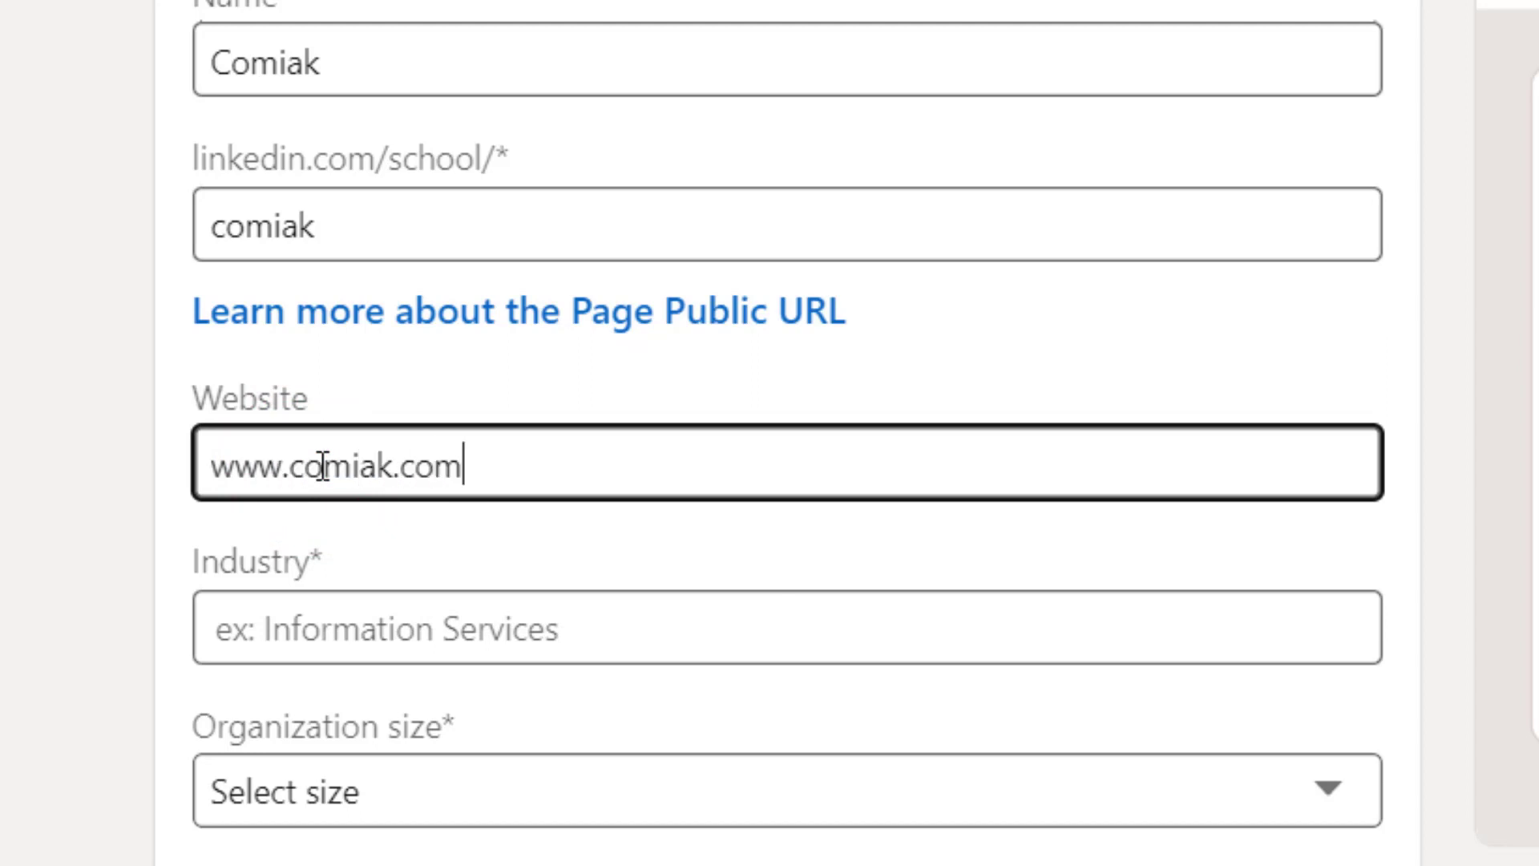
# - Set industry to Online Audio and Video Media and size to 2–10 employees
pyautogui.scroll(-3, 337, 577)
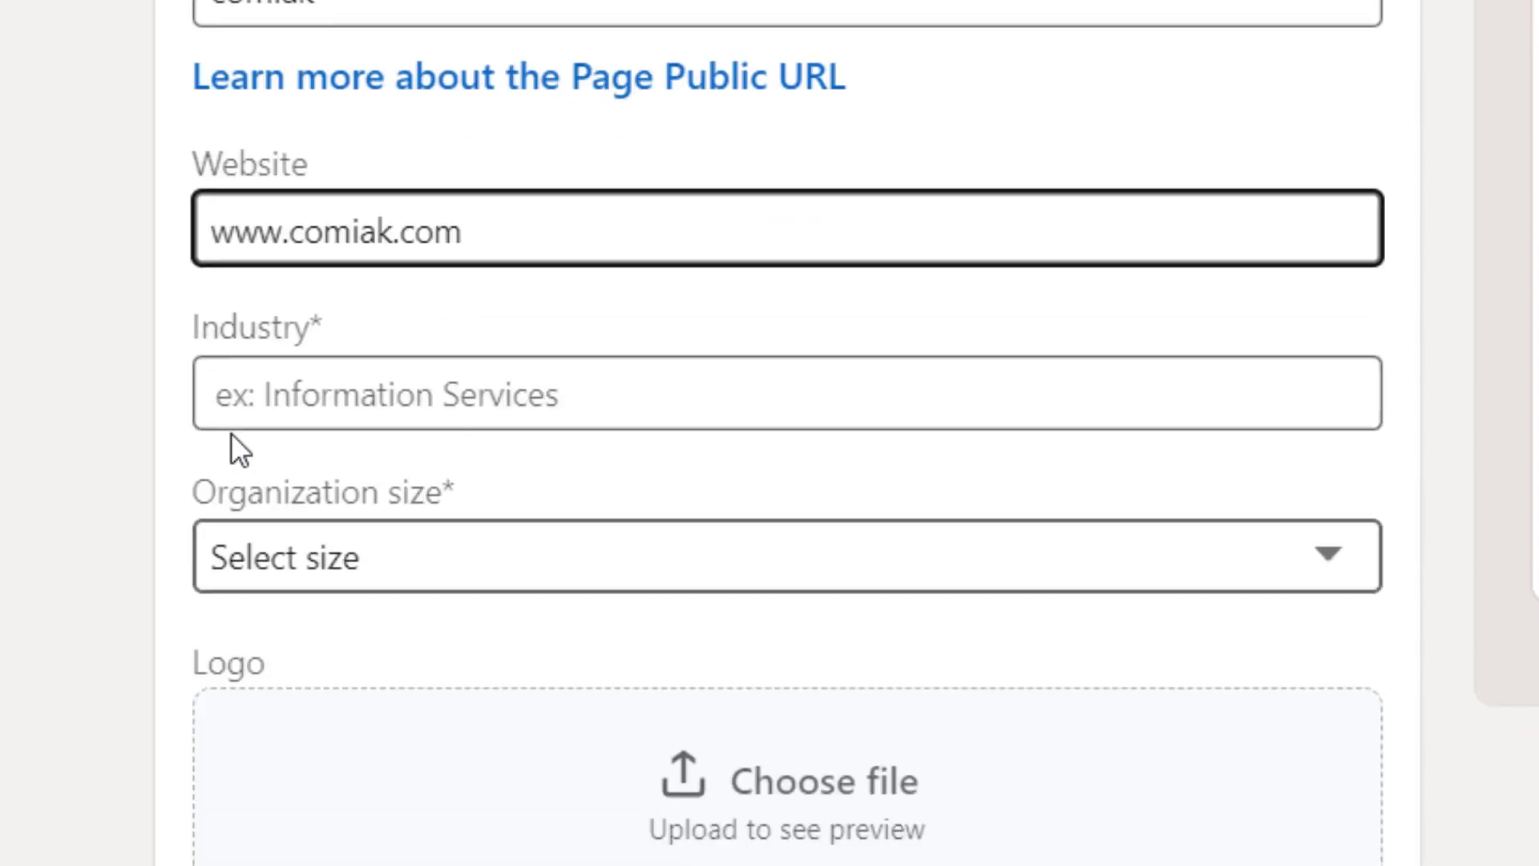
pyautogui.click(397, 395)
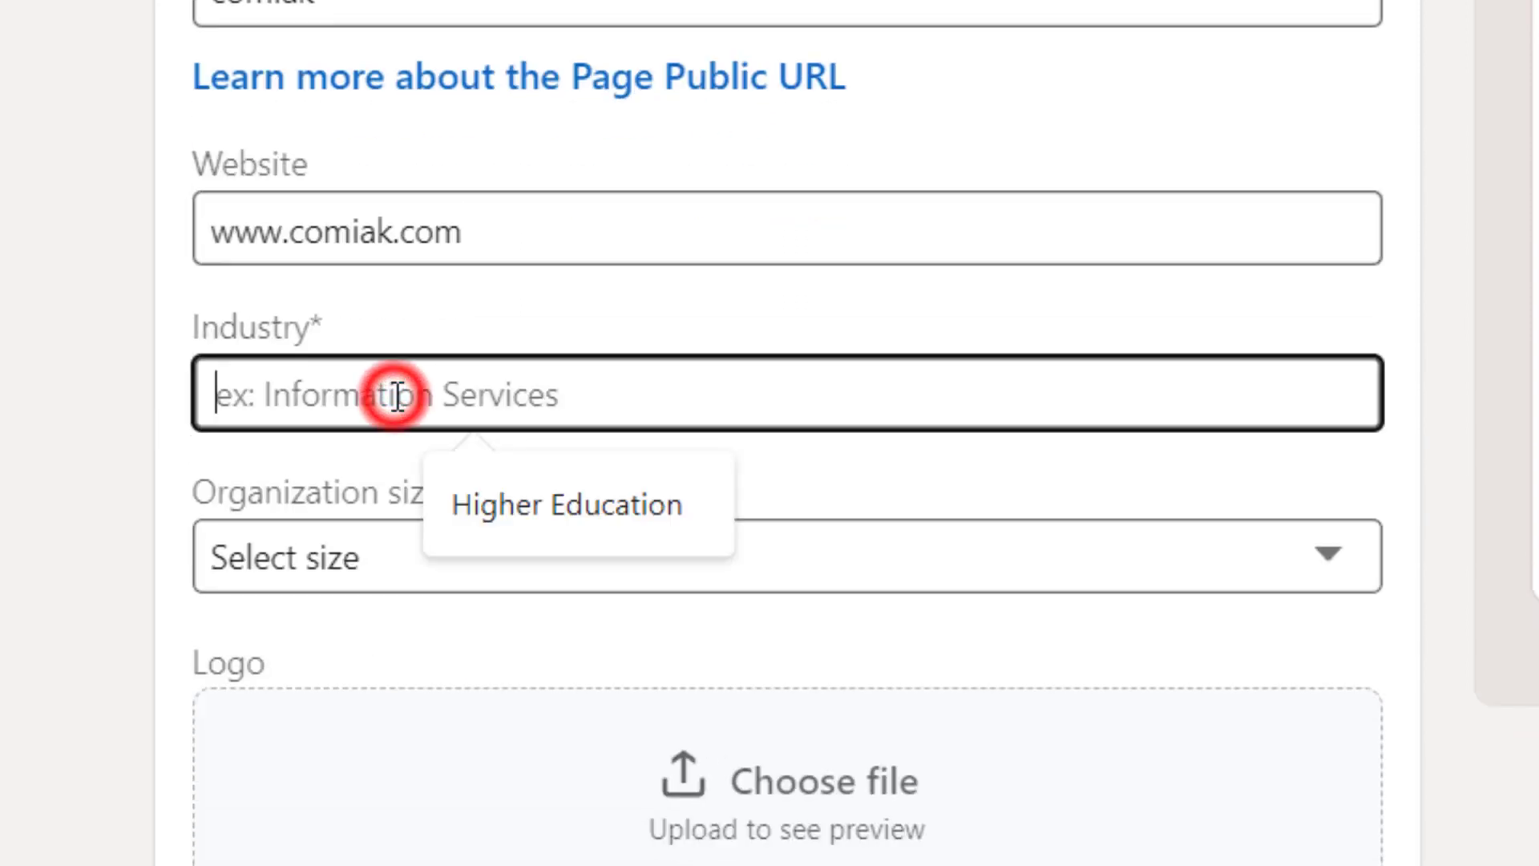
pyautogui.write('online')
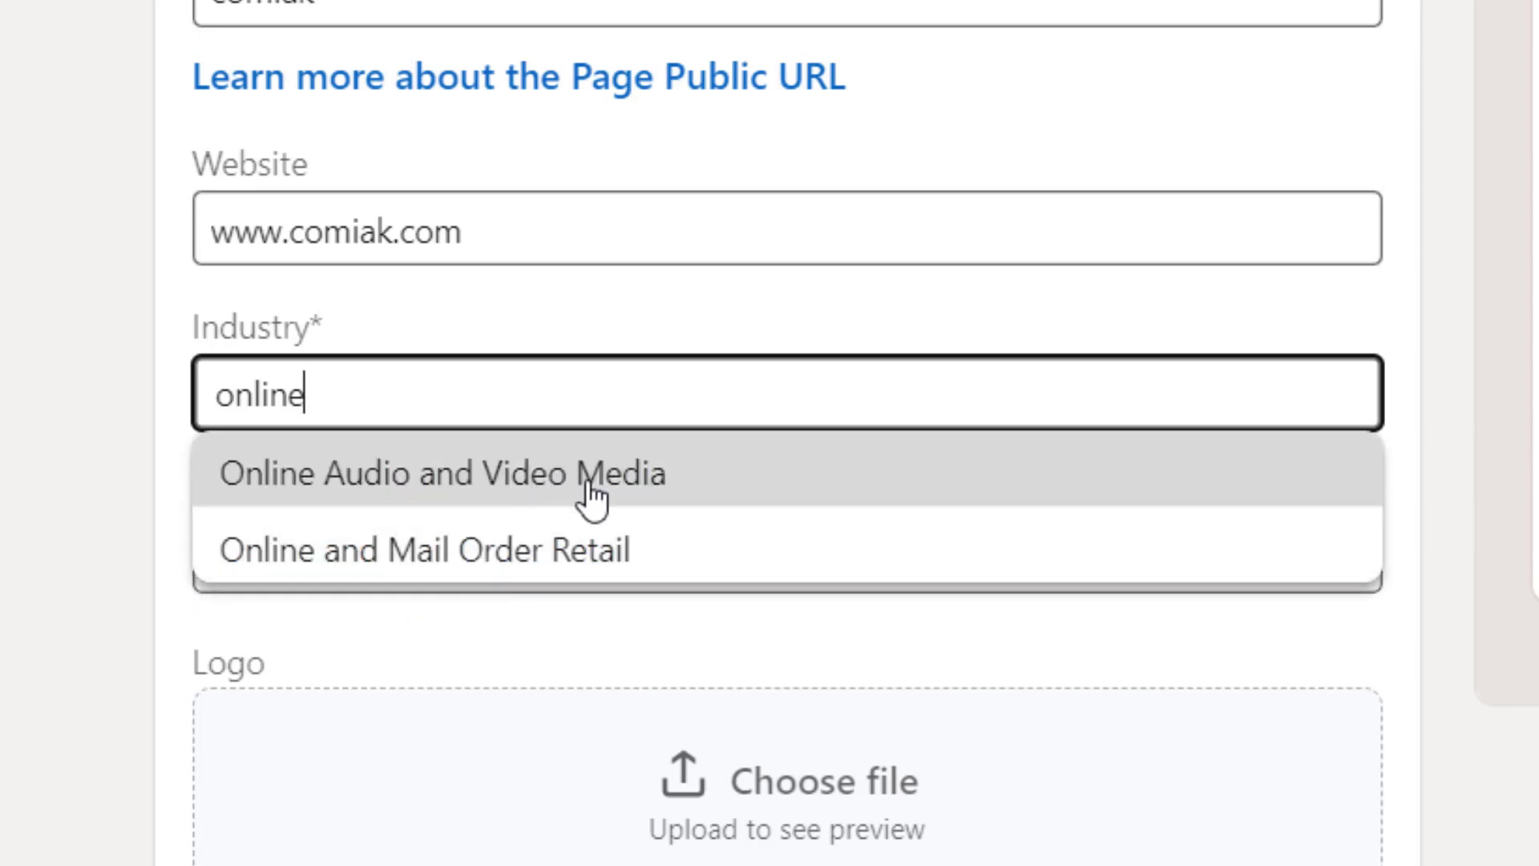
pyautogui.click(611, 491)
pyautogui.scroll(-3, 399, 324)
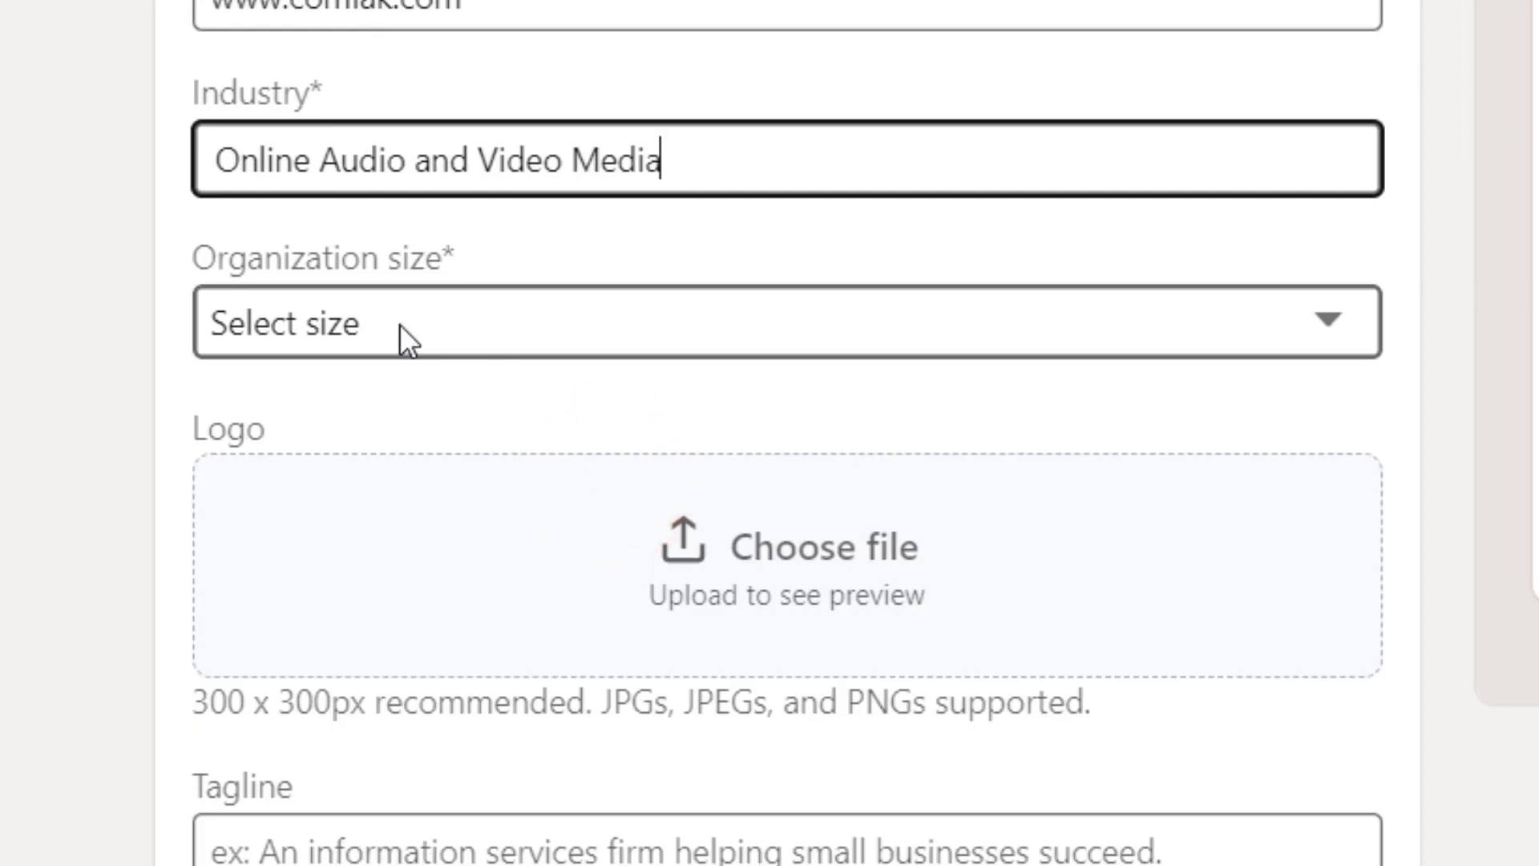
pyautogui.click(395, 325)
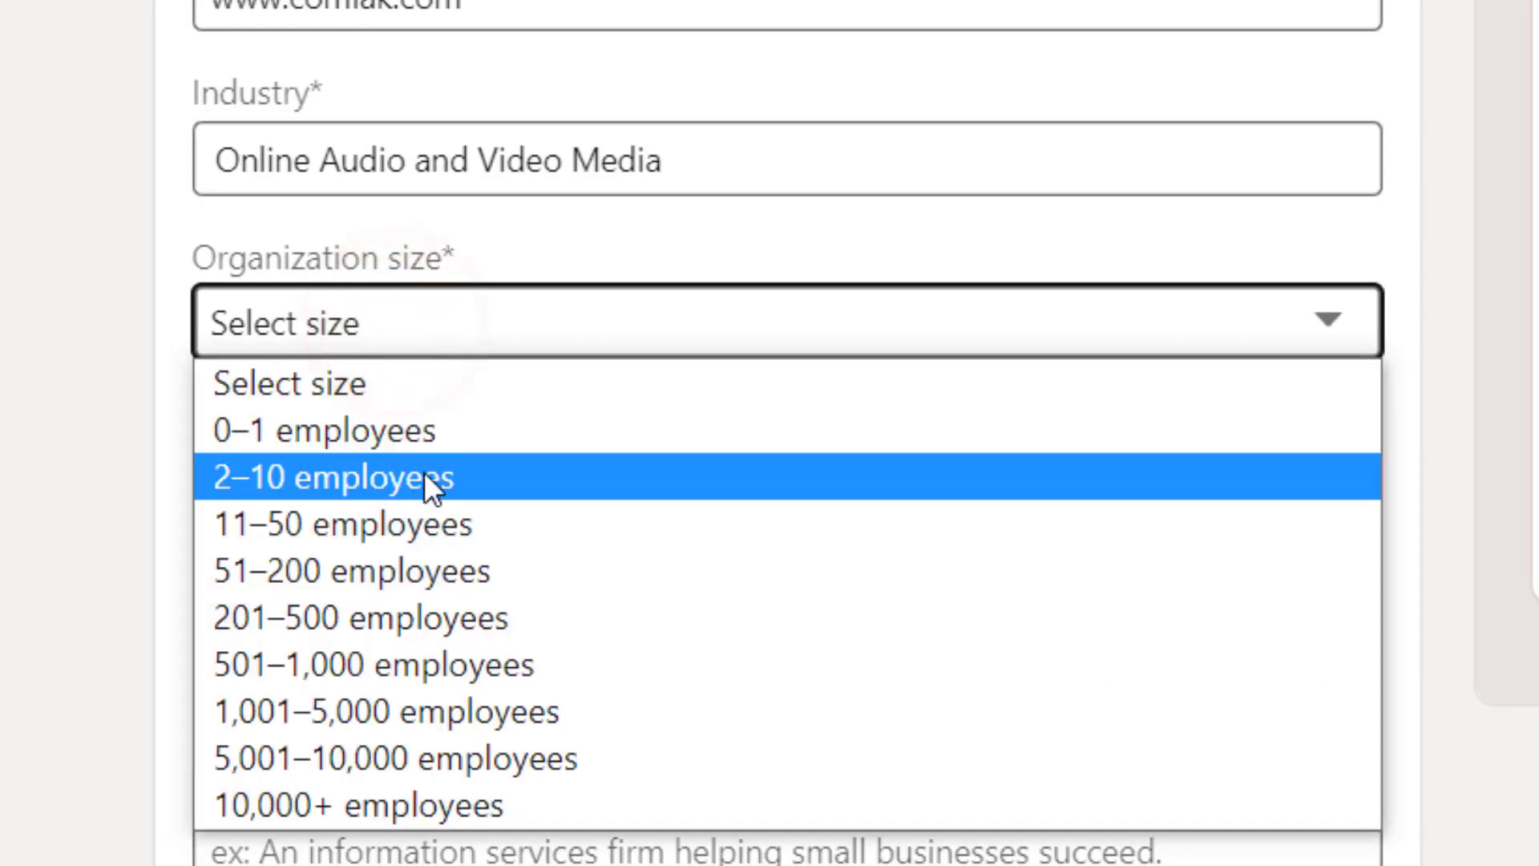
pyautogui.click(425, 477)
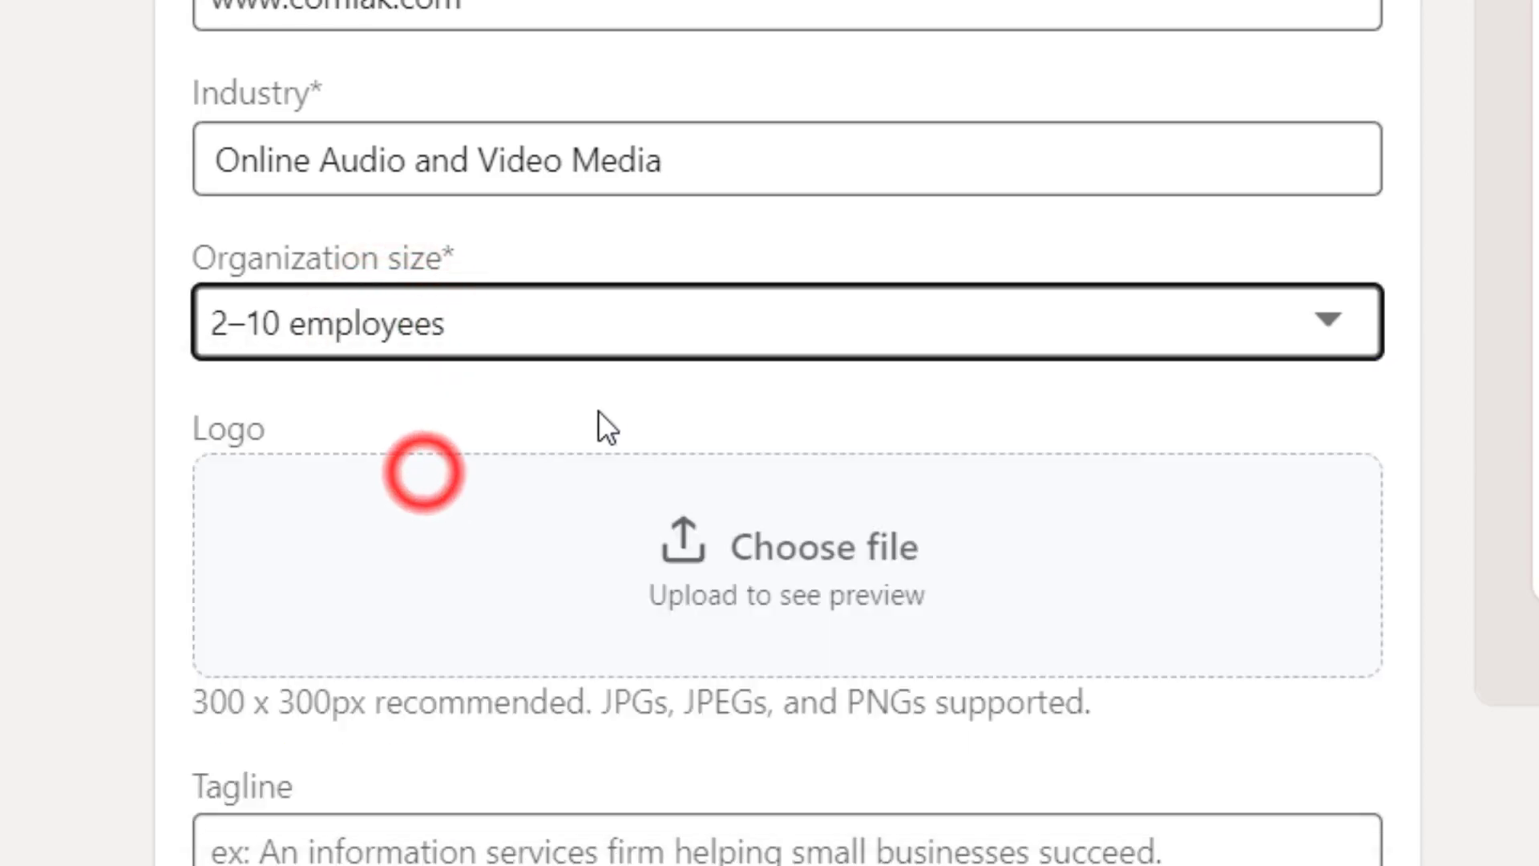
pyautogui.scroll(-3, 602, 421)
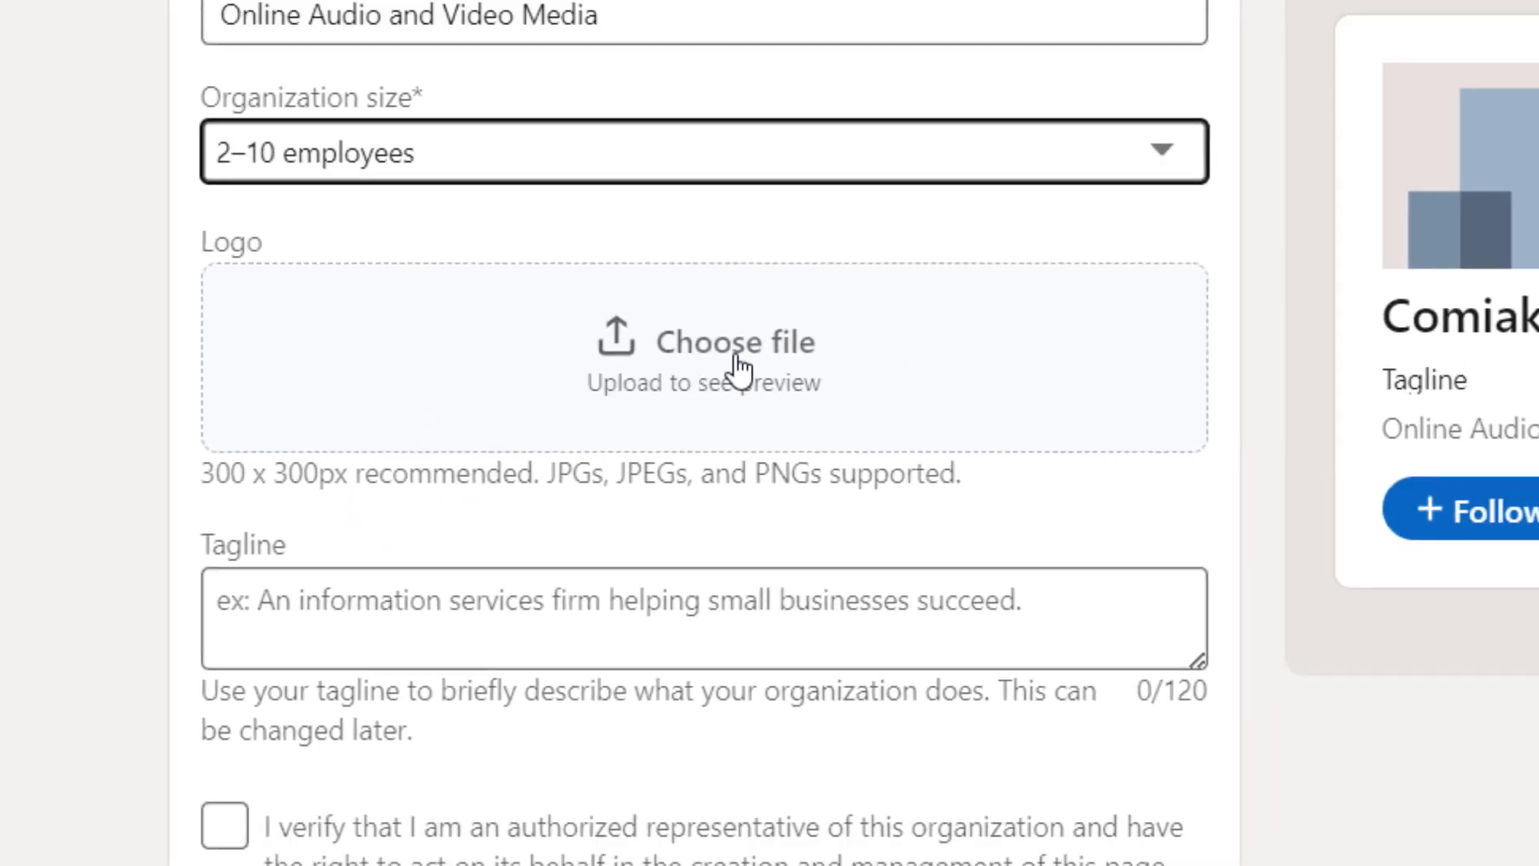
# - Upload comiak logo.jpg as the logo and paste the tagline about online computer courses
pyautogui.click(825, 340)
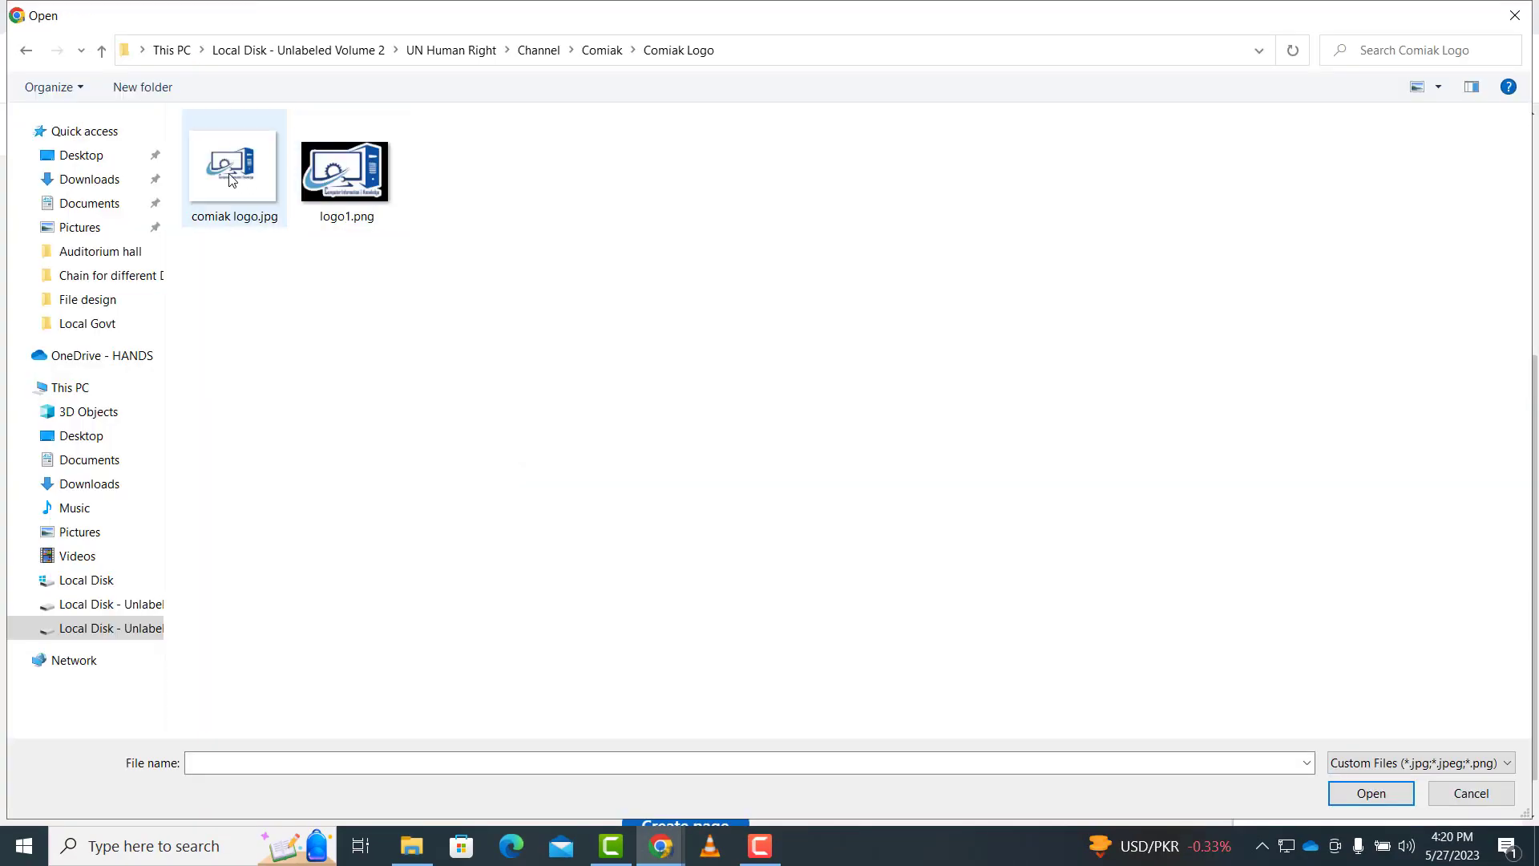
pyautogui.doubleClick(231, 167)
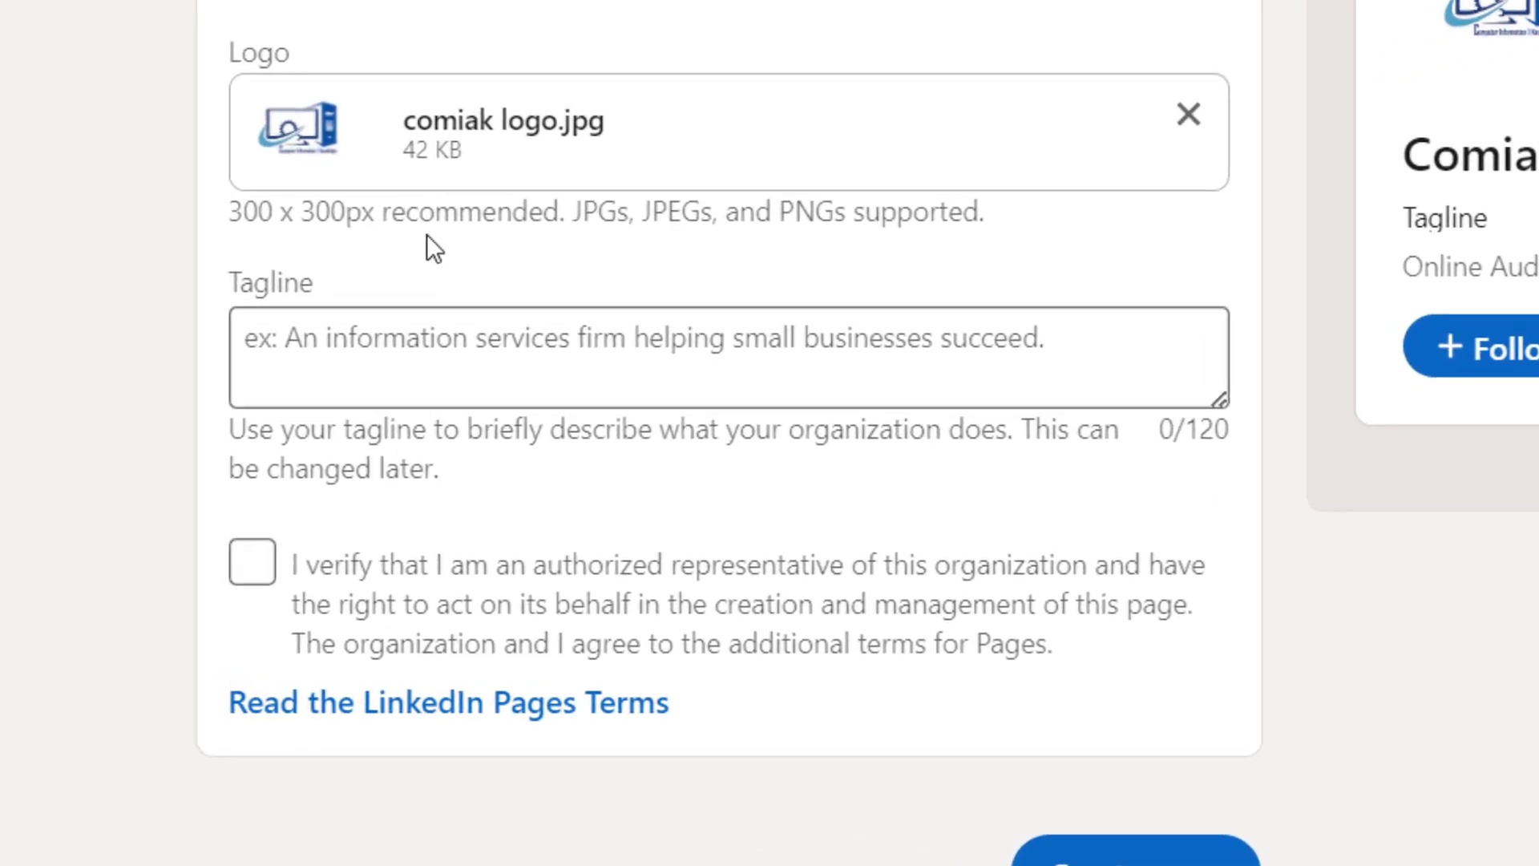
pyautogui.click(101, 466)
pyautogui.click(401, 362)
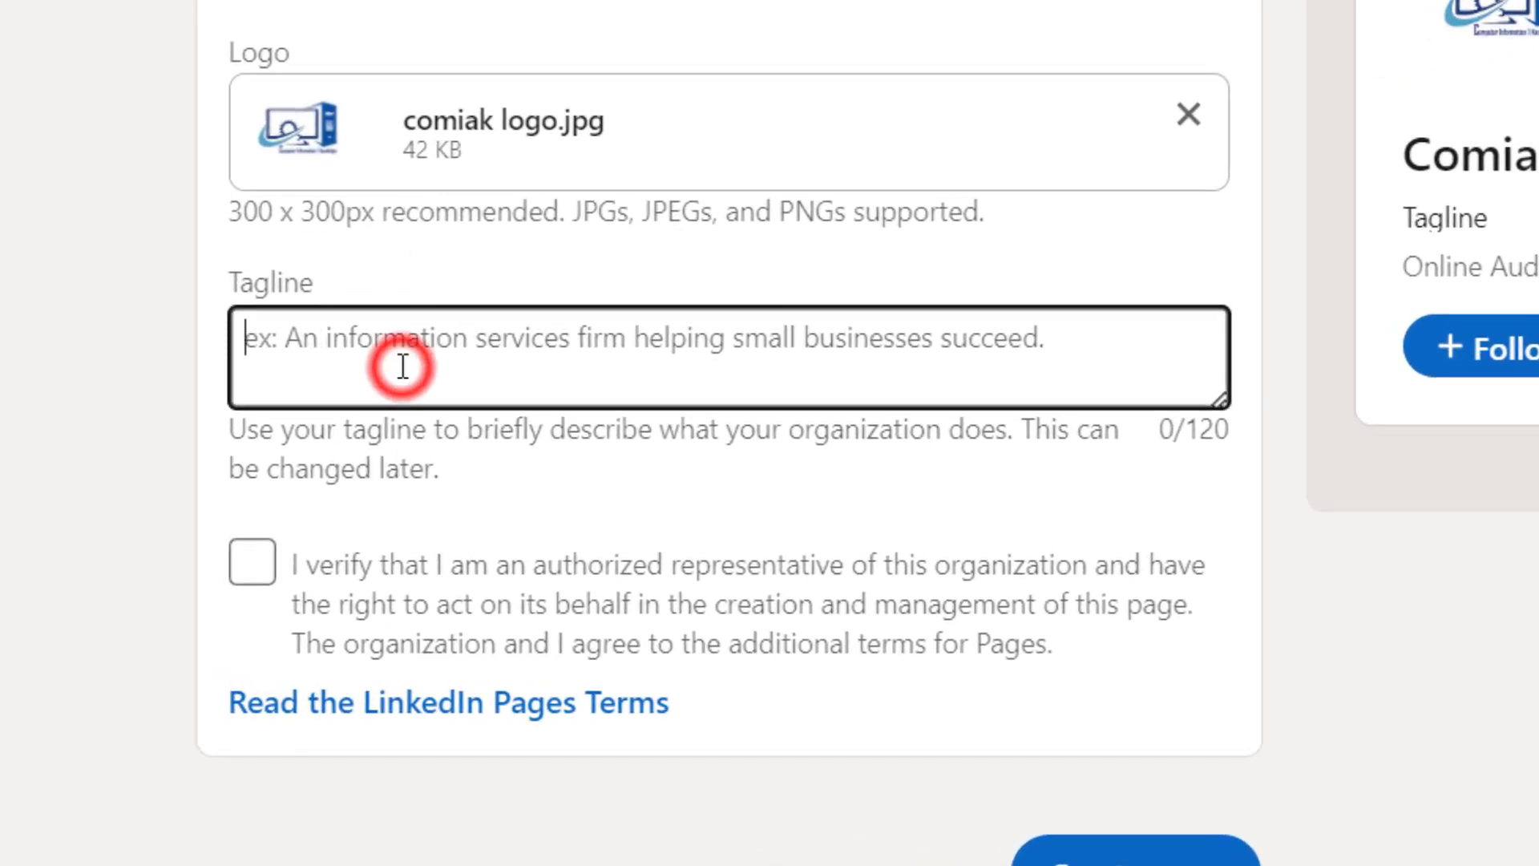
pyautogui.write('We are a team of trainers for multiple computer courses online and other facilities')
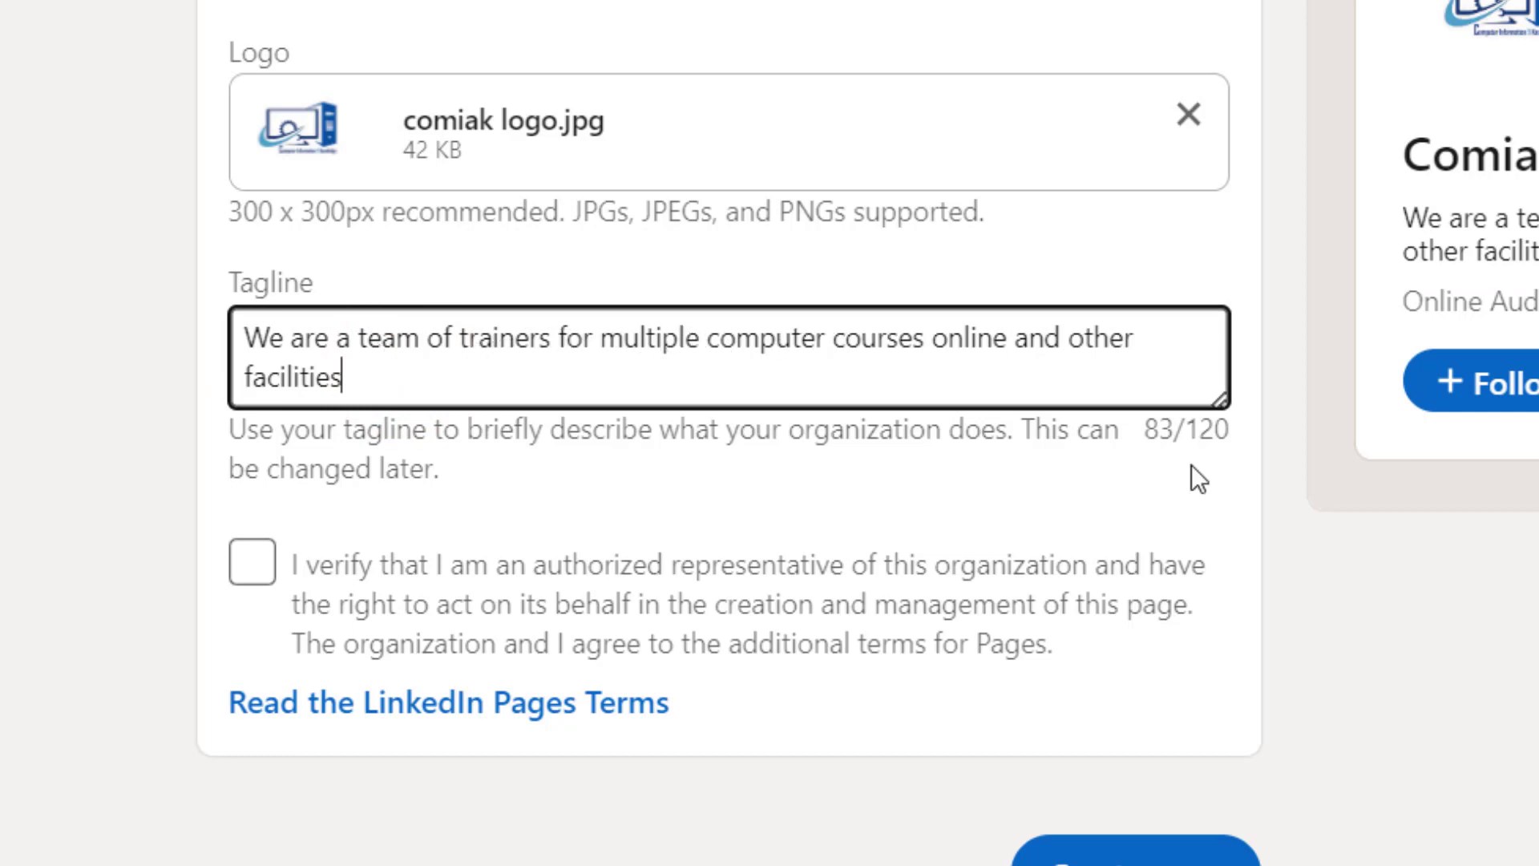
pyautogui.click(1232, 517)
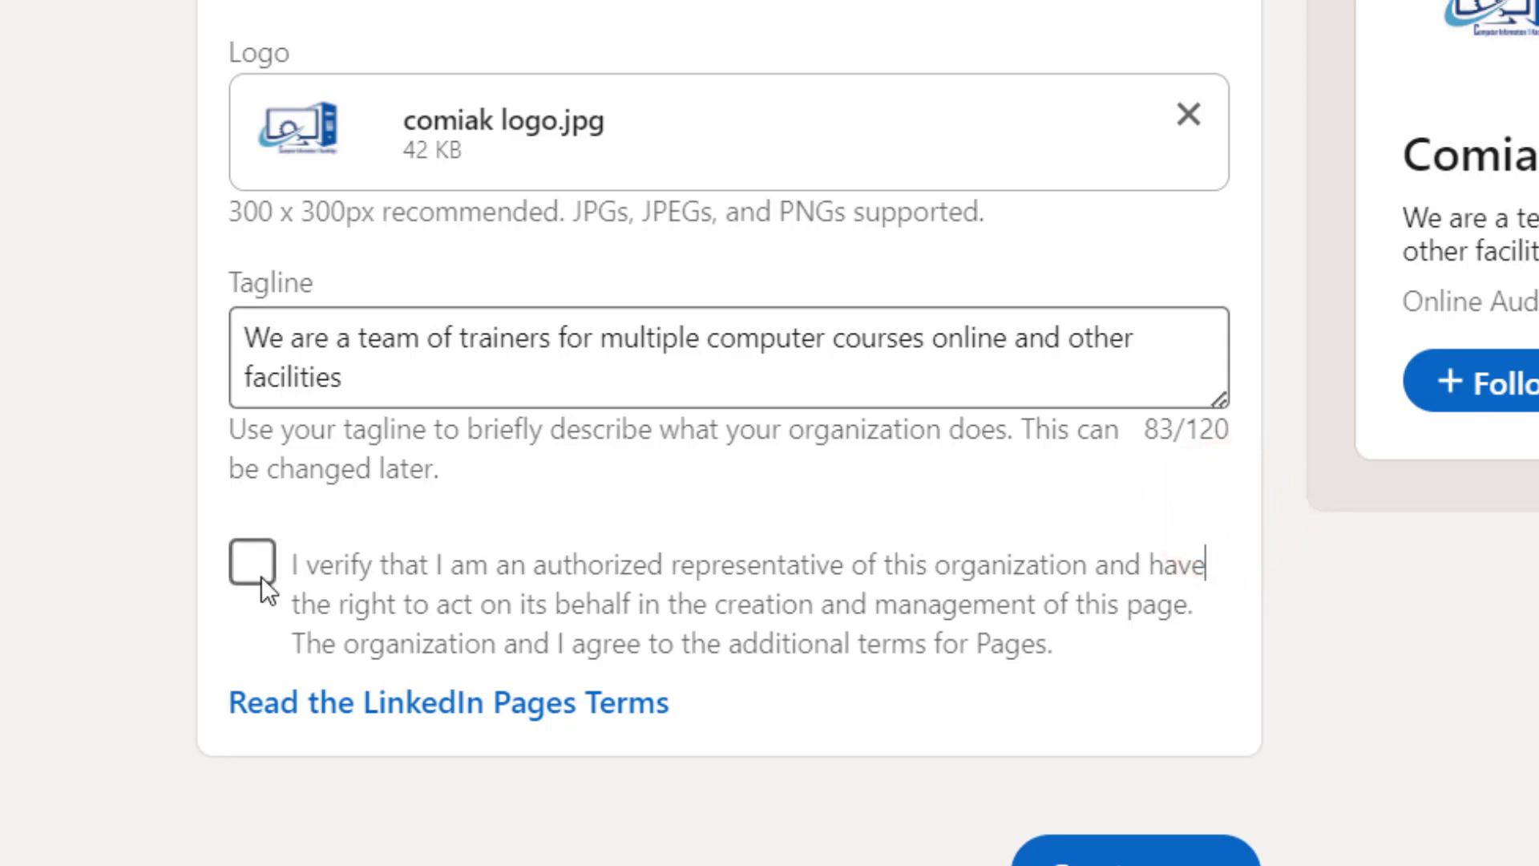
# - Tick the authorized representative checkbox to accept the Pages terms
pyautogui.scroll(8, 481, 256)
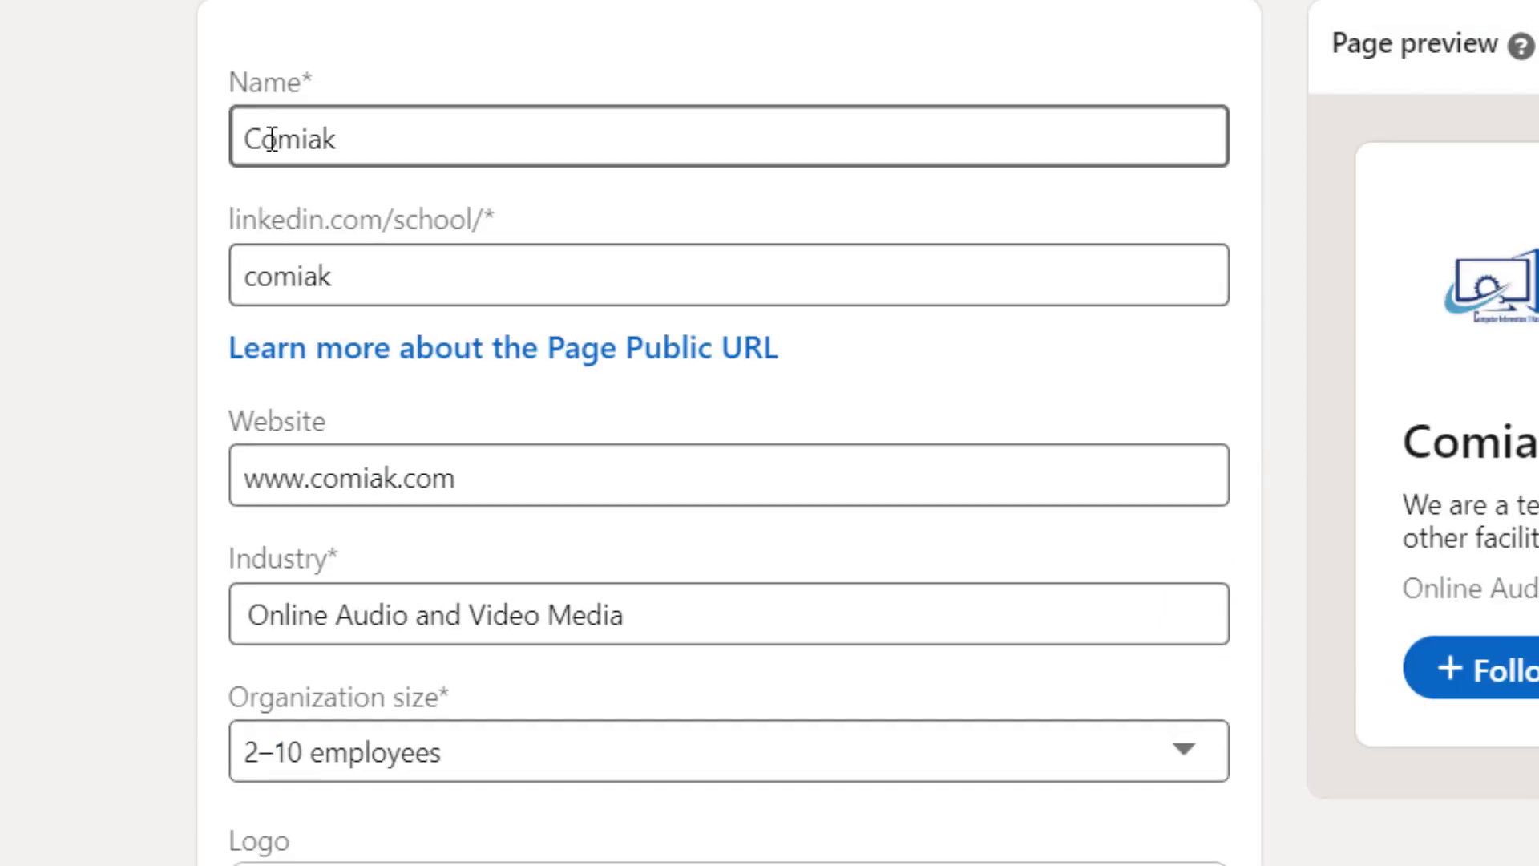
pyautogui.scroll(-5, 405, 396)
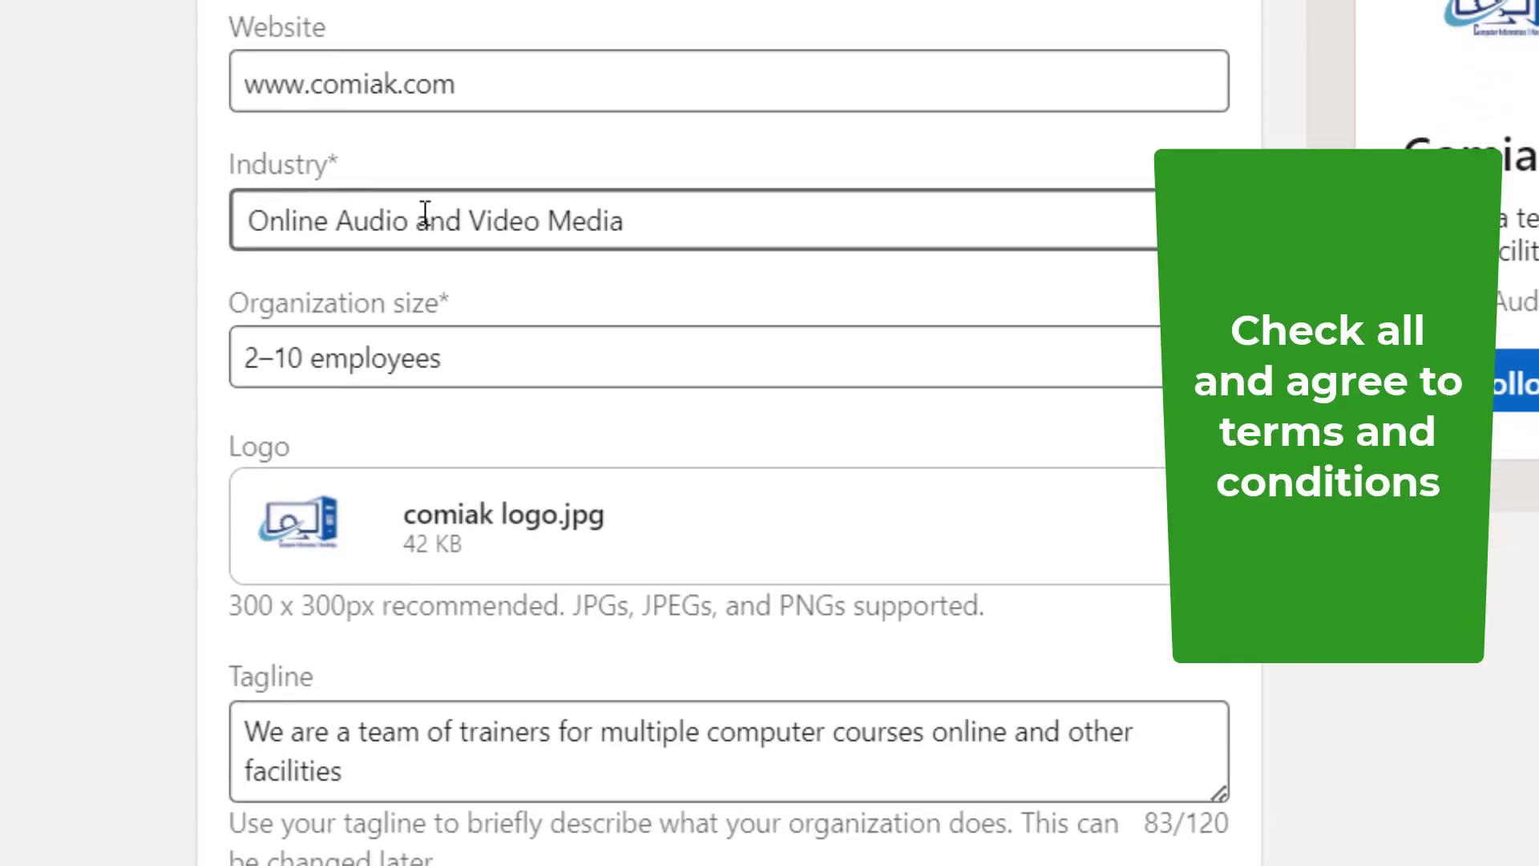
pyautogui.scroll(-5, 425, 417)
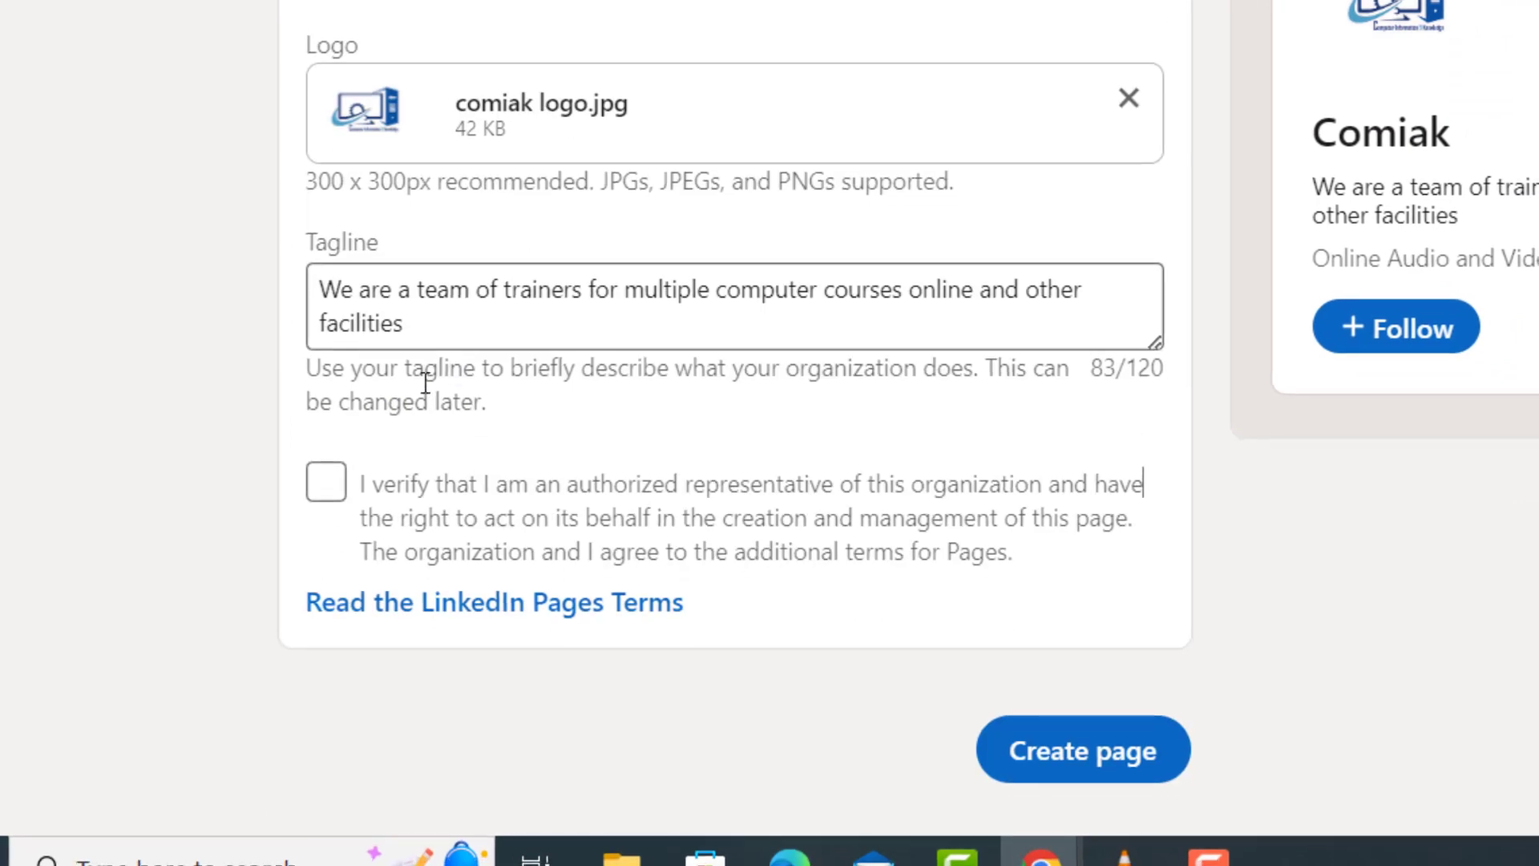
pyautogui.click(327, 485)
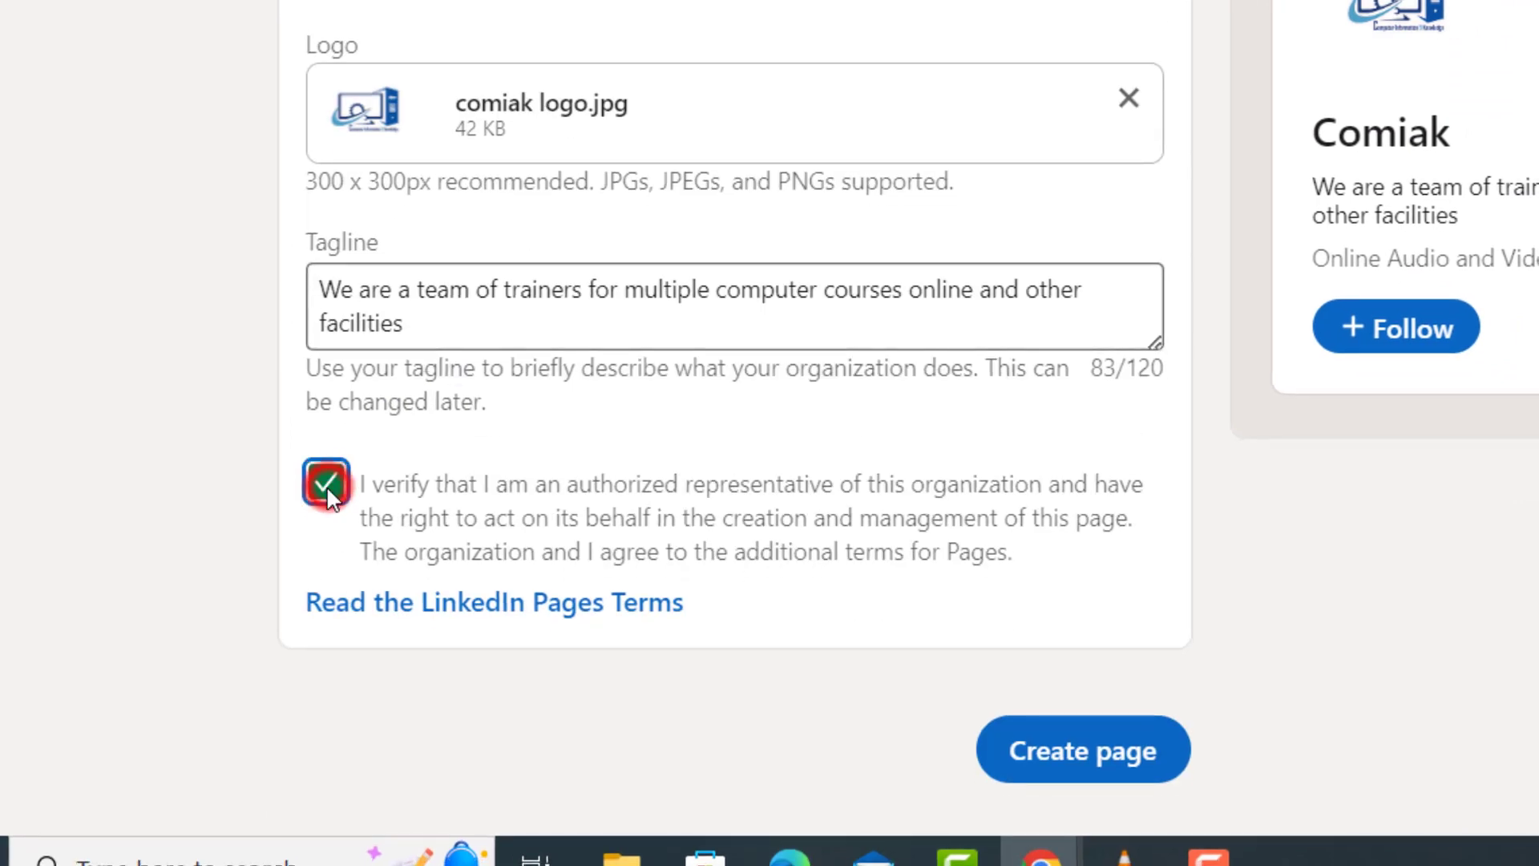
# - Create the Comiak page and go to the Description card in its setup checklist
pyautogui.click(1073, 758)
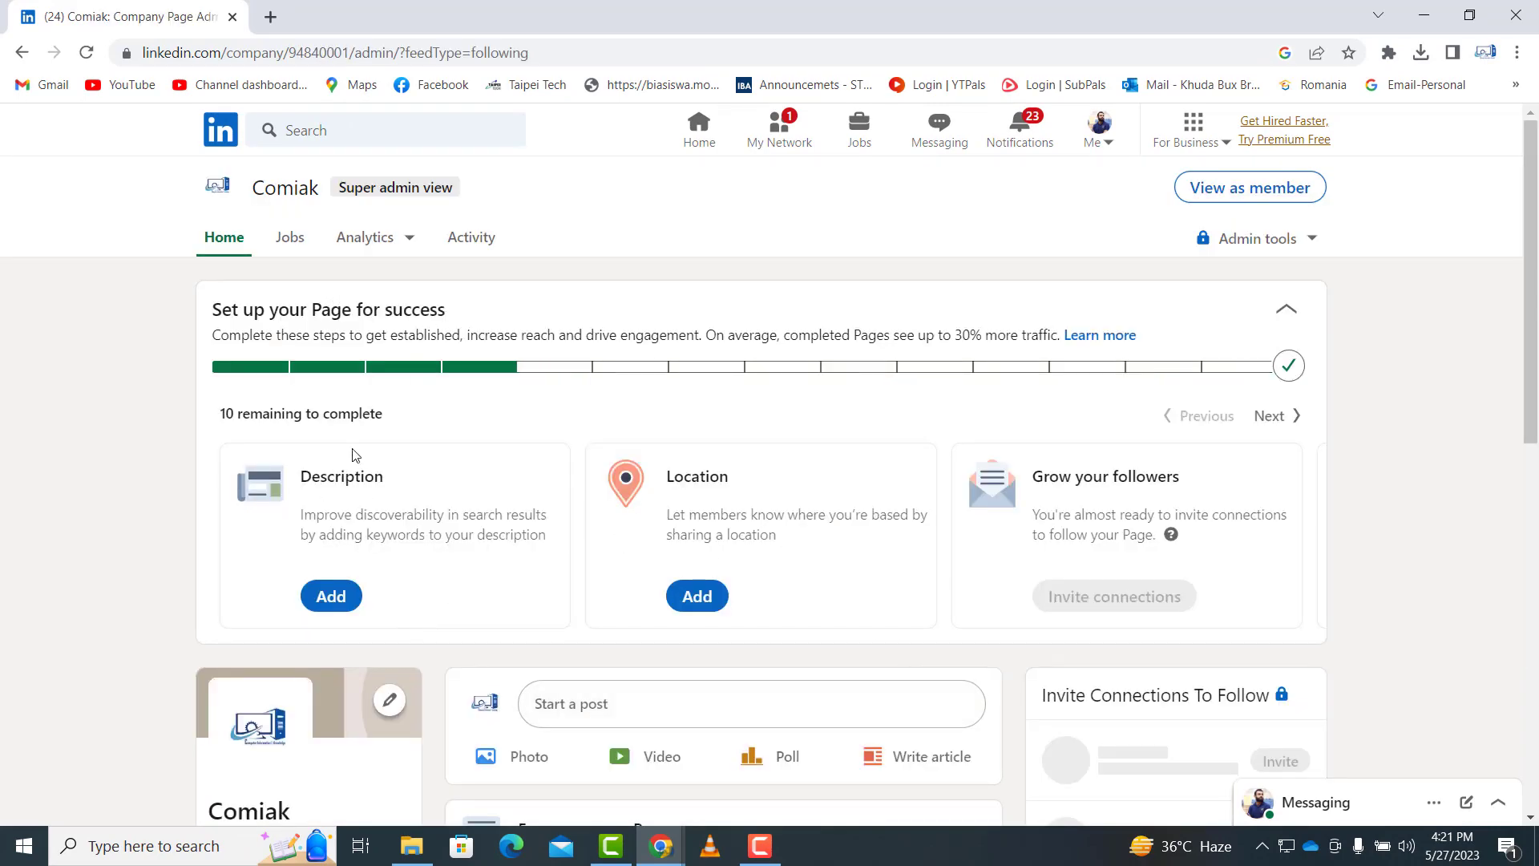
pyautogui.scroll(-1, 368, 473)
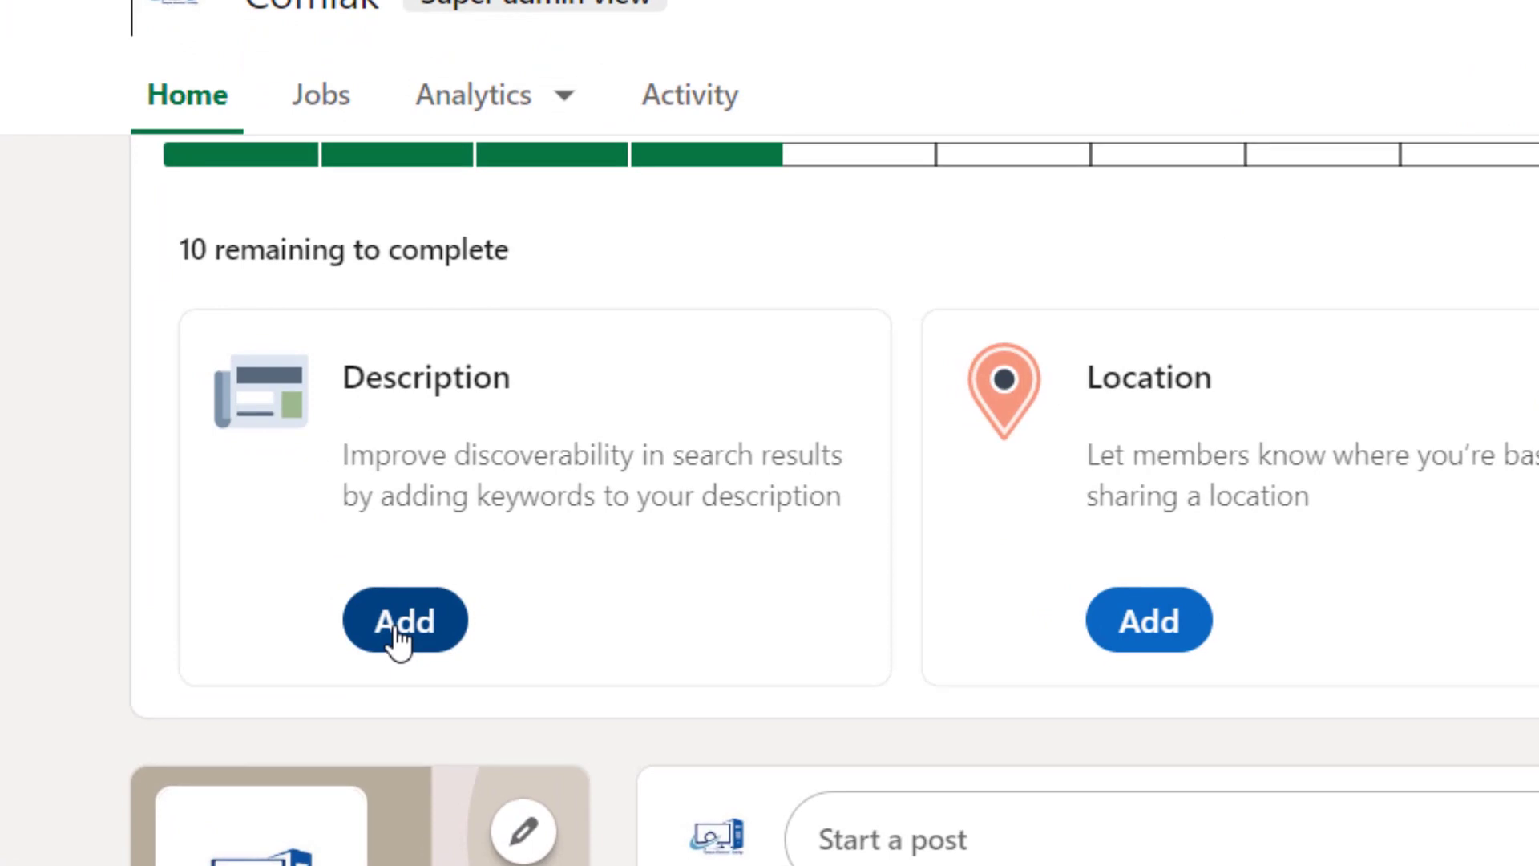
pyautogui.click(398, 637)
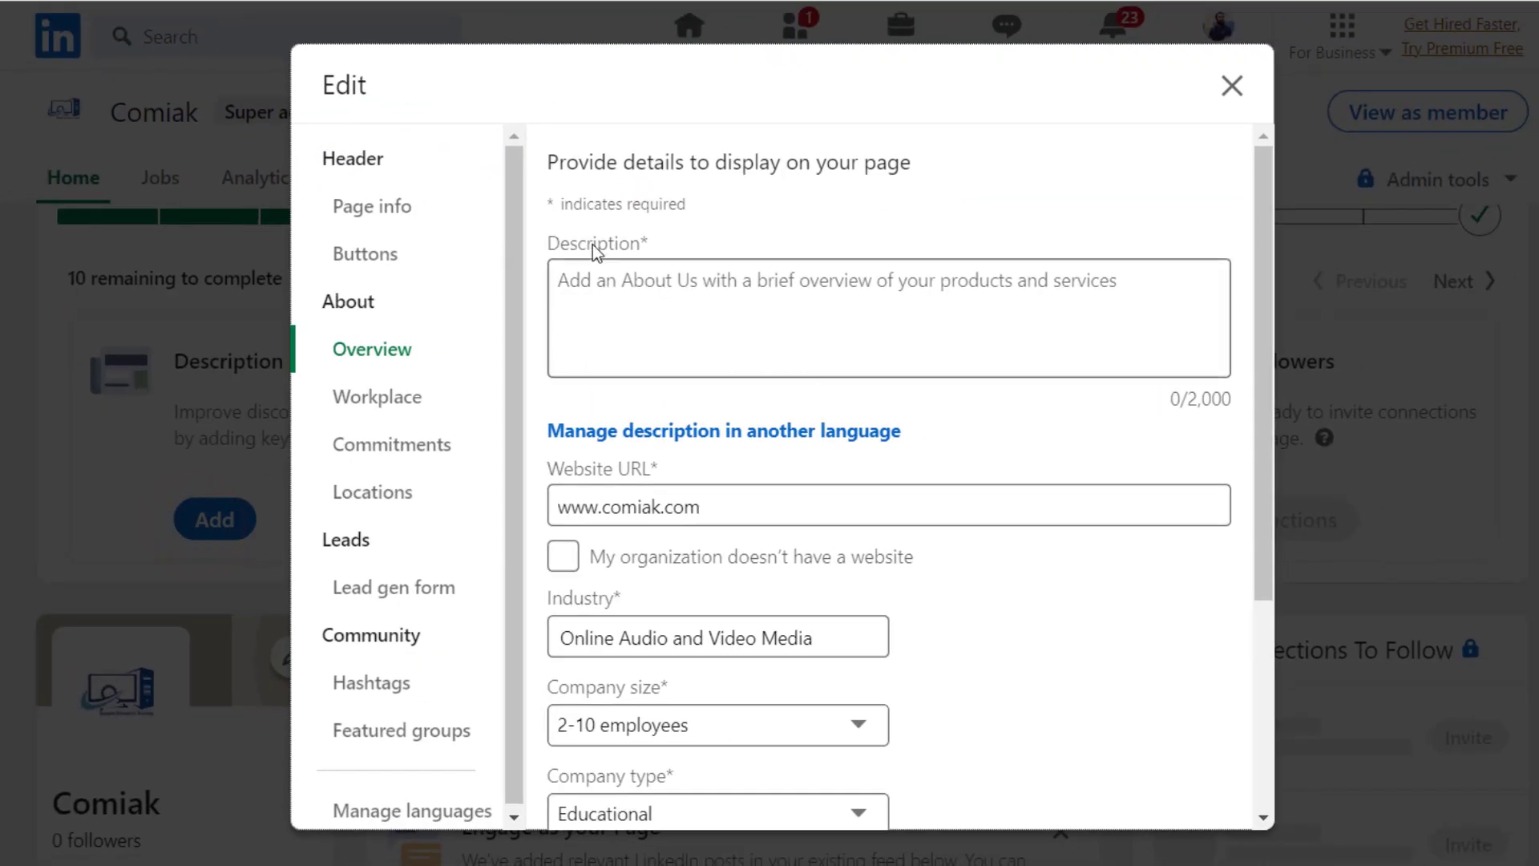
# - Paste the 83-character description of online computer training courses into Overview
pyautogui.click(608, 292)
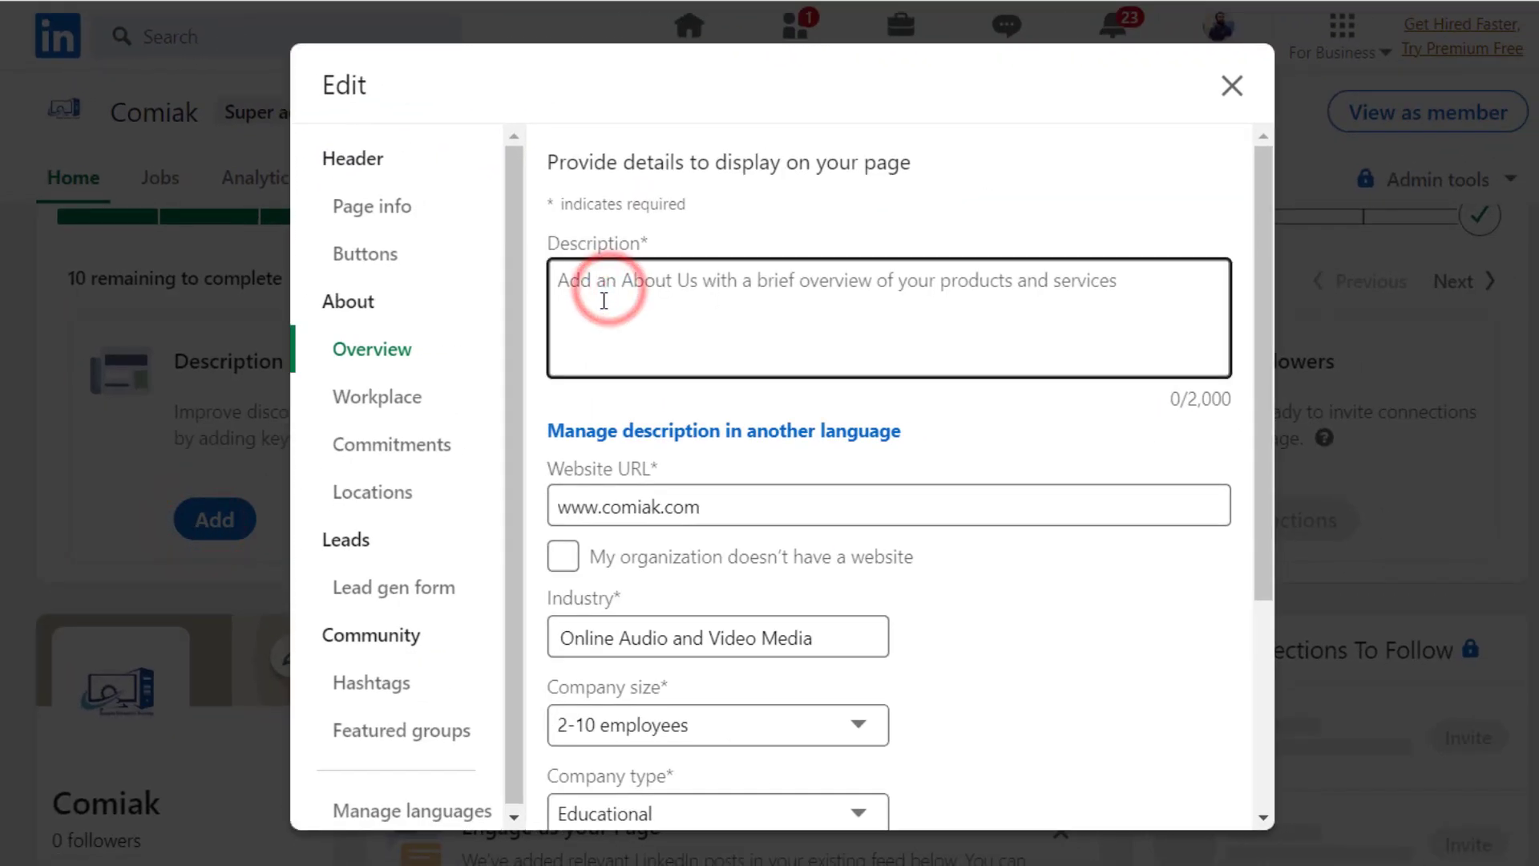
pyautogui.write('We are a team of trainers for multiple computer courses online and other facilities')
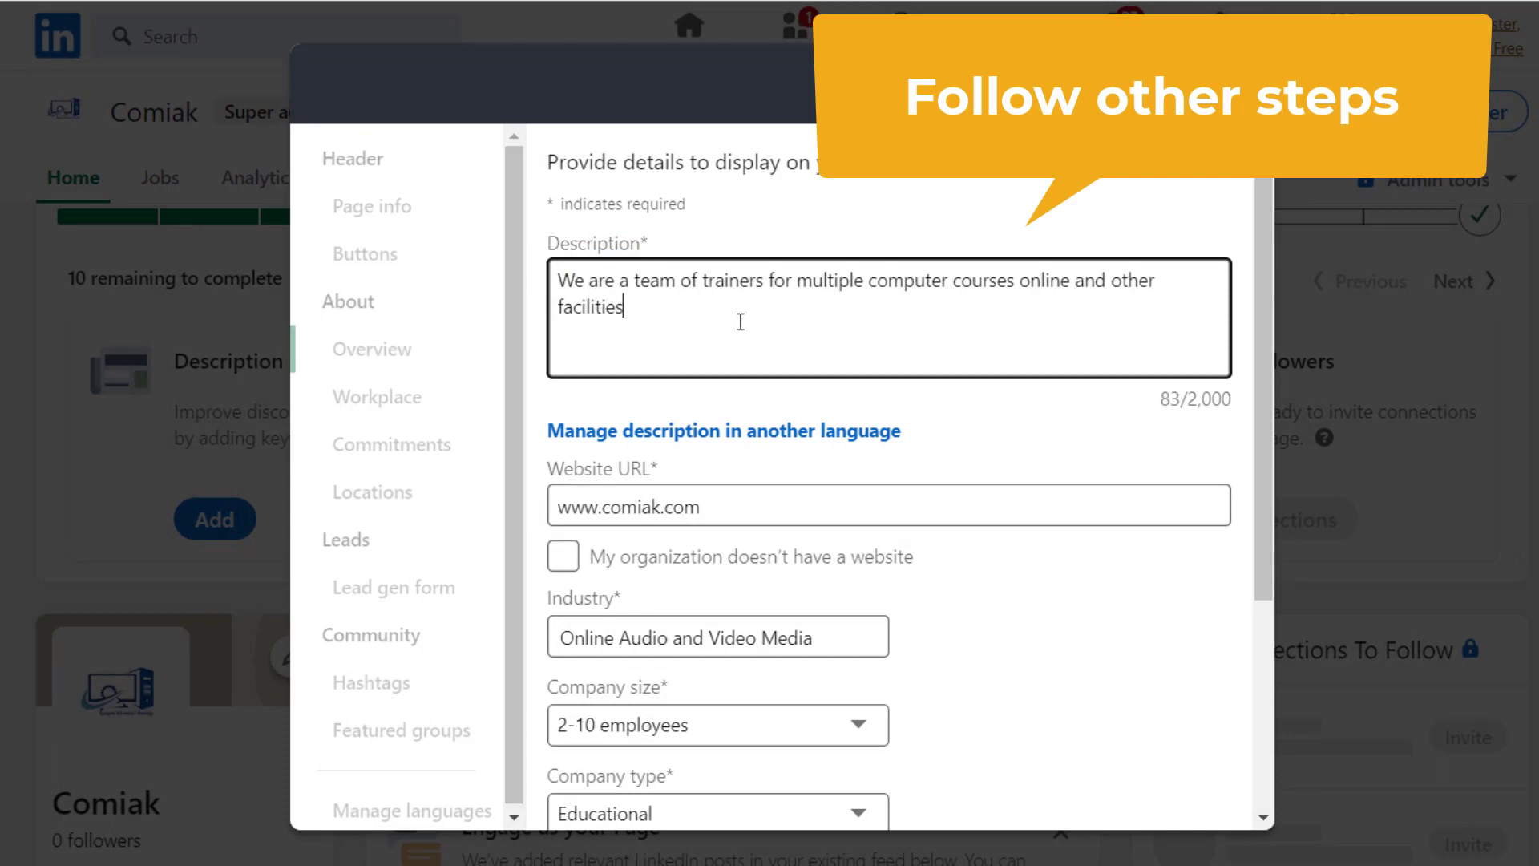
pyautogui.scroll(-1, 752, 331)
pyautogui.scroll(-3, 752, 332)
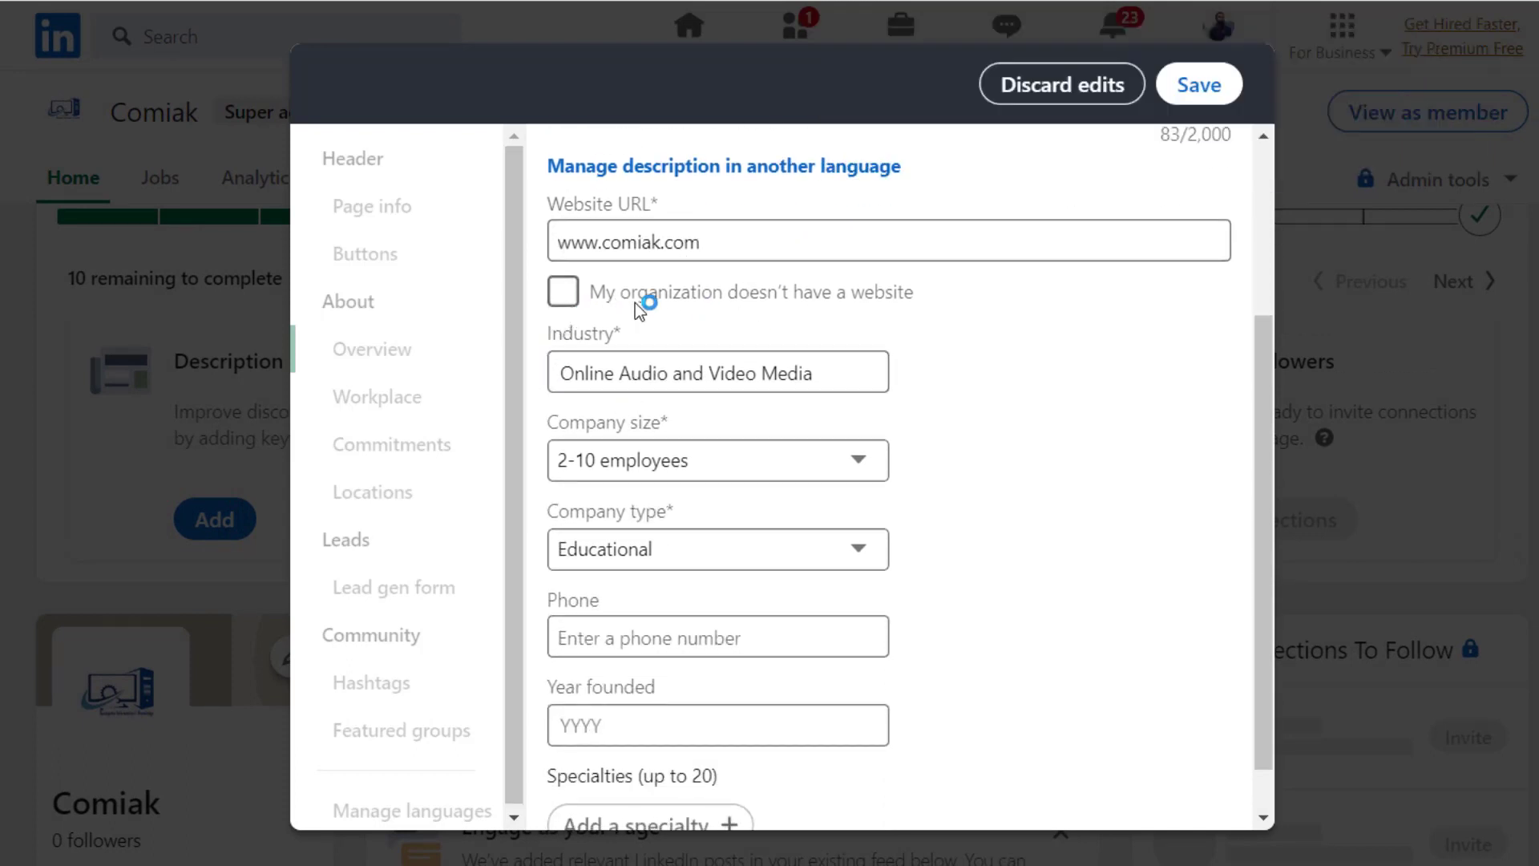
pyautogui.scroll(-1, 888, 405)
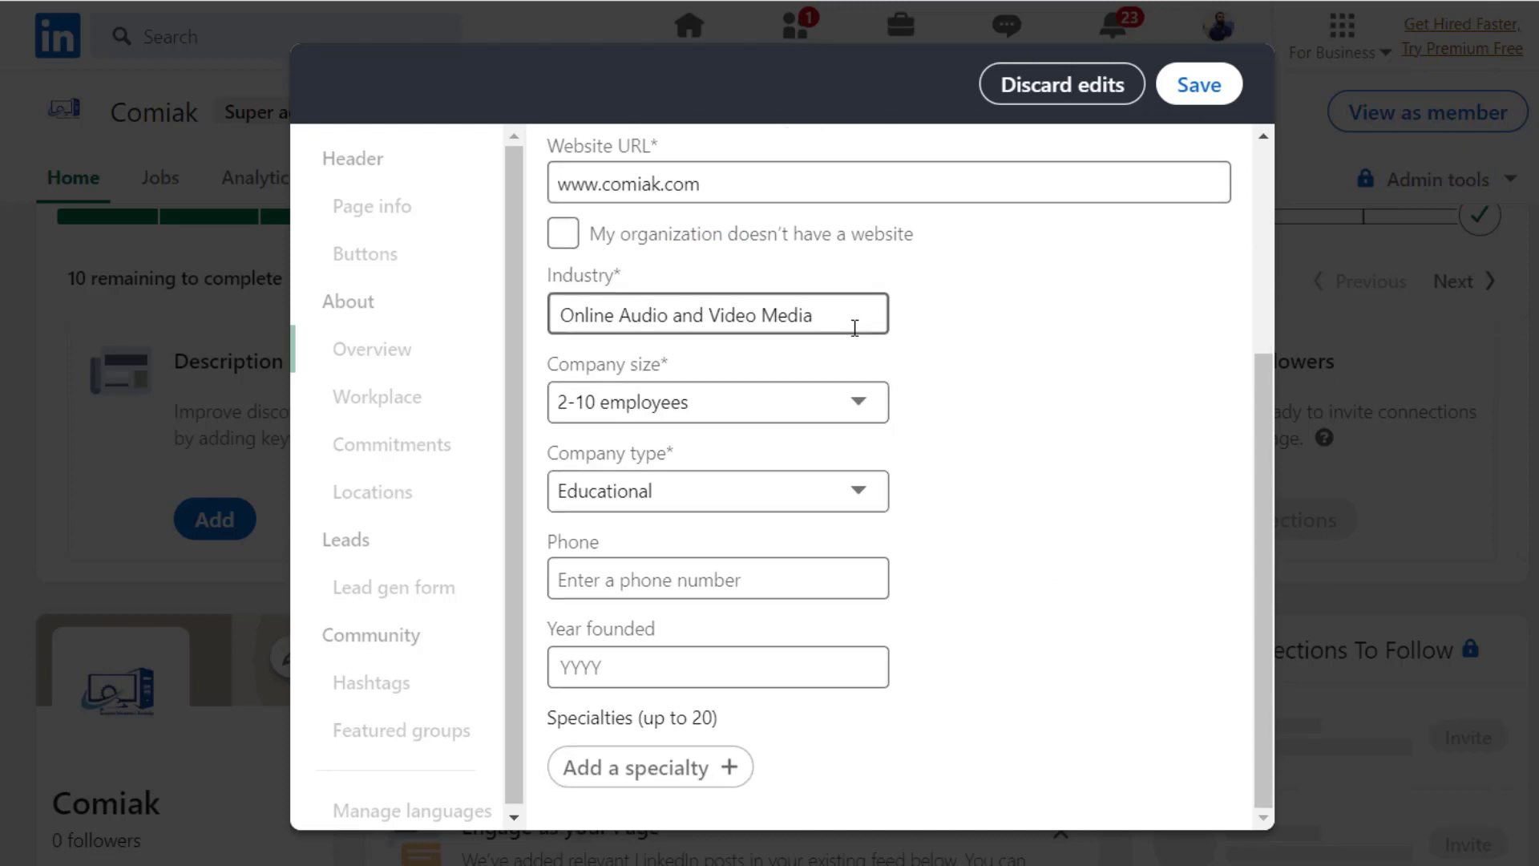
# - Review the industry value and keep Educational as the company type
pyautogui.click(852, 320)
pyautogui.click(953, 324)
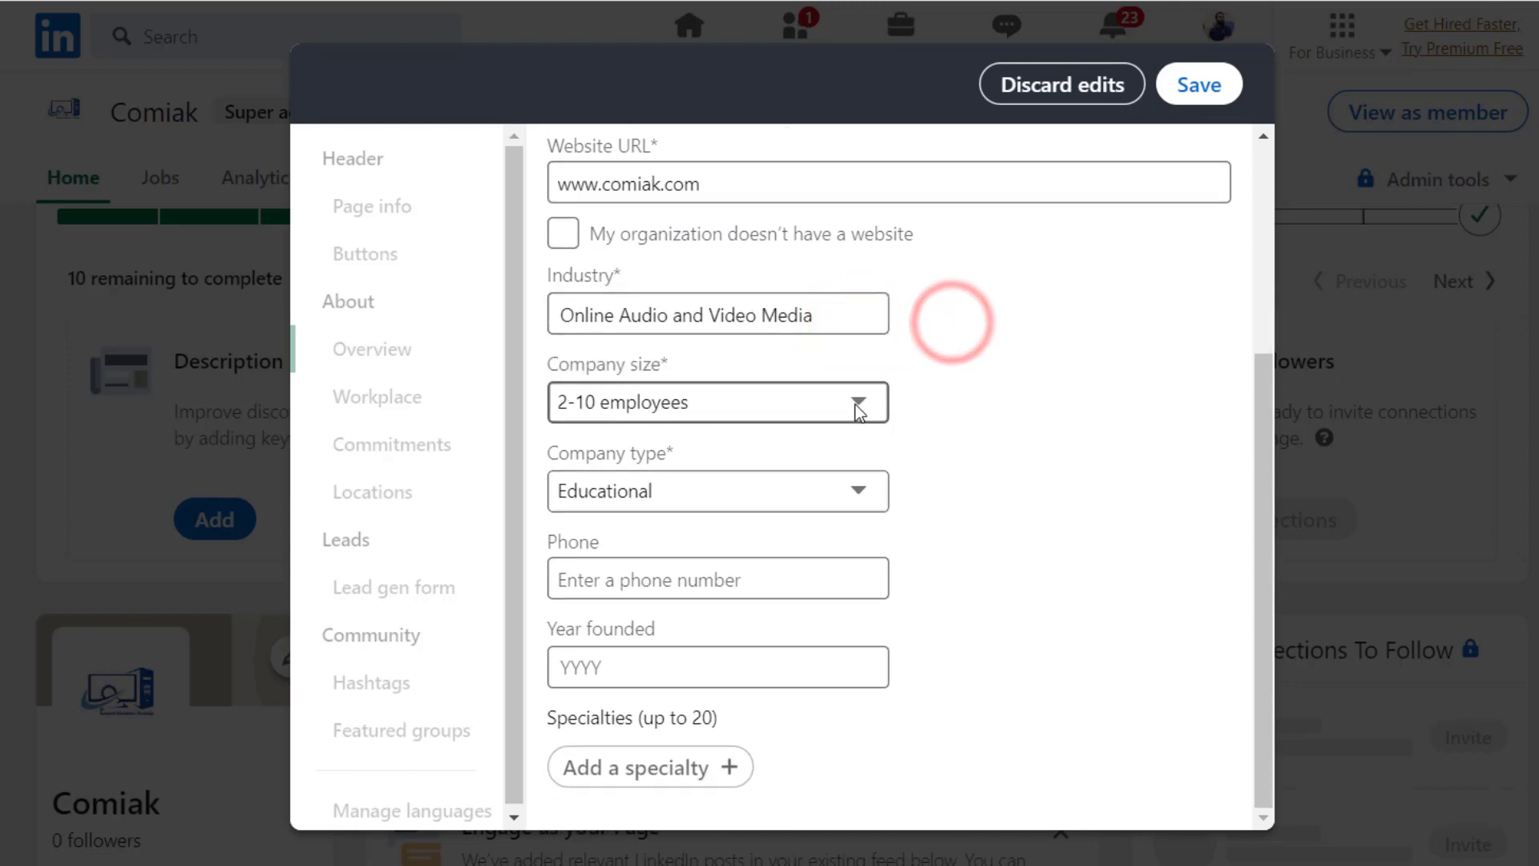
pyautogui.click(856, 482)
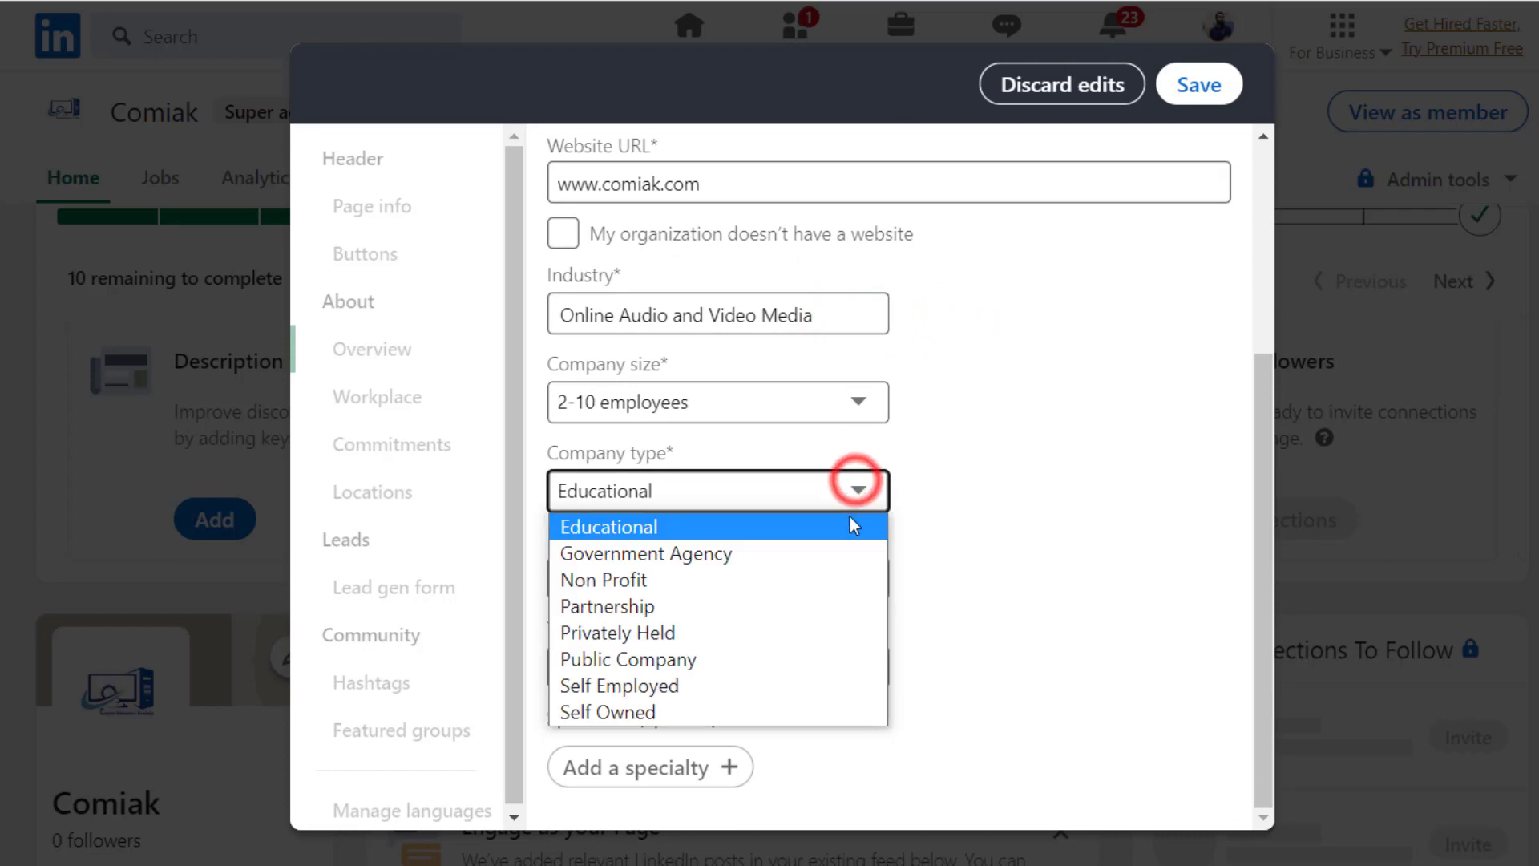
pyautogui.click(787, 525)
pyautogui.click(1090, 523)
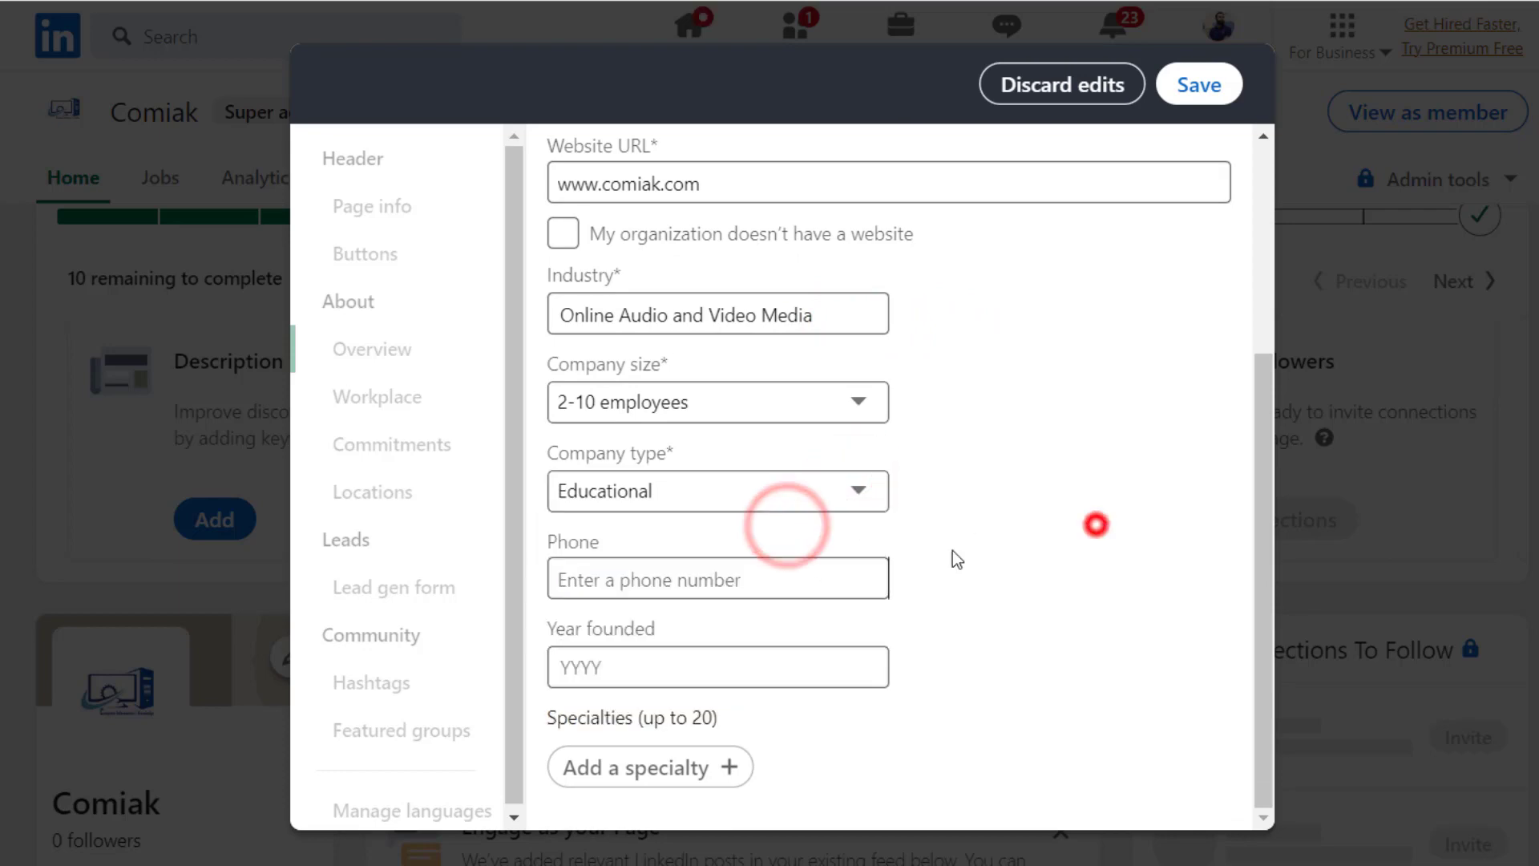
pyautogui.click(657, 575)
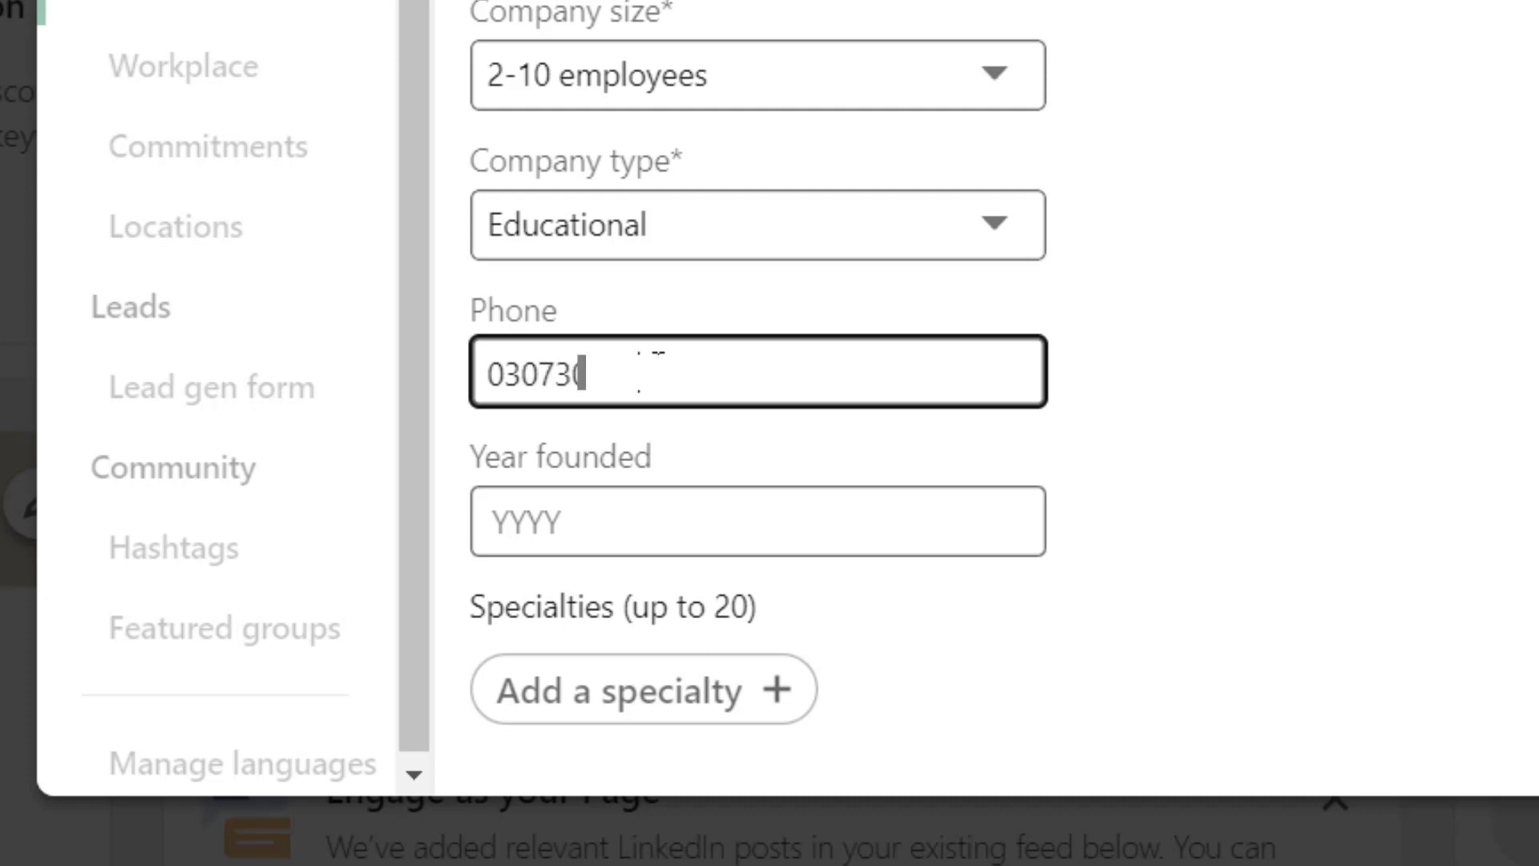
# - Finish the company phone number and set the year founded to 2020
pyautogui.click(1261, 498)
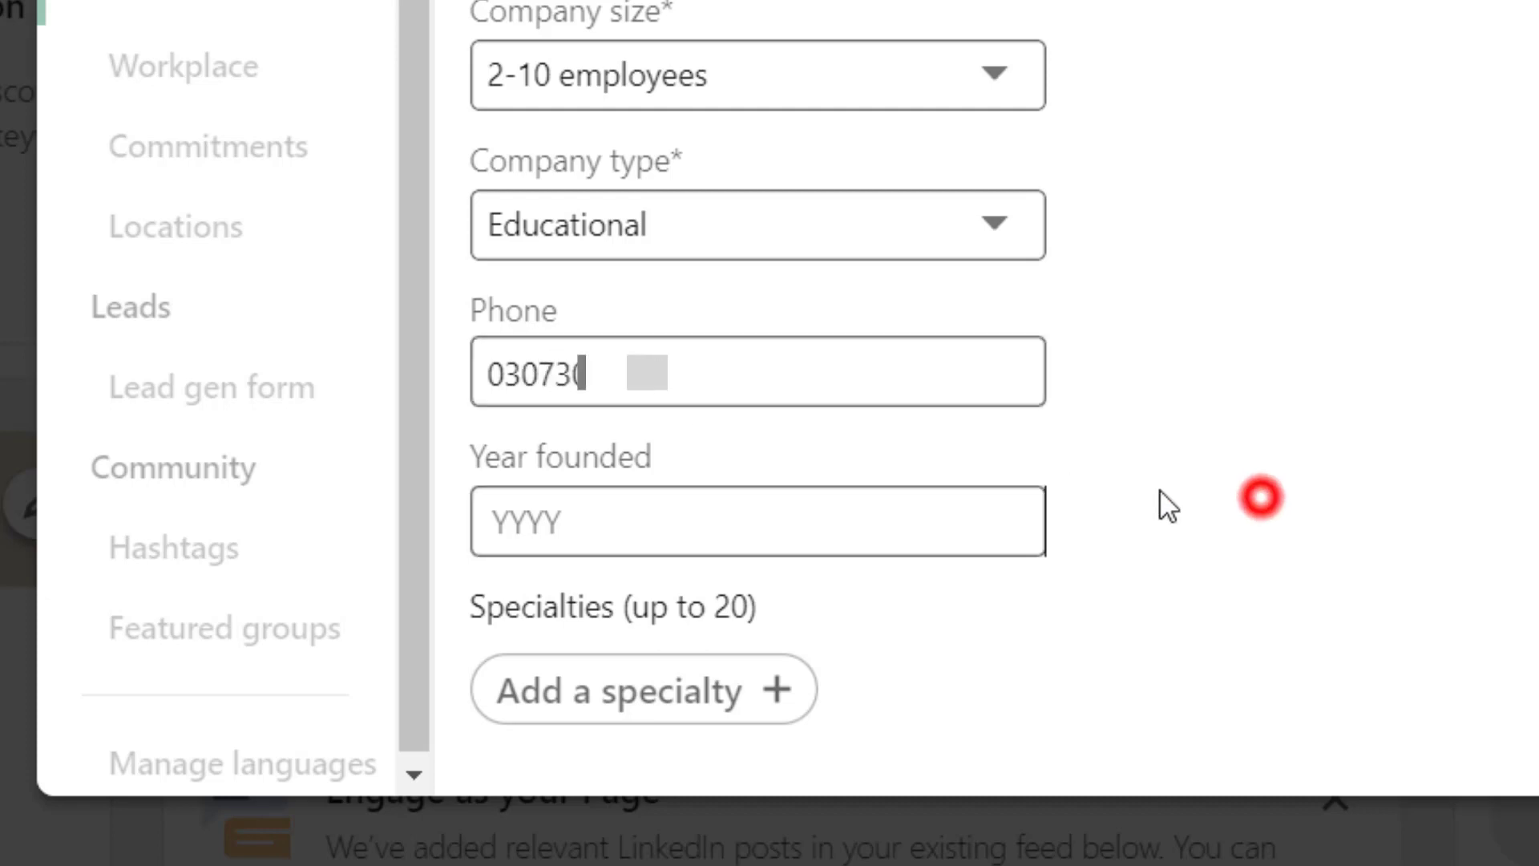
pyautogui.click(624, 521)
pyautogui.write('2020')
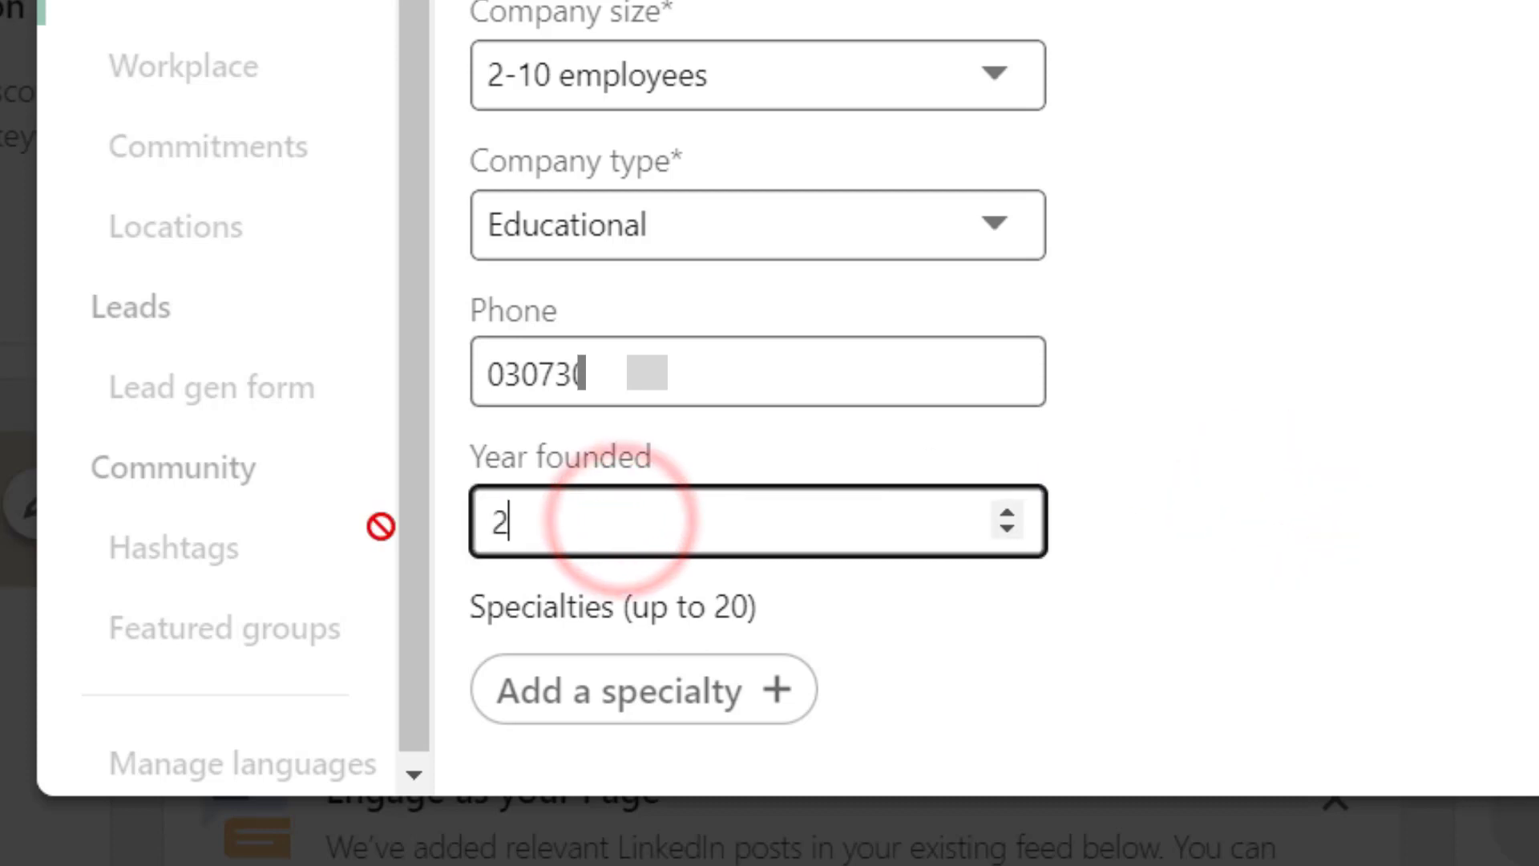
pyautogui.click(1300, 531)
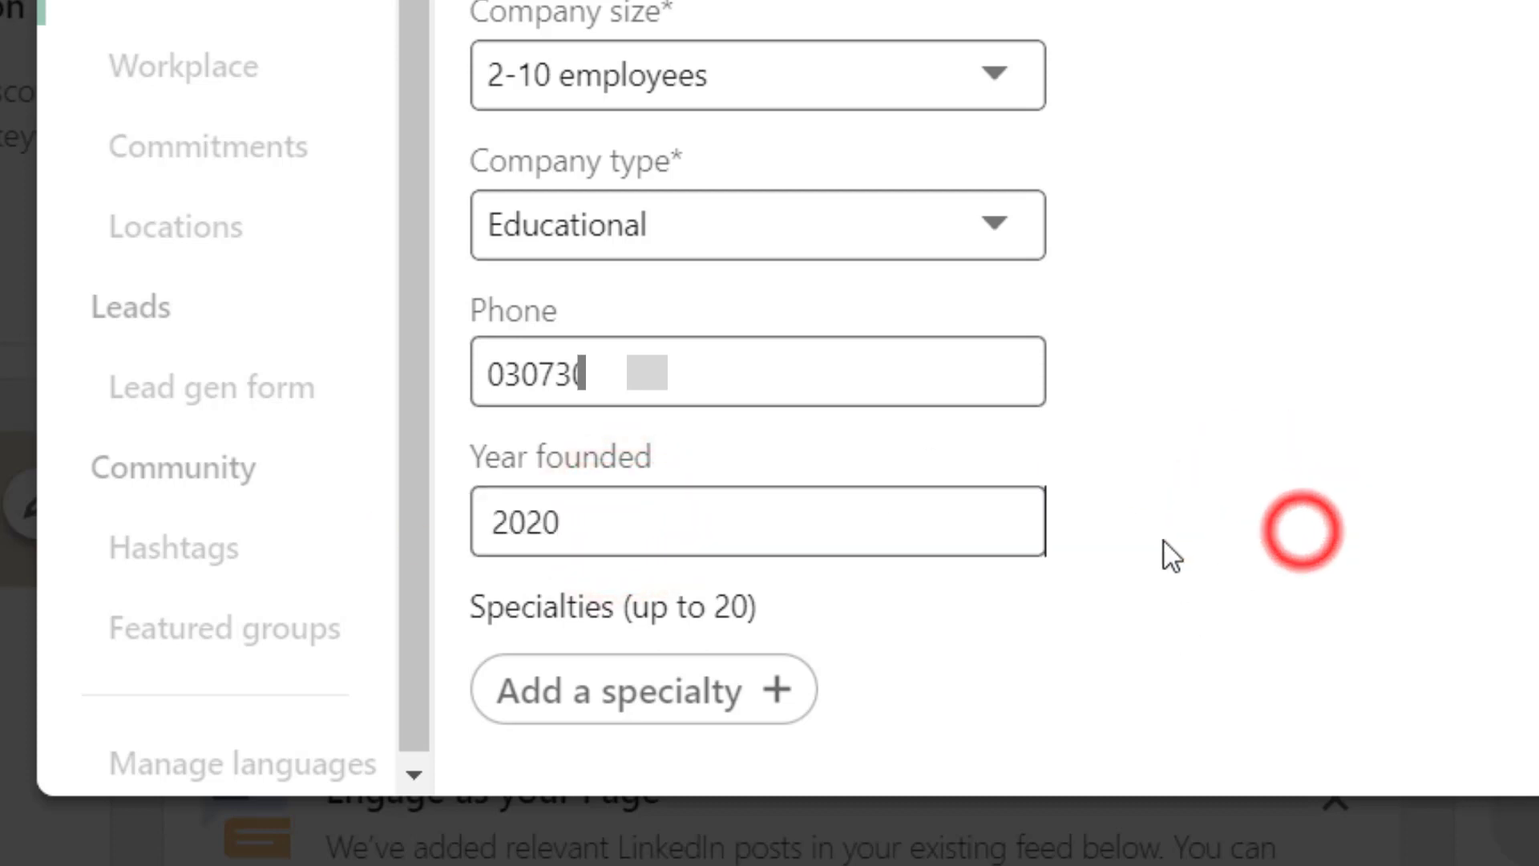
# - Add specialties: computer, online training, online courses, YouTube classes, free training, Free website for learning
pyautogui.click(630, 696)
pyautogui.write('computer')
pyautogui.press('Return')
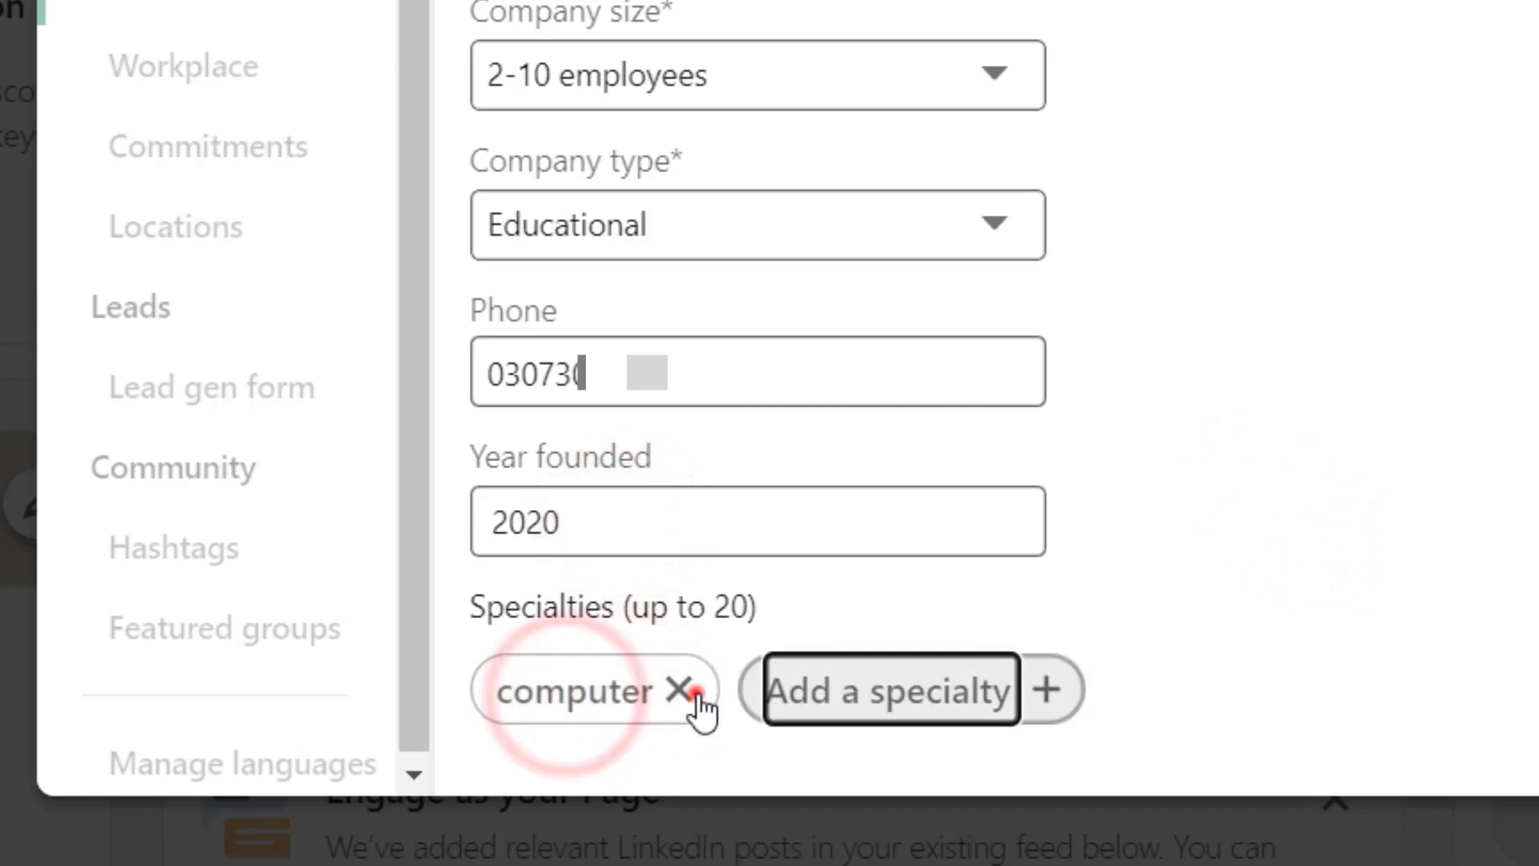
pyautogui.click(887, 691)
pyautogui.write('online training')
pyautogui.click(1030, 689)
pyautogui.write('online courses')
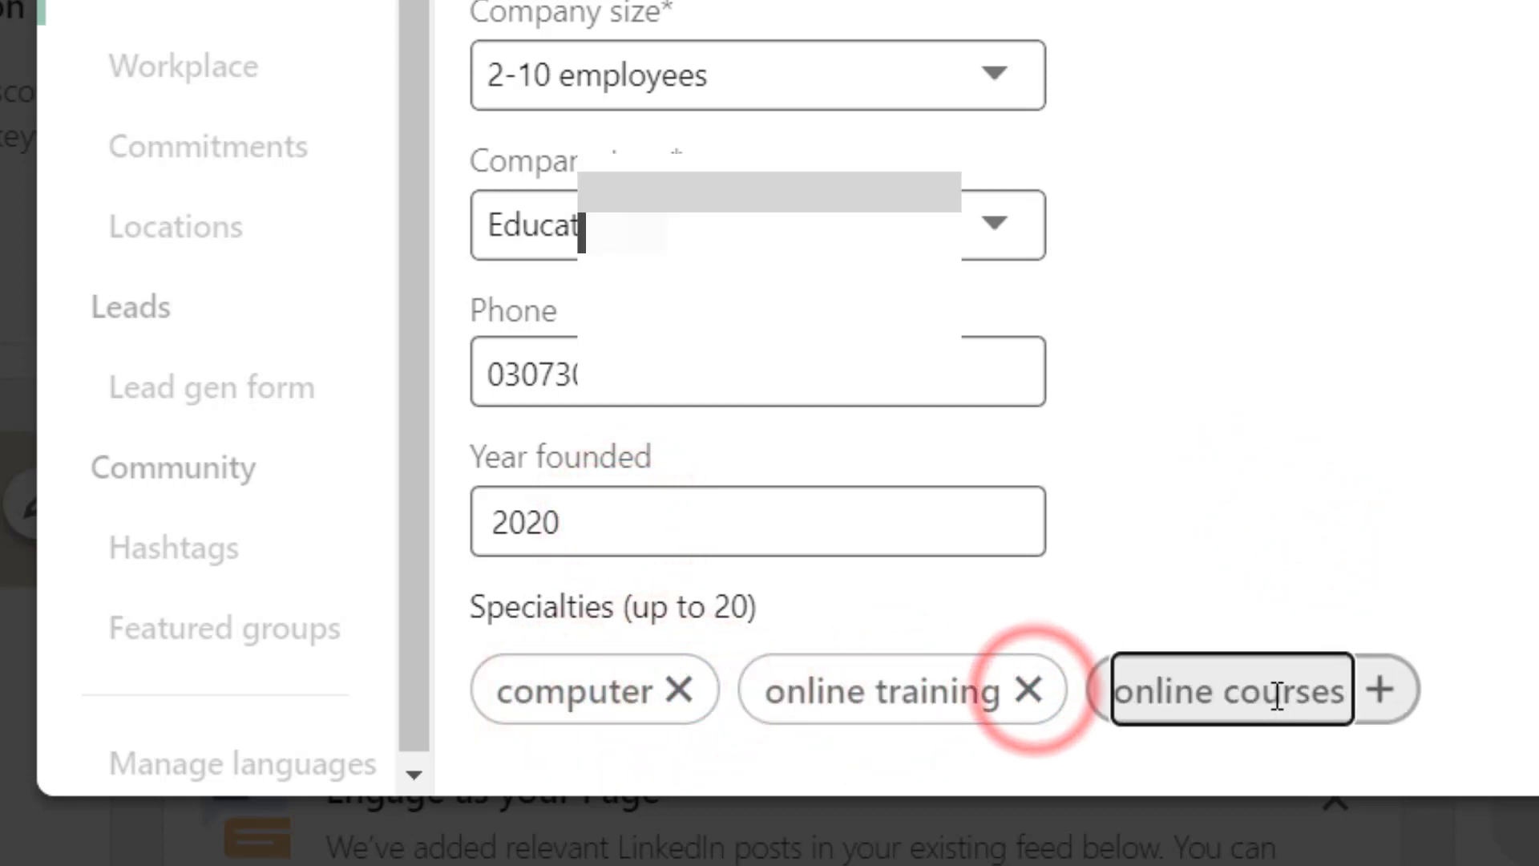
pyautogui.click(1380, 690)
pyautogui.click(533, 688)
pyautogui.write('youtube')
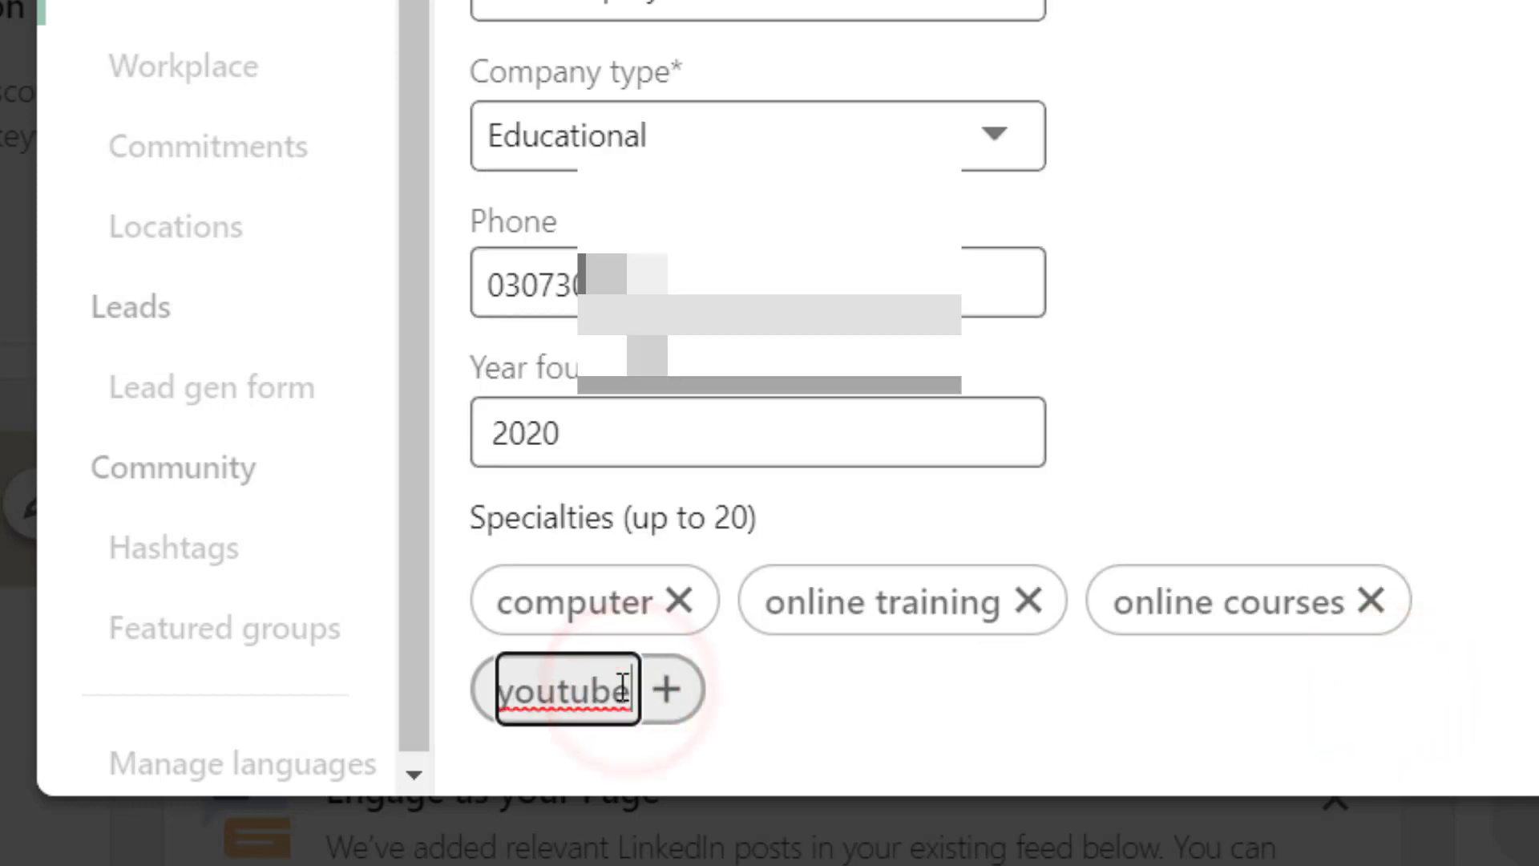
pyautogui.press('BackSpace')
pyautogui.press('BackSpace')
pyautogui.press('BackSpace')
pyautogui.press('BackSpace')
pyautogui.press('BackSpace')
pyautogui.press('BackSpace')
pyautogui.press('BackSpace')
pyautogui.write('YouTube classes')
pyautogui.click(801, 689)
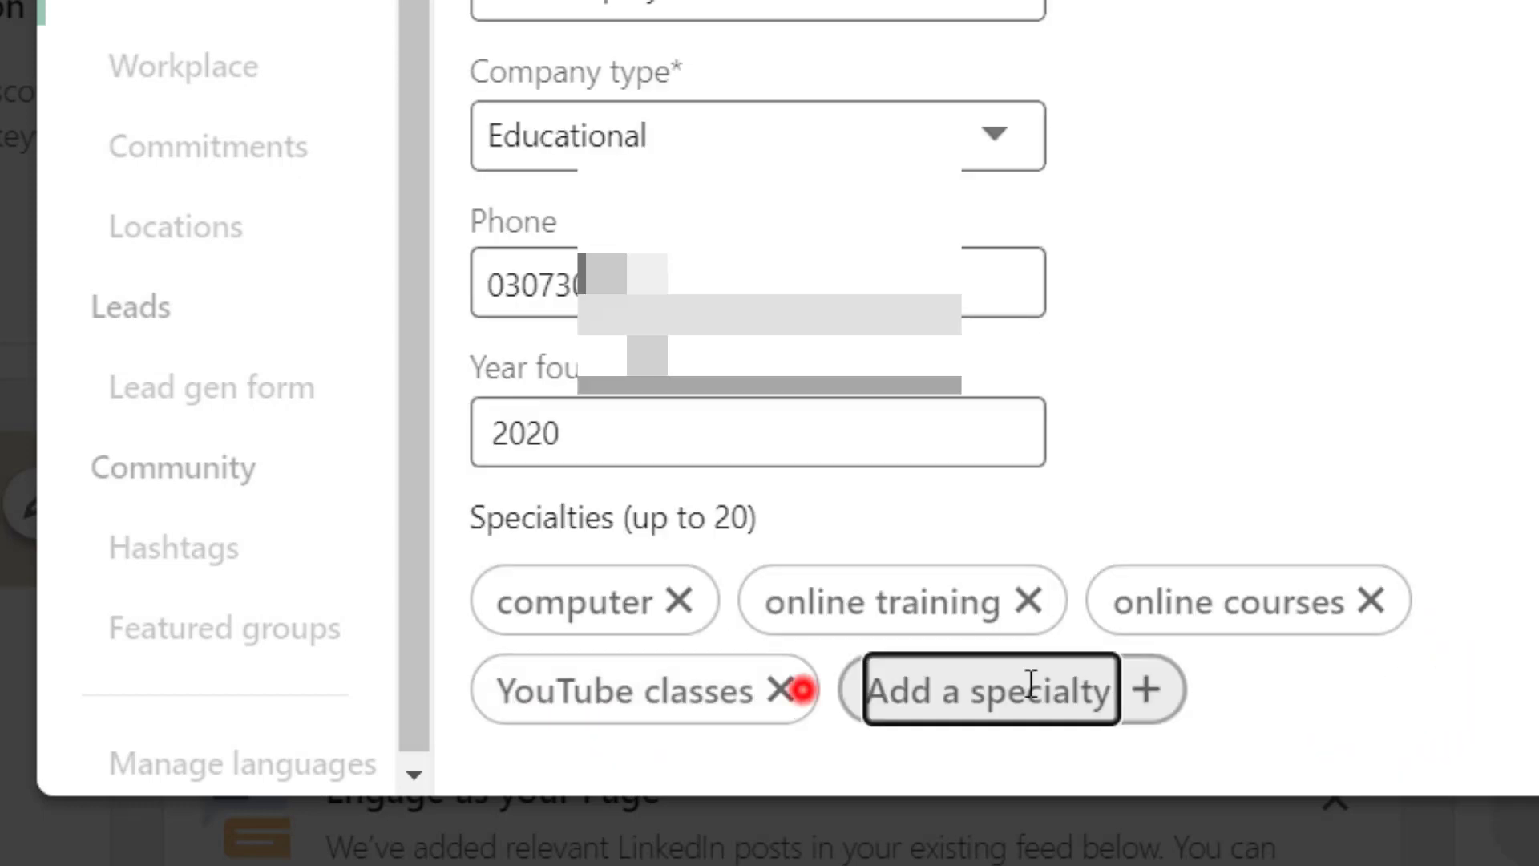
pyautogui.click(1002, 686)
pyautogui.write('free training')
pyautogui.click(1093, 687)
pyautogui.click(1279, 699)
pyautogui.write('Free w')
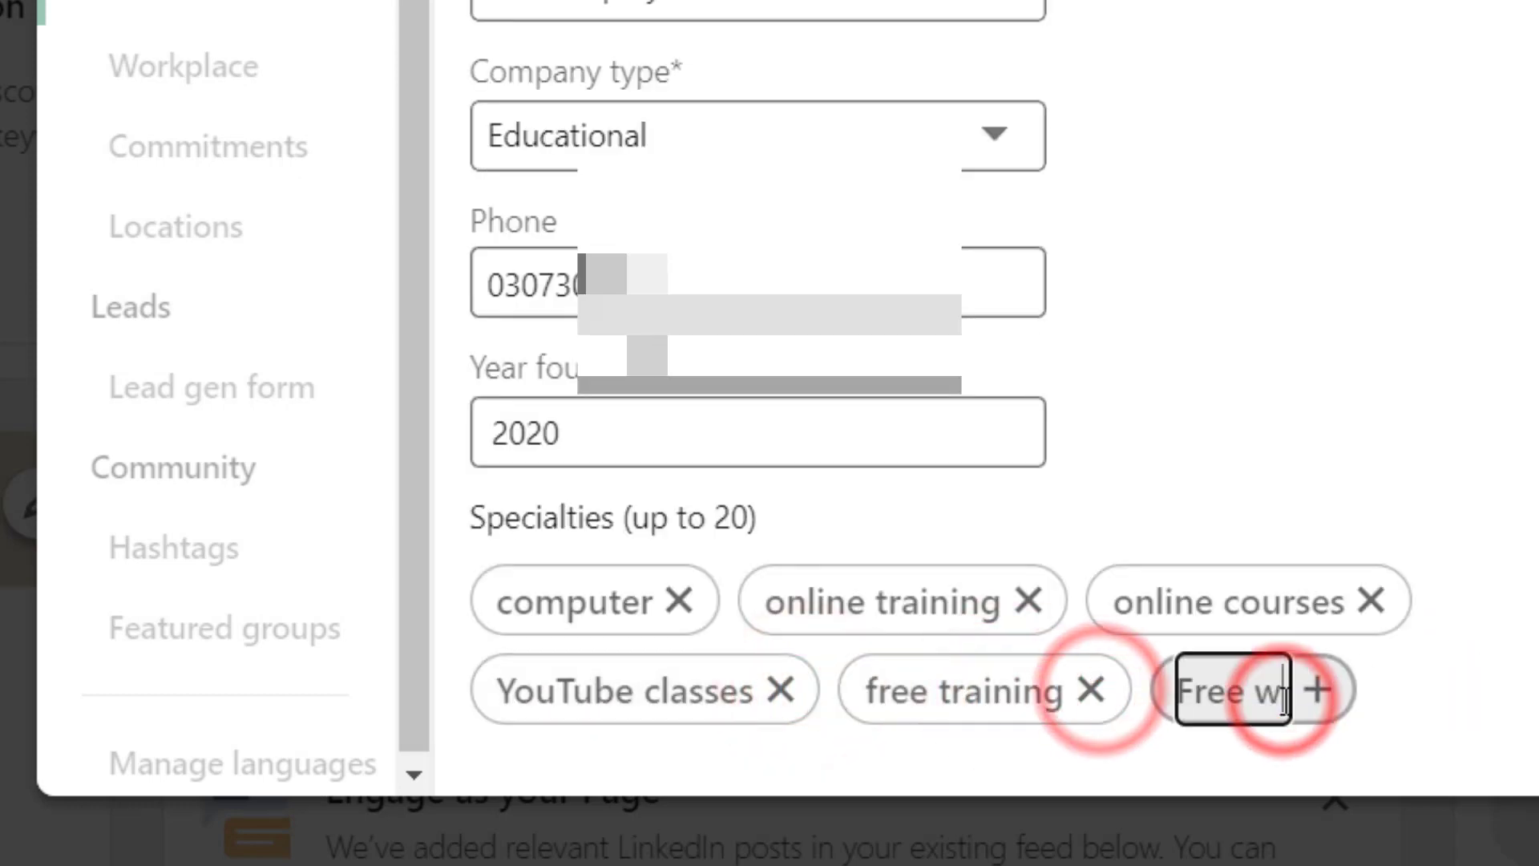
pyautogui.write('ebsite for learning')
pyautogui.click(933, 688)
# - Add specialties: computer courses, office management skills training, web designing, graphics designing, web development
pyautogui.click(1106, 686)
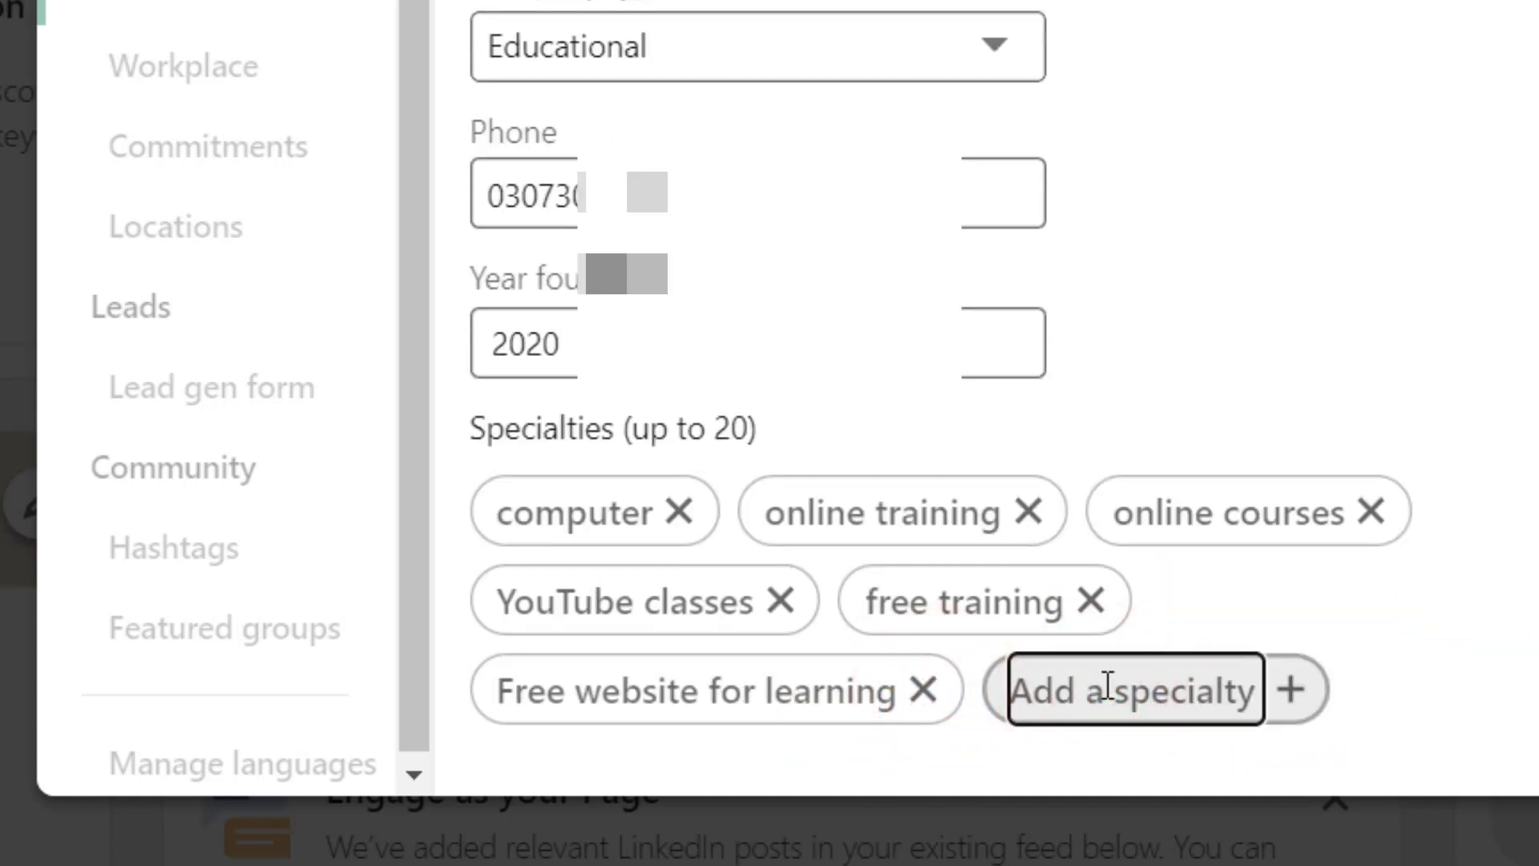
pyautogui.write('computer courses')
pyautogui.click(1333, 689)
pyautogui.click(634, 697)
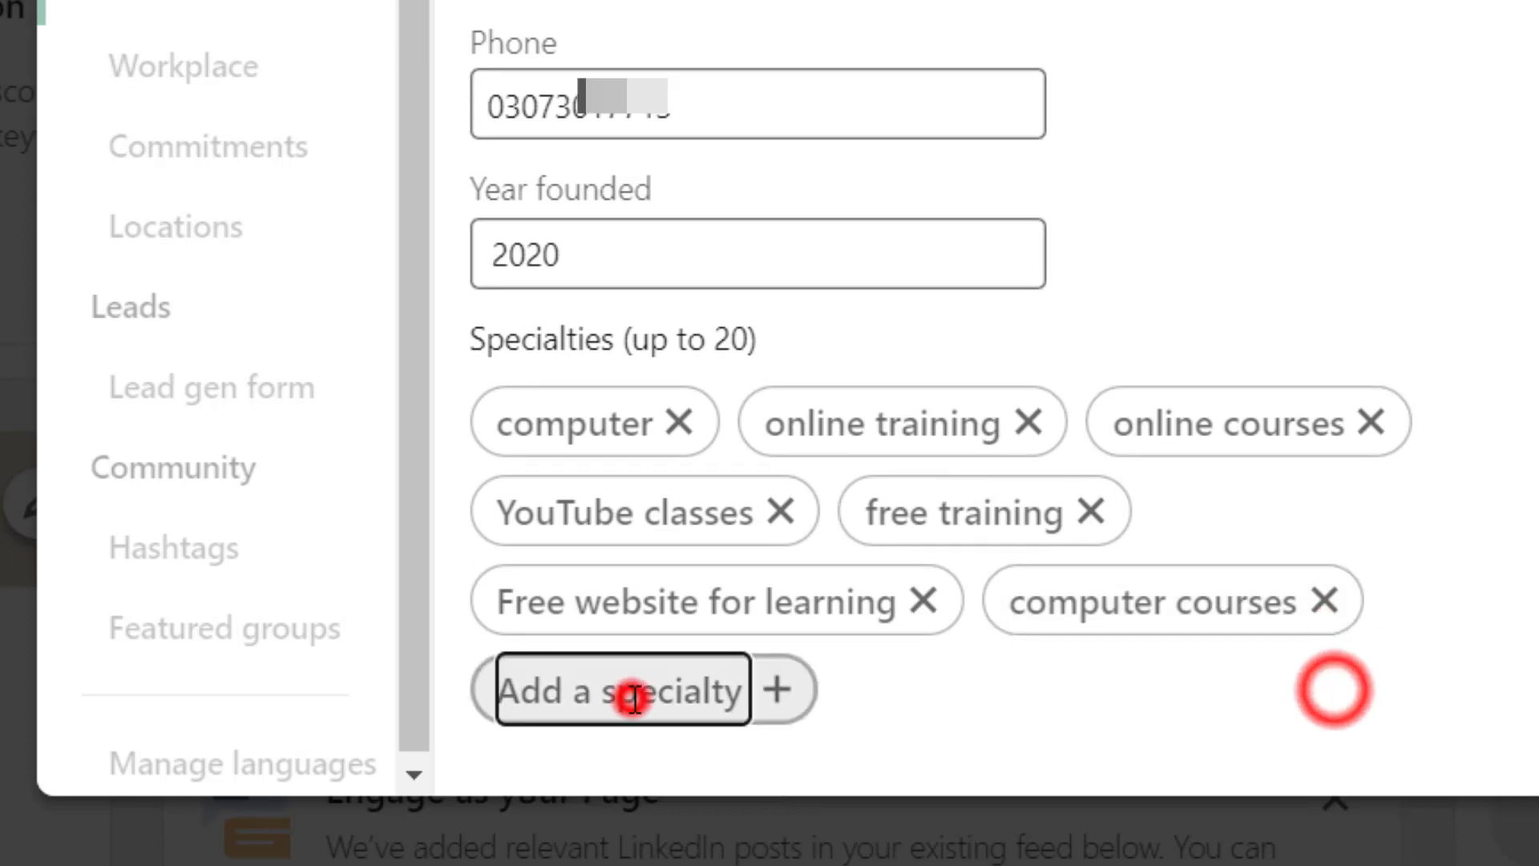
pyautogui.write('office management skills training')
pyautogui.click(1071, 687)
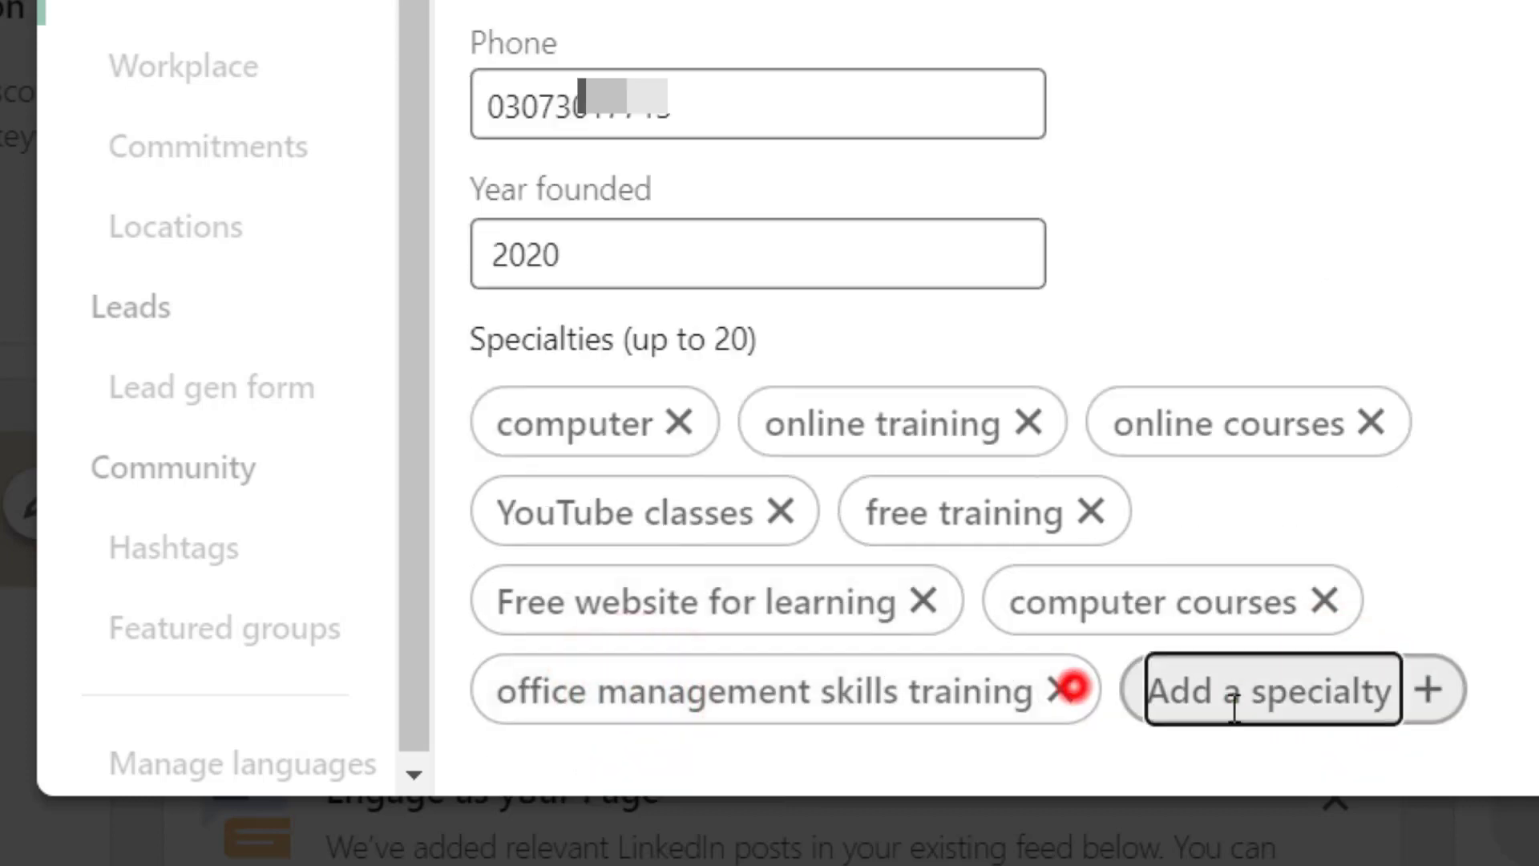
pyautogui.click(1235, 695)
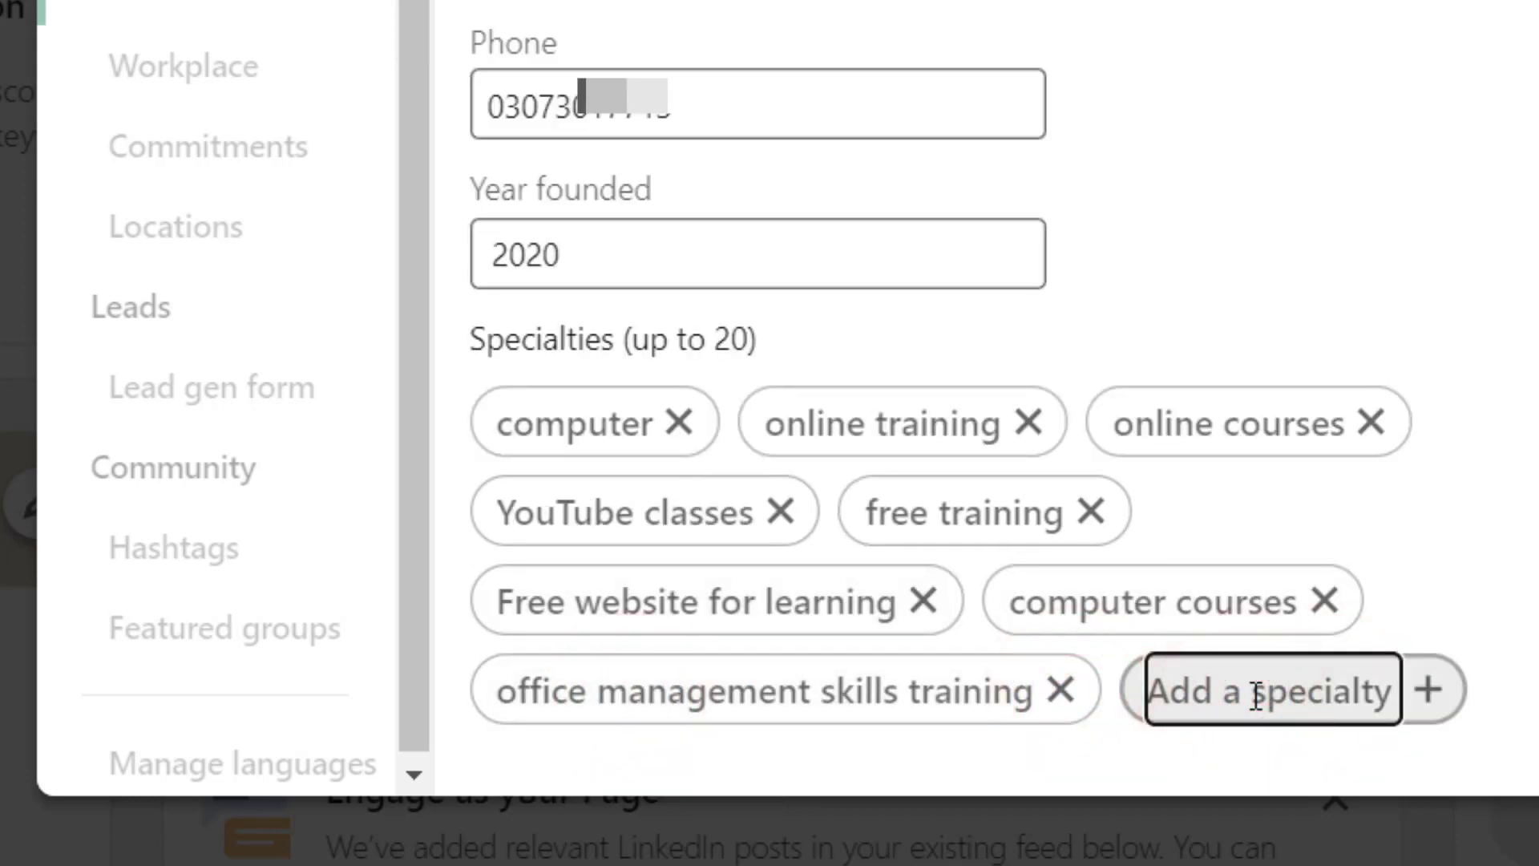
pyautogui.write('web designing')
pyautogui.click(1410, 687)
pyautogui.write('graphics designing')
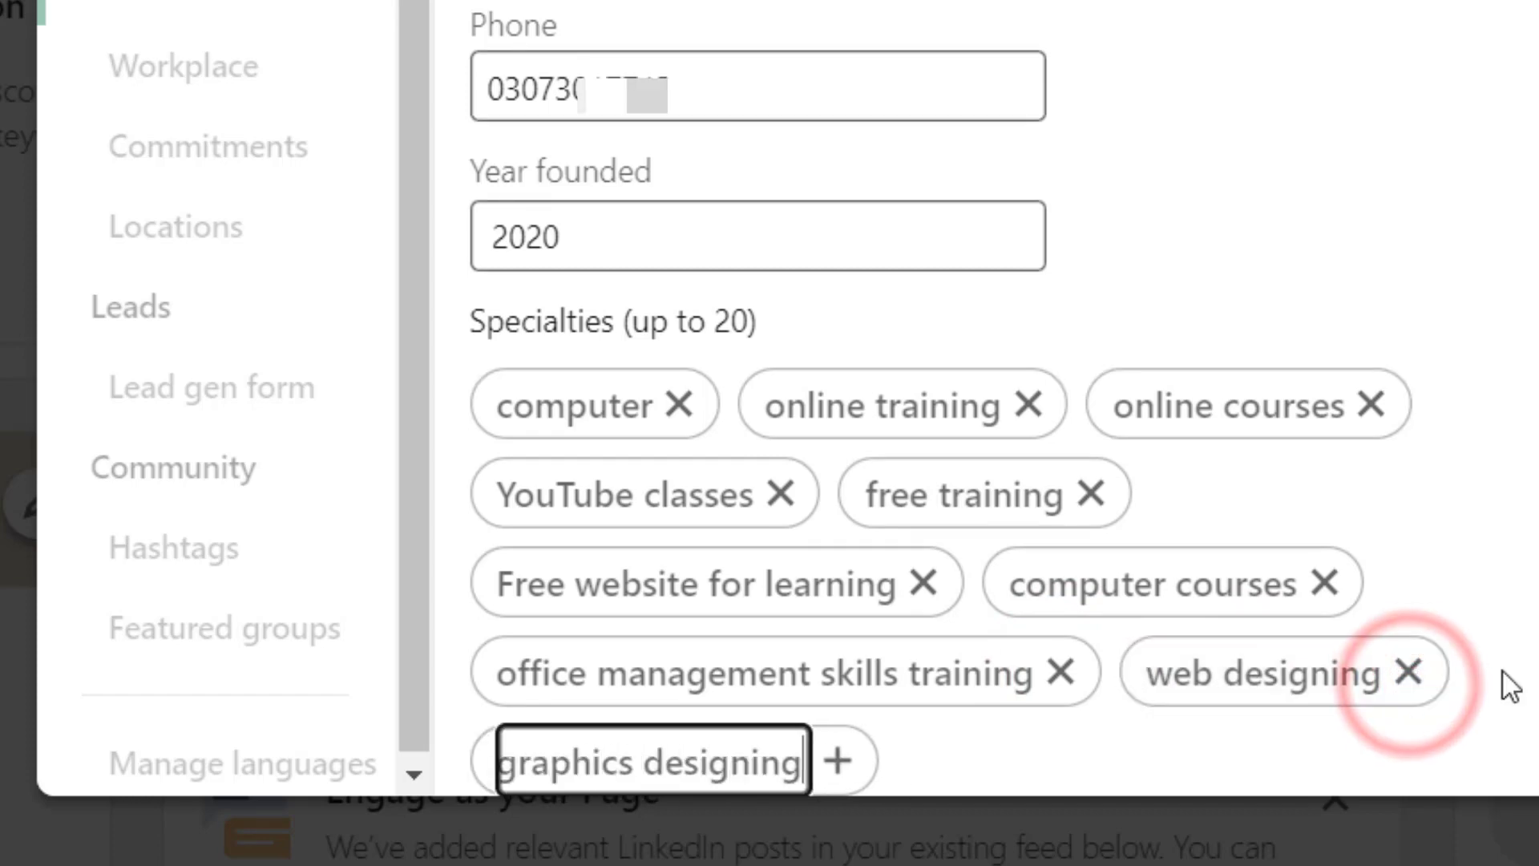
pyautogui.click(838, 760)
pyautogui.click(1007, 698)
pyautogui.write('web development')
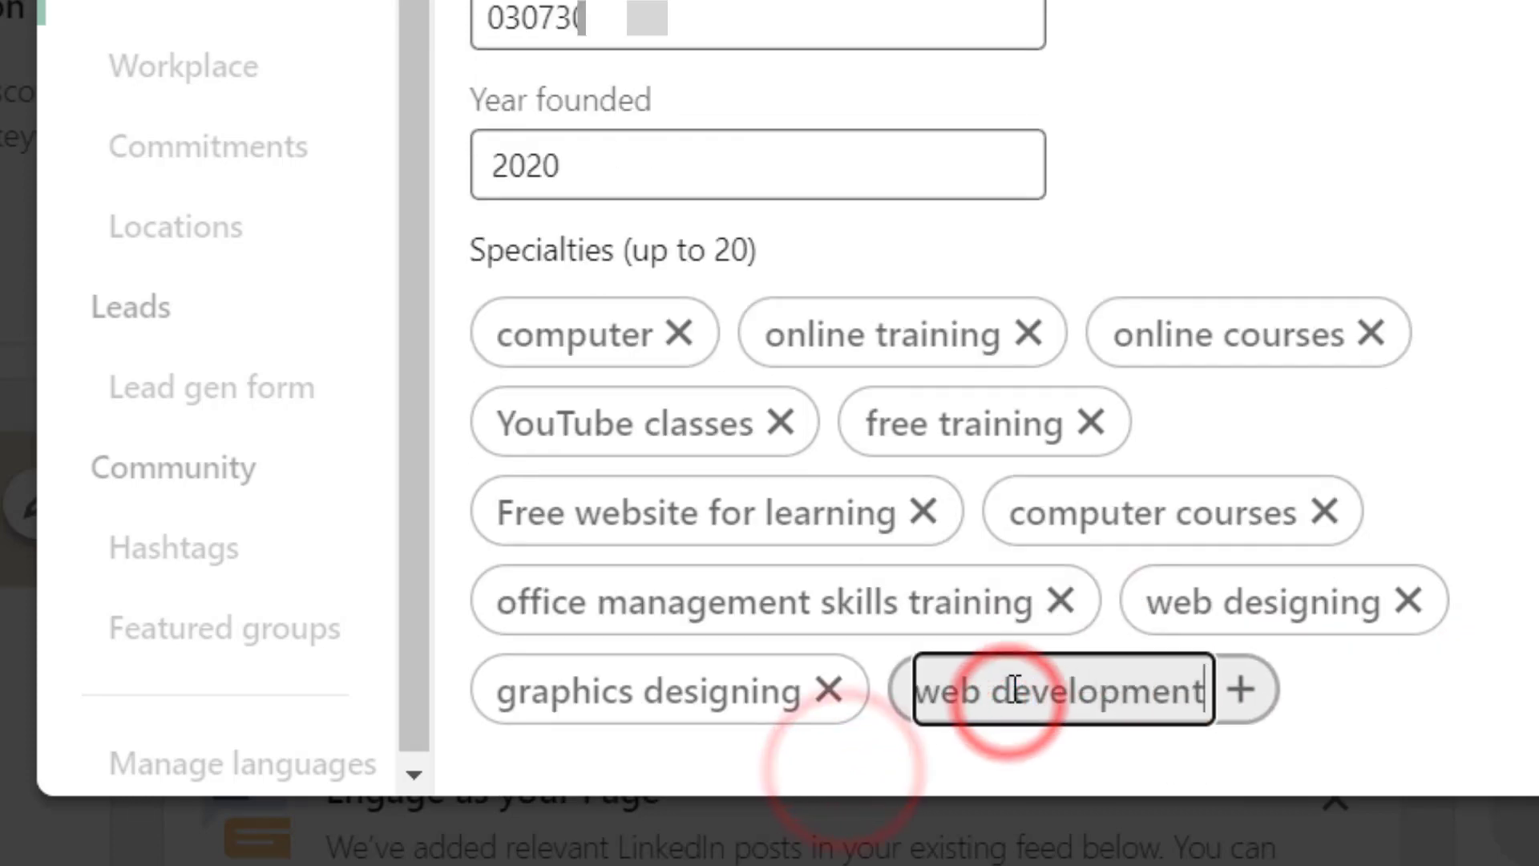
pyautogui.click(1241, 689)
# - Add specialties: networking, ICT, Cit courses, DIT courses and teachers training
pyautogui.click(516, 695)
pyautogui.write('networking')
pyautogui.click(1490, 687)
pyautogui.click(649, 696)
pyautogui.write('ICT')
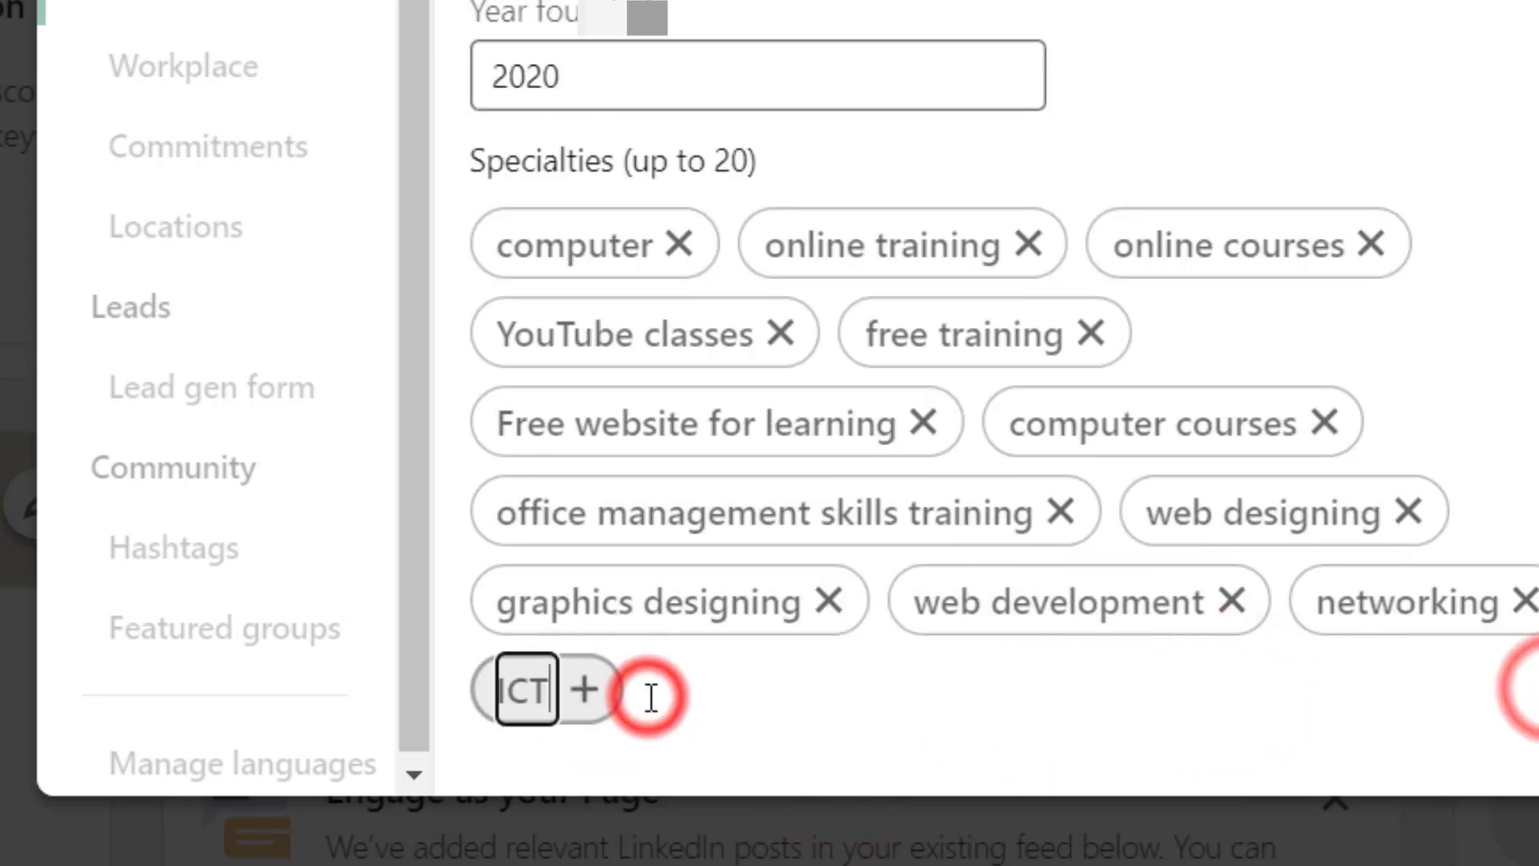
pyautogui.click(585, 688)
pyautogui.click(784, 689)
pyautogui.write('Cit courses')
pyautogui.click(870, 691)
pyautogui.write('DIT courses')
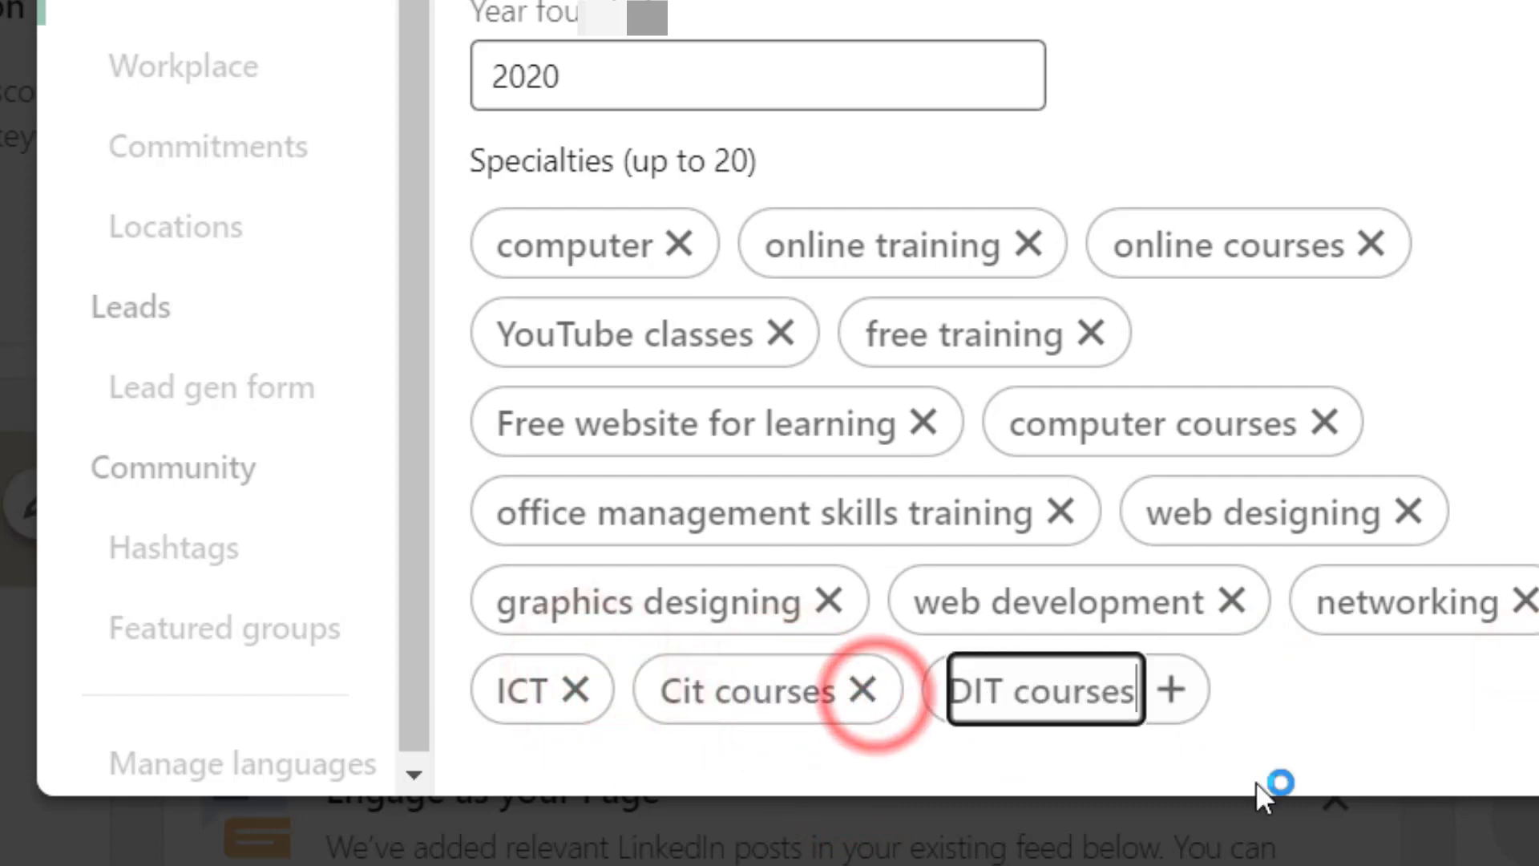
pyautogui.click(1171, 689)
pyautogui.write('teachers training')
pyautogui.press('Return')
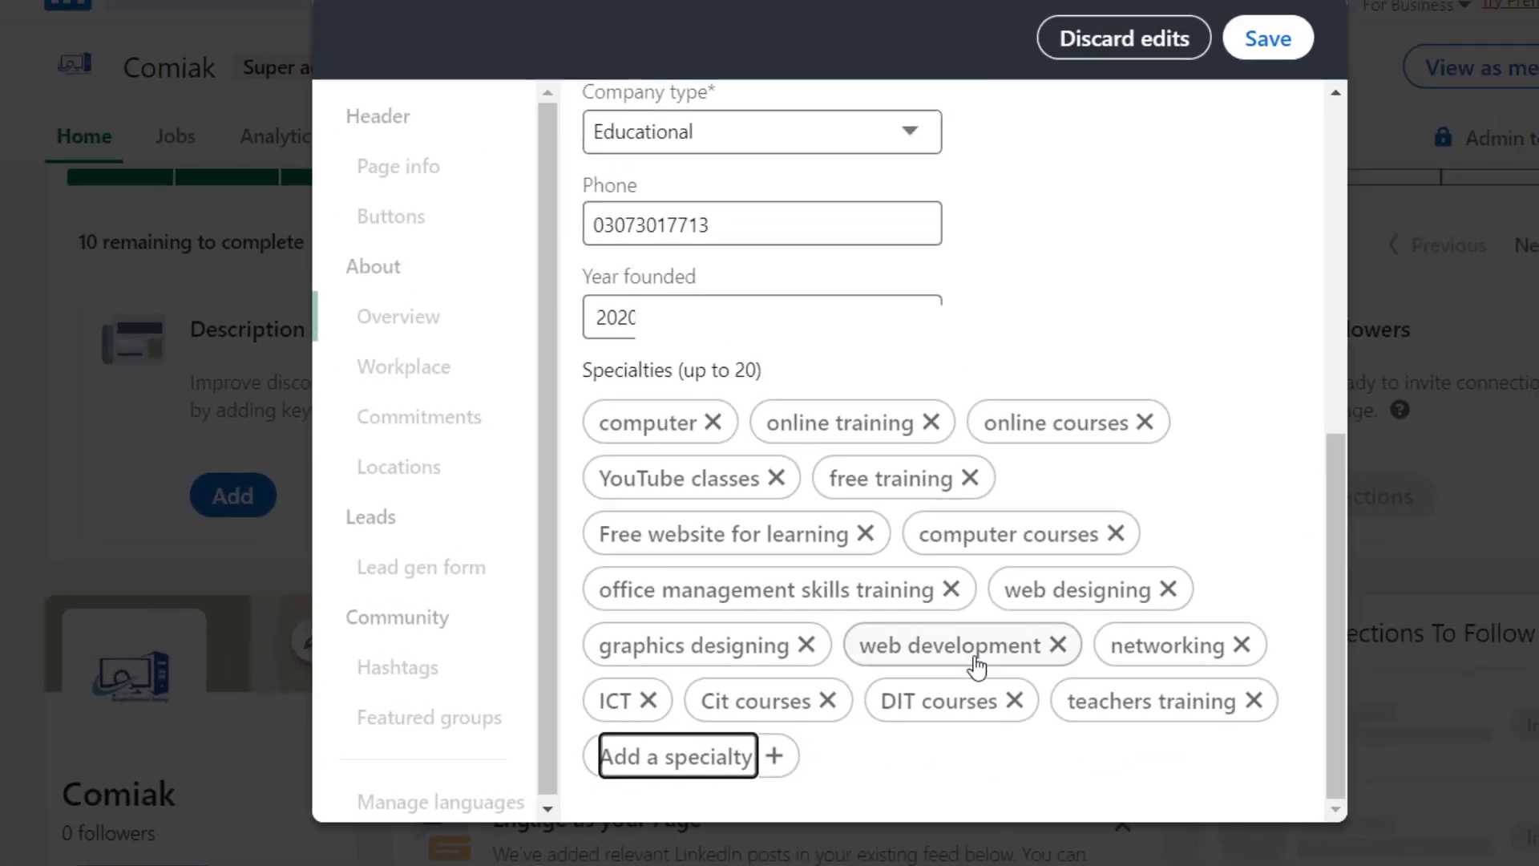
# - Save the Edit Page changes and return to the Comiak admin home, now 9 steps left
pyautogui.scroll(10, 1099, 552)
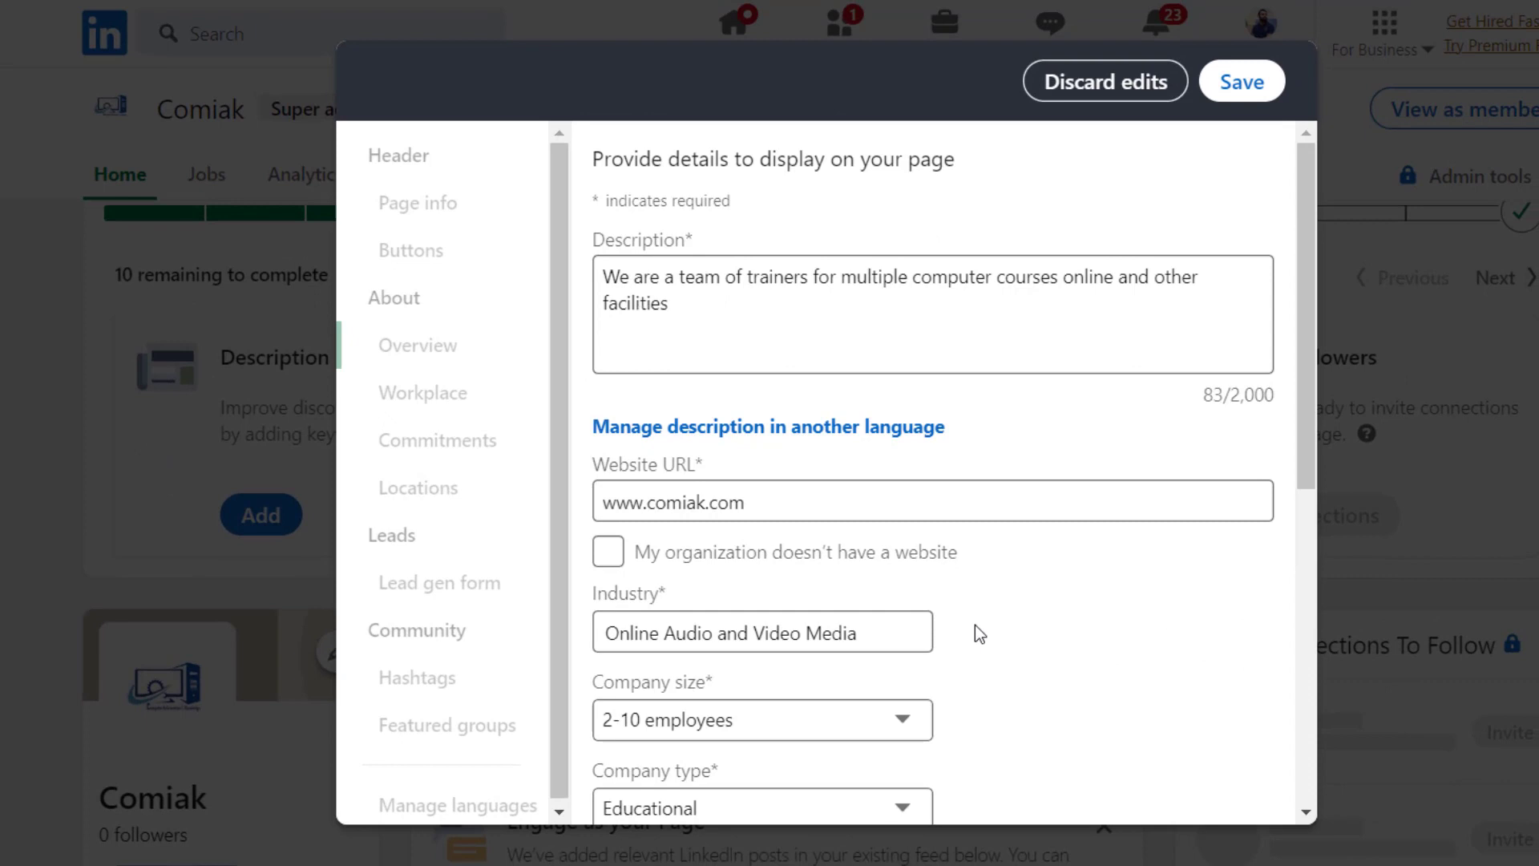
pyautogui.click(1244, 84)
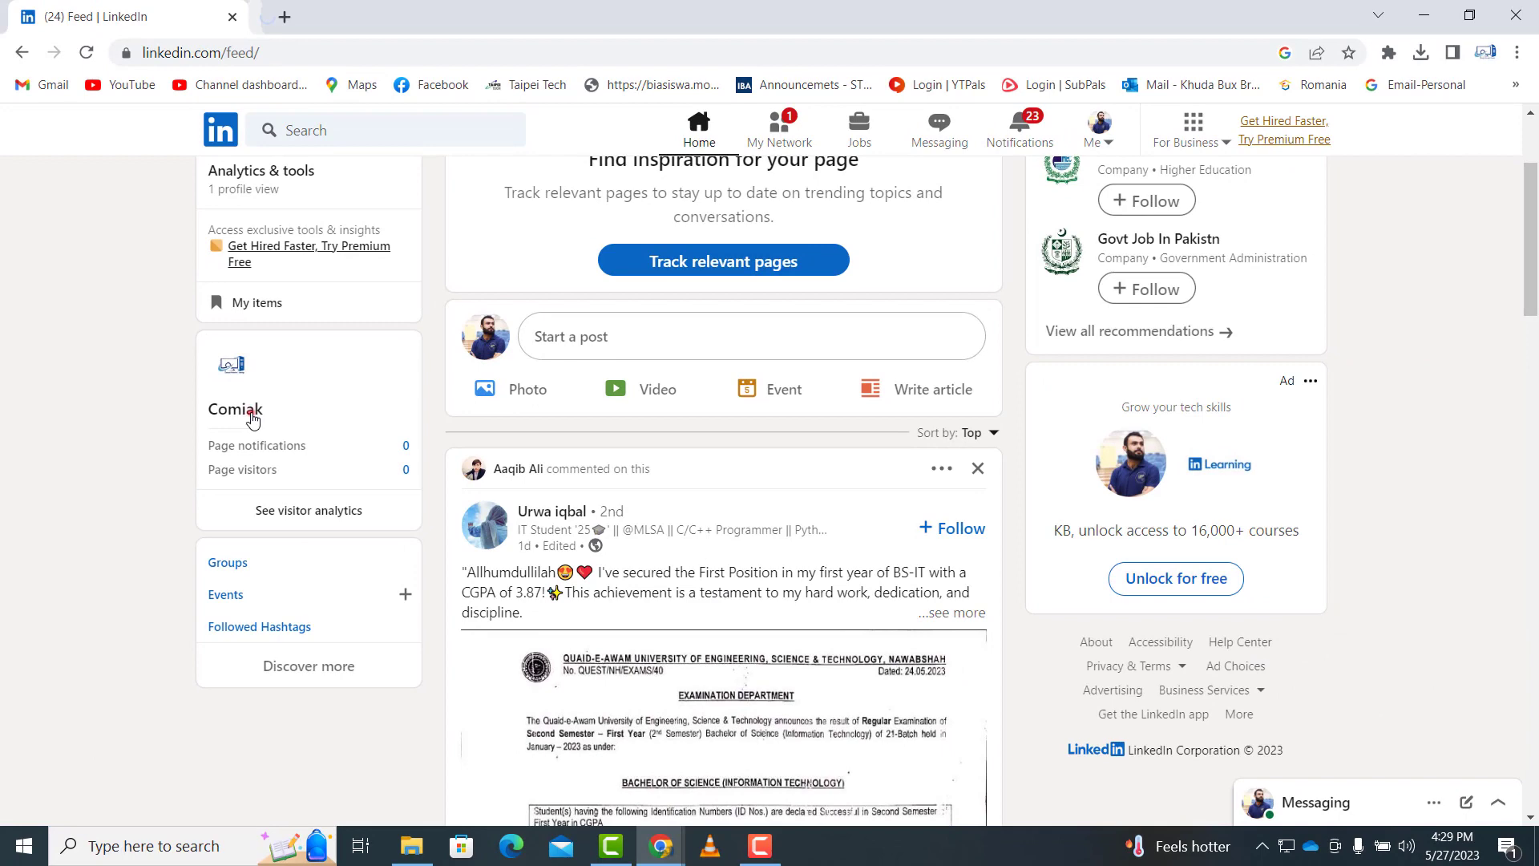
pyautogui.click(252, 417)
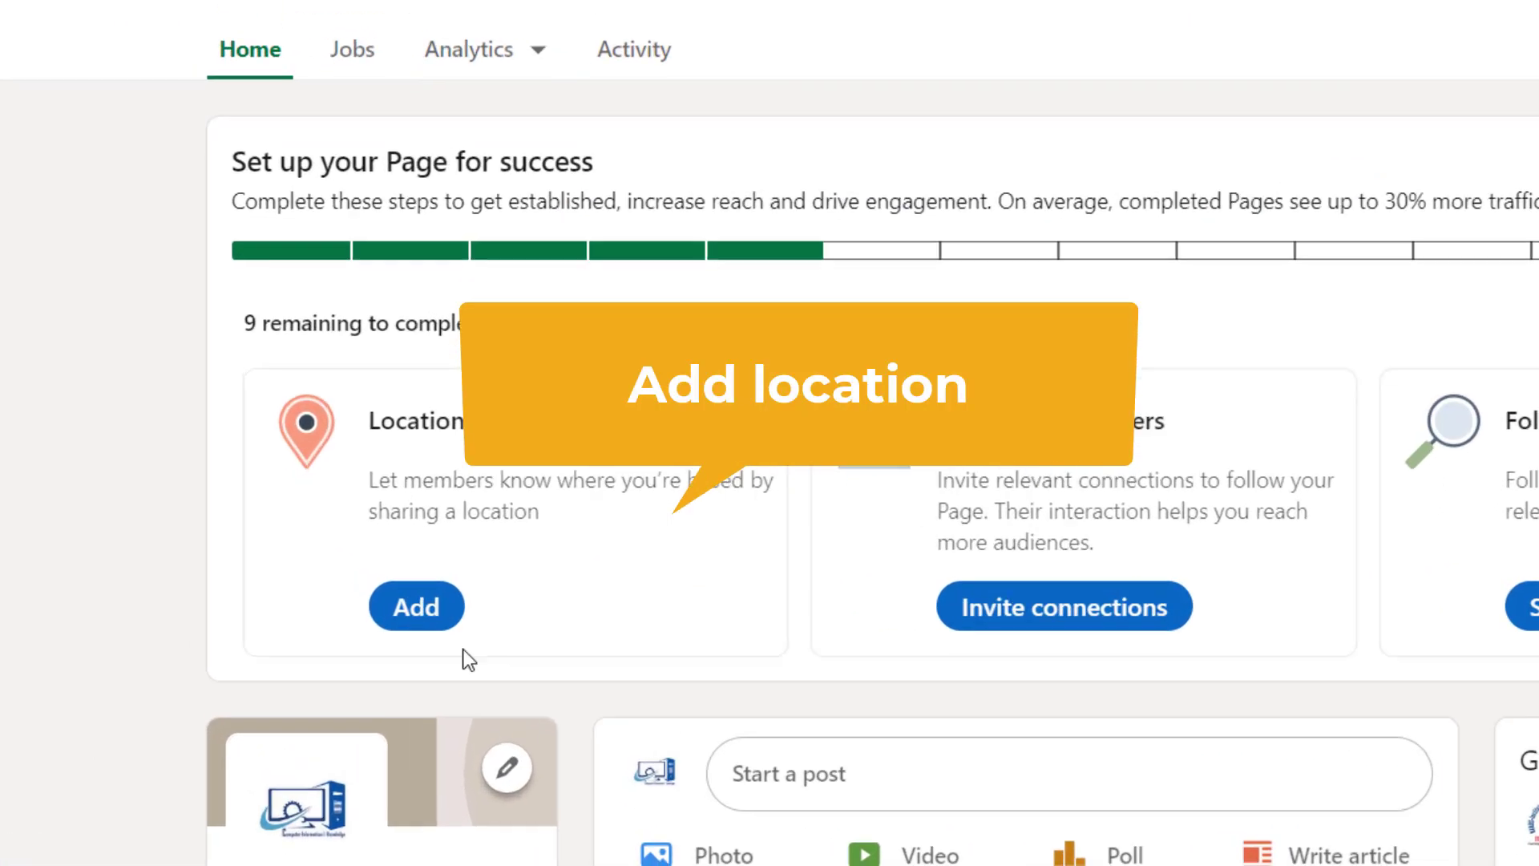
pyautogui.click(315, 608)
pyautogui.click(514, 618)
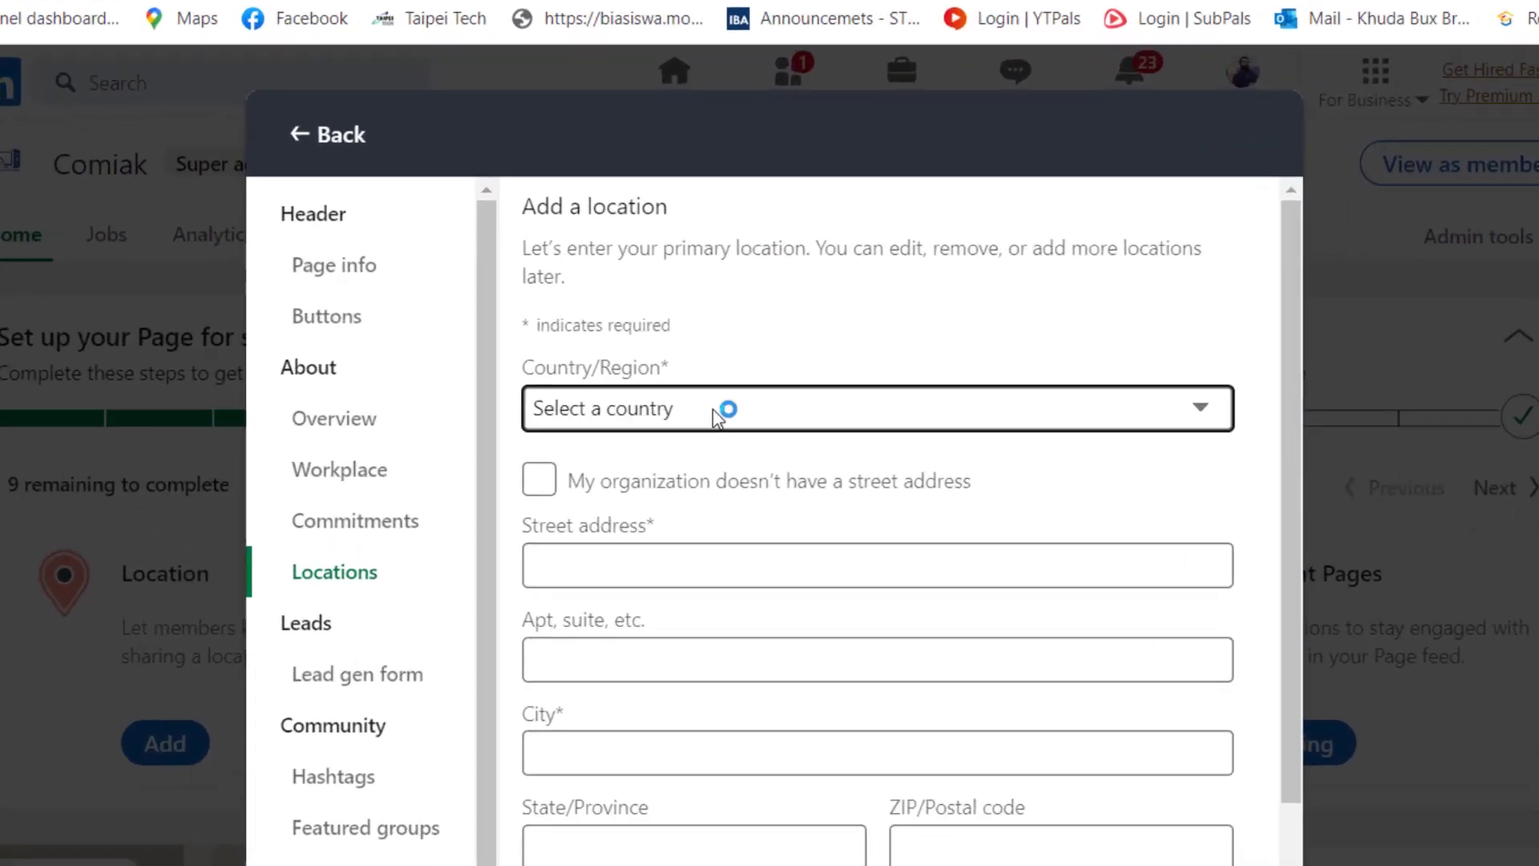
pyautogui.click(716, 417)
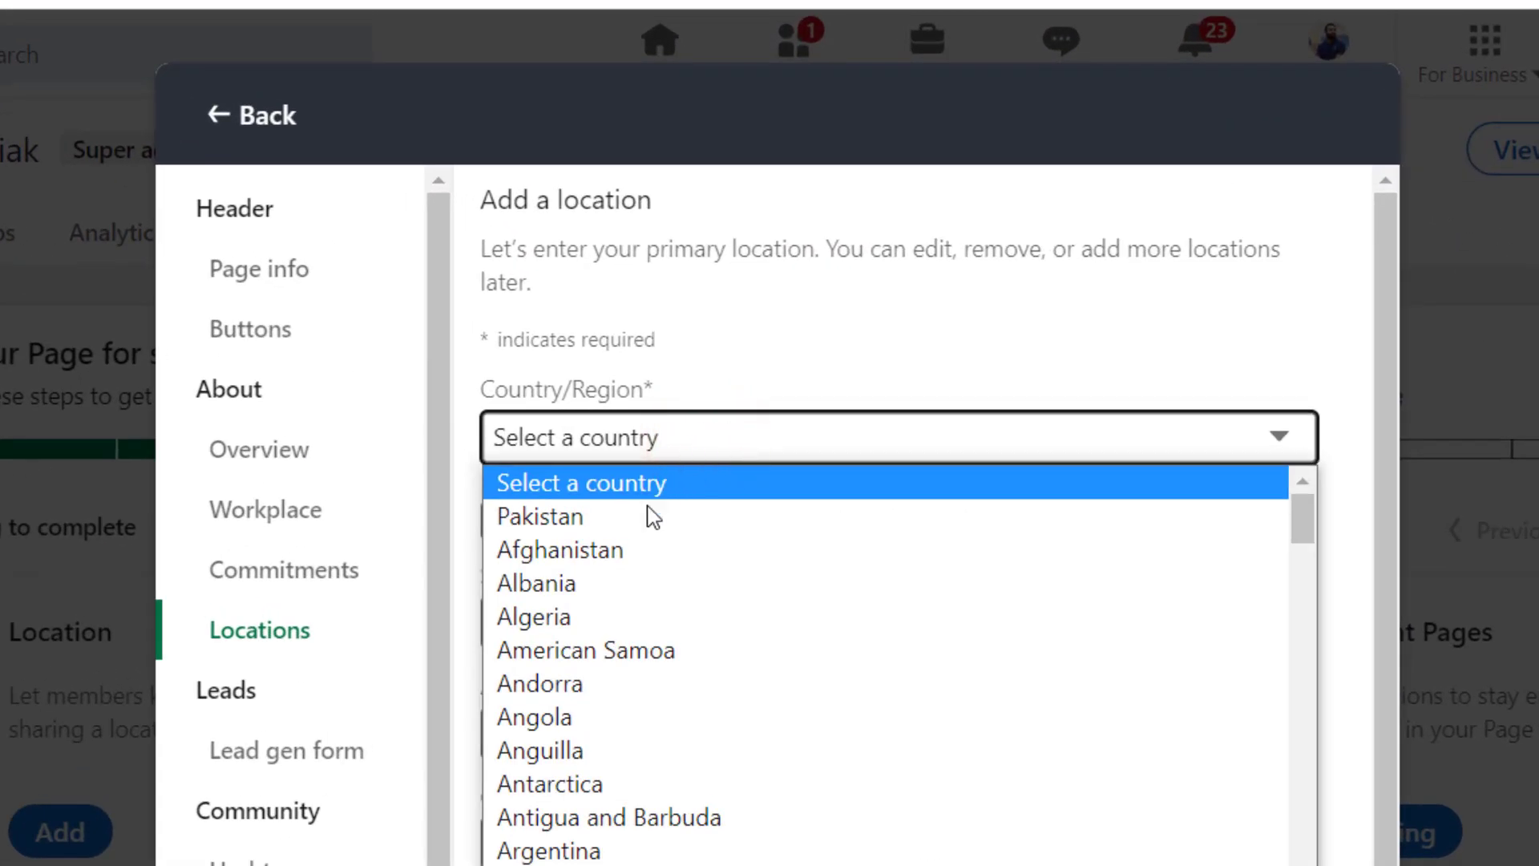
pyautogui.click(649, 516)
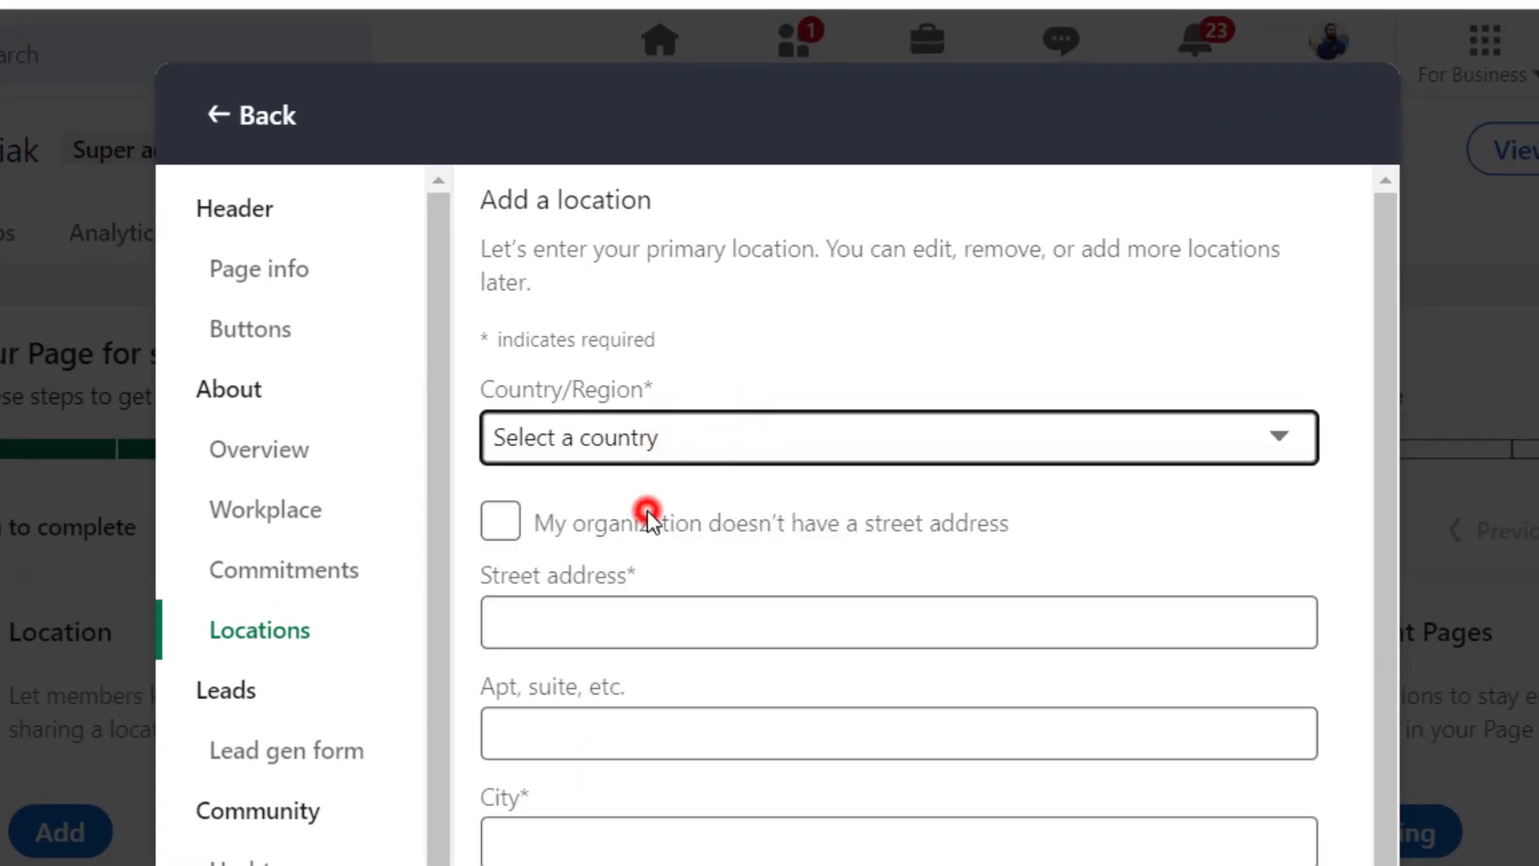
pyautogui.click(543, 623)
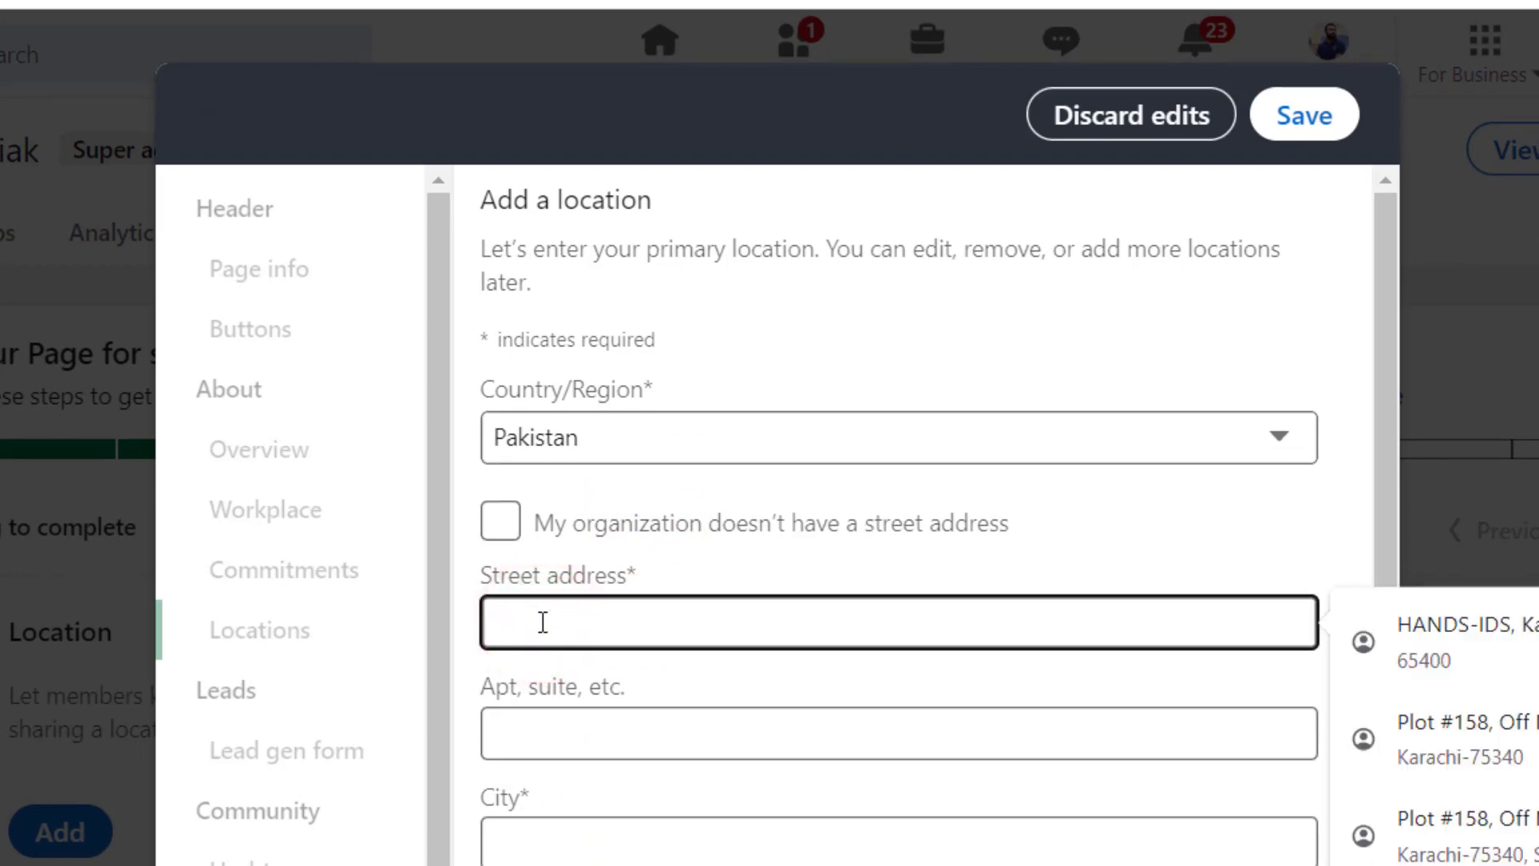
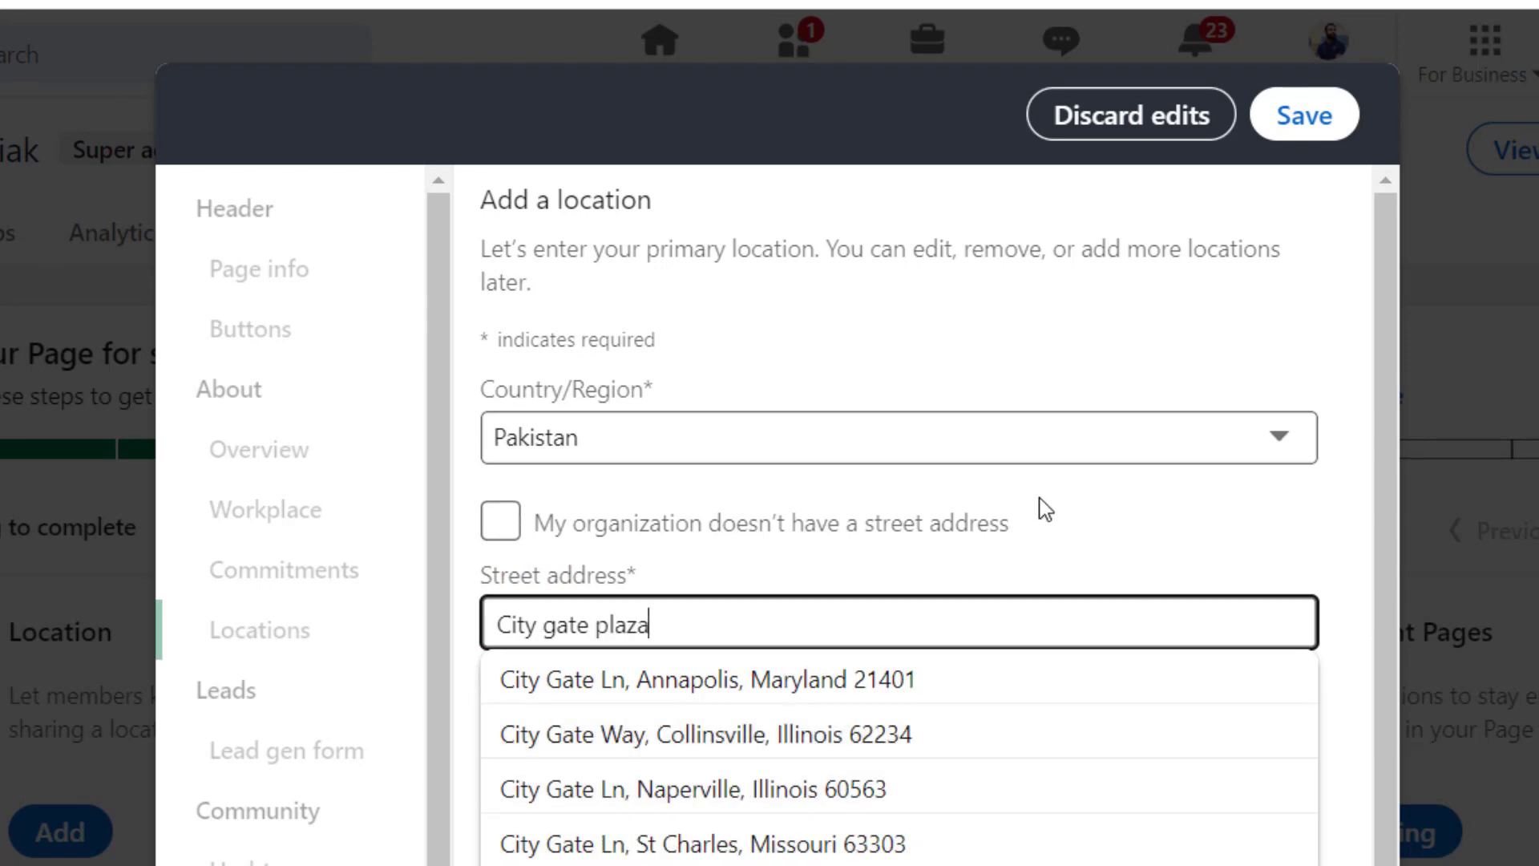
pyautogui.click(1097, 557)
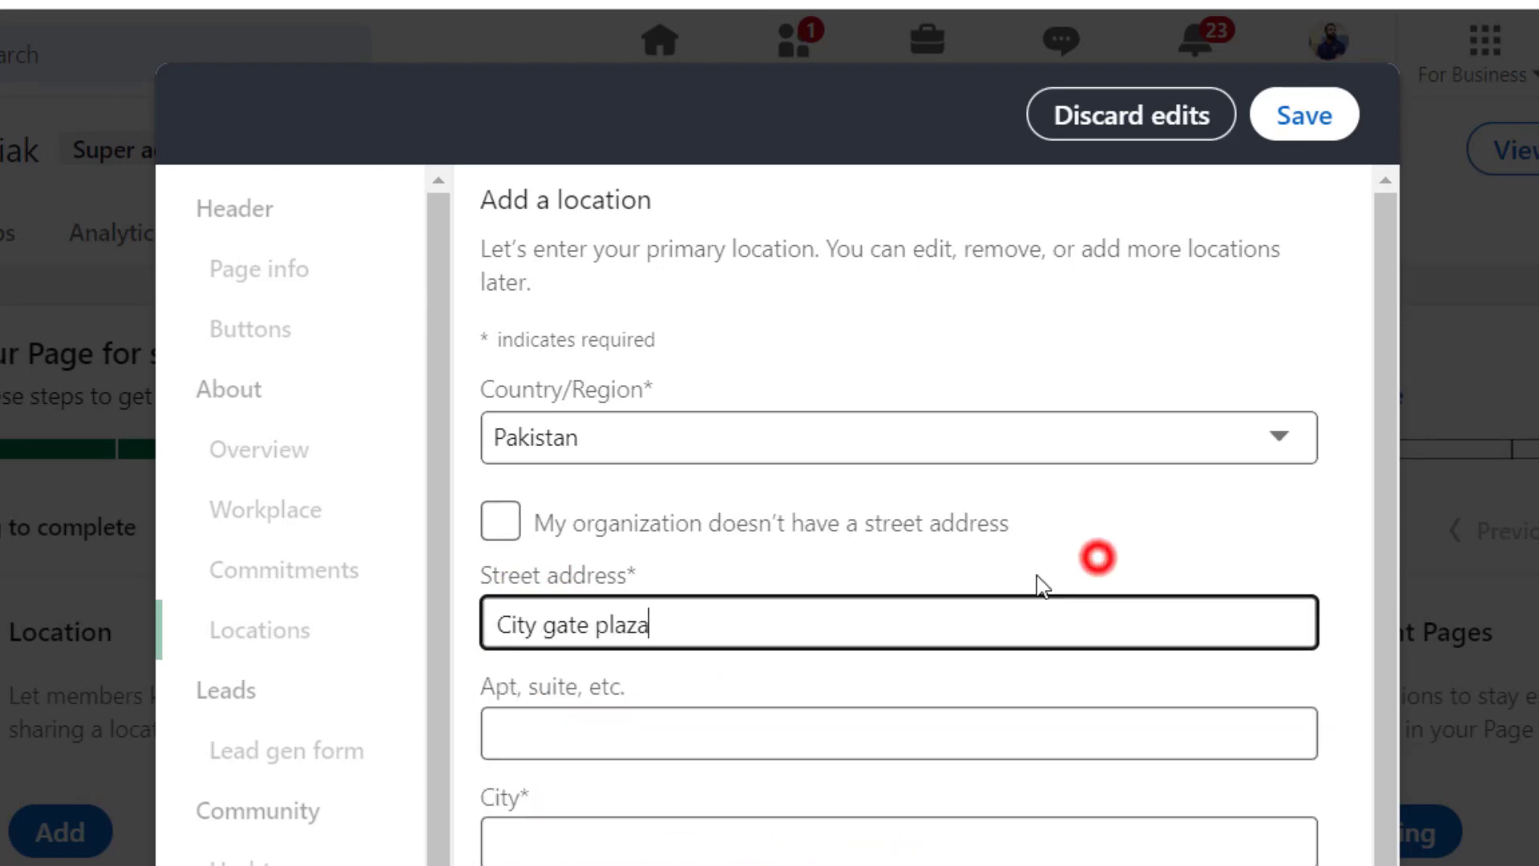
pyautogui.click(701, 748)
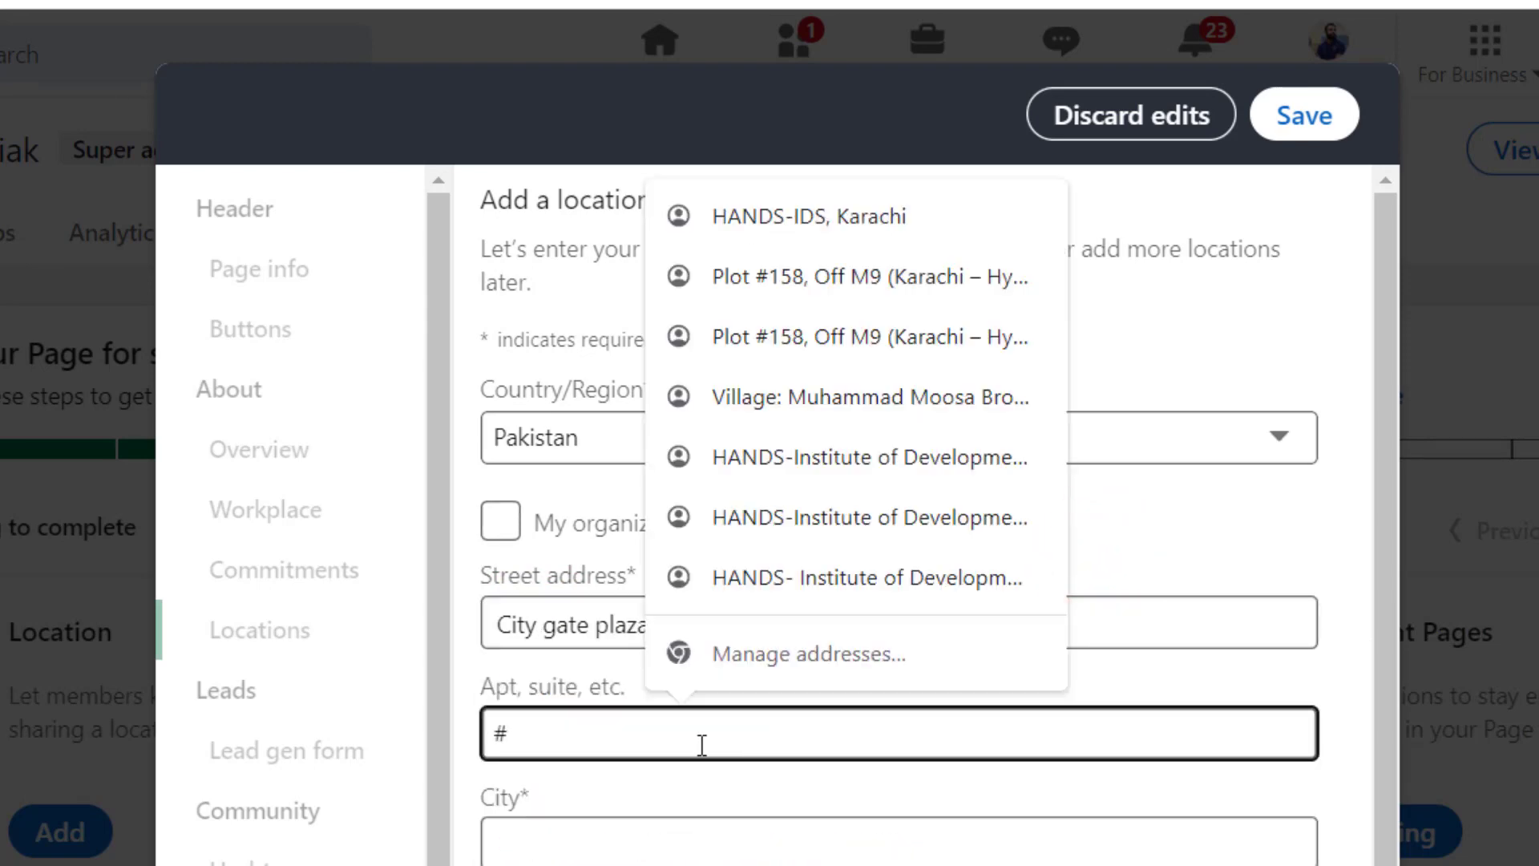
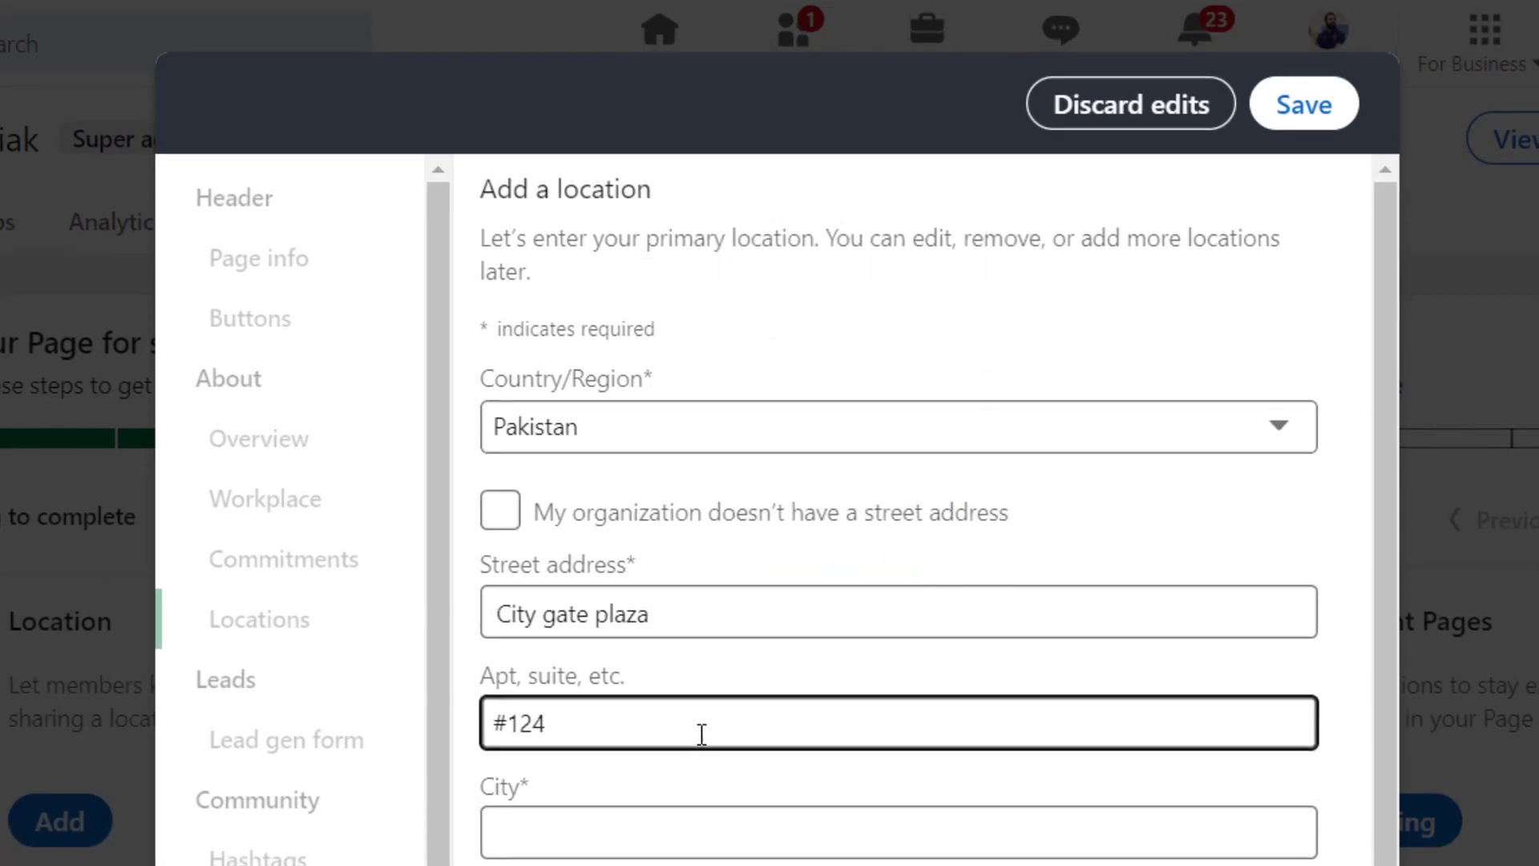
pyautogui.click(630, 840)
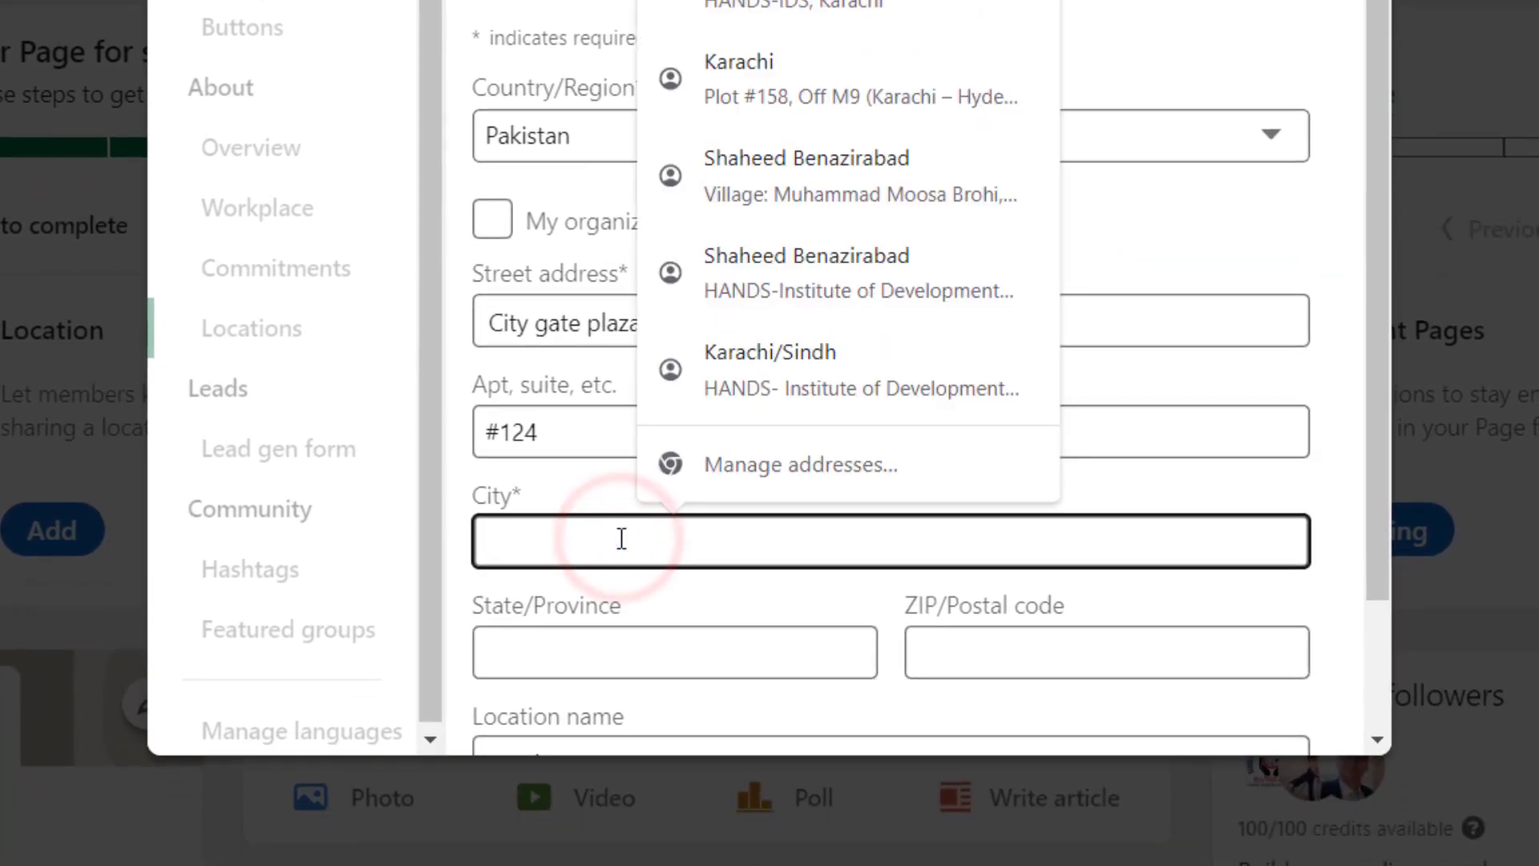
pyautogui.write('Shaheed Benazirabad')
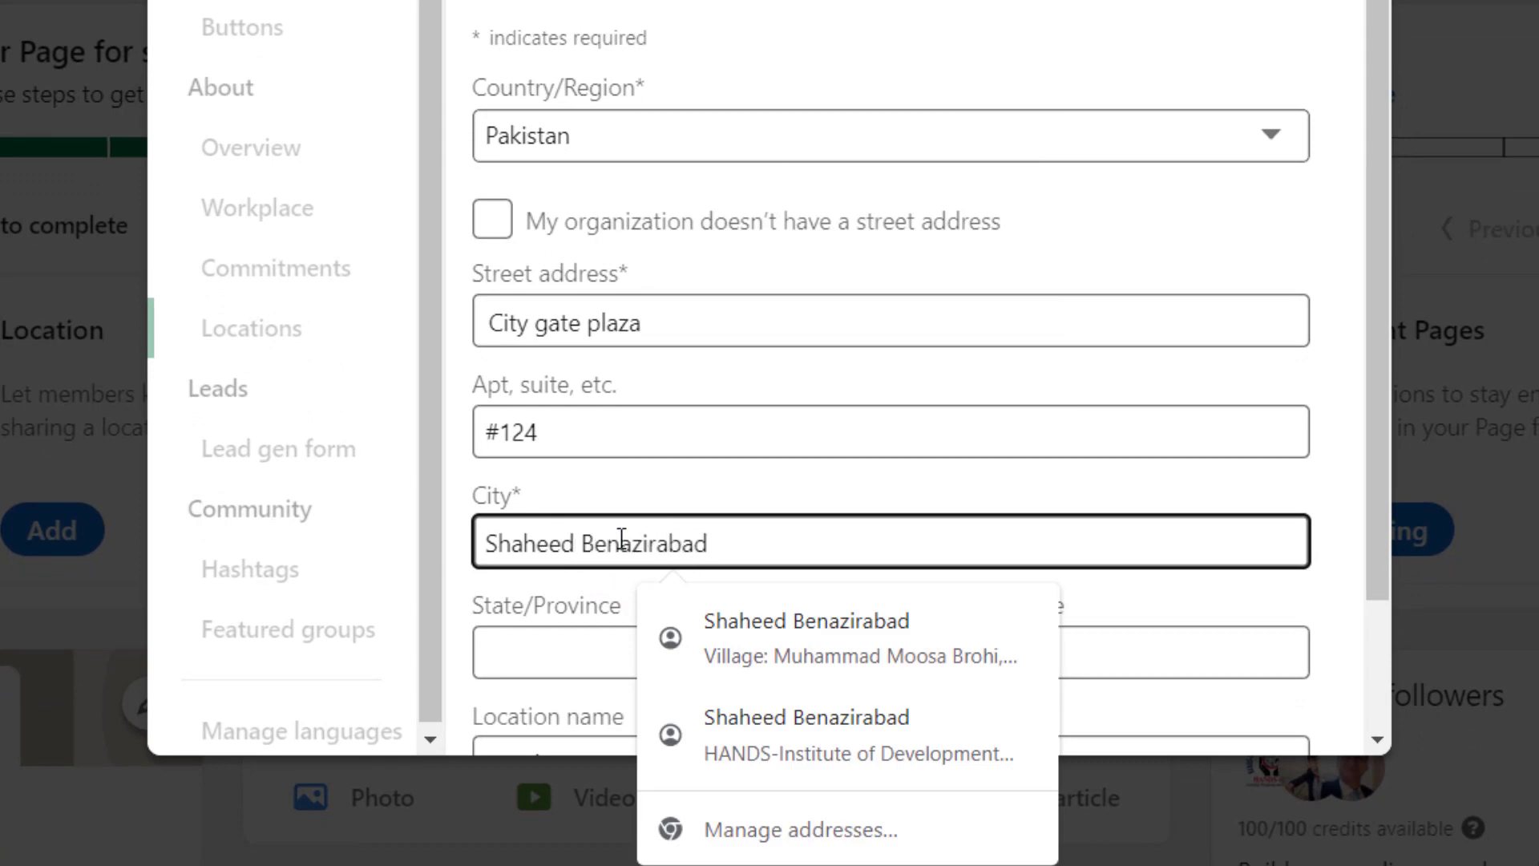
pyautogui.click(834, 482)
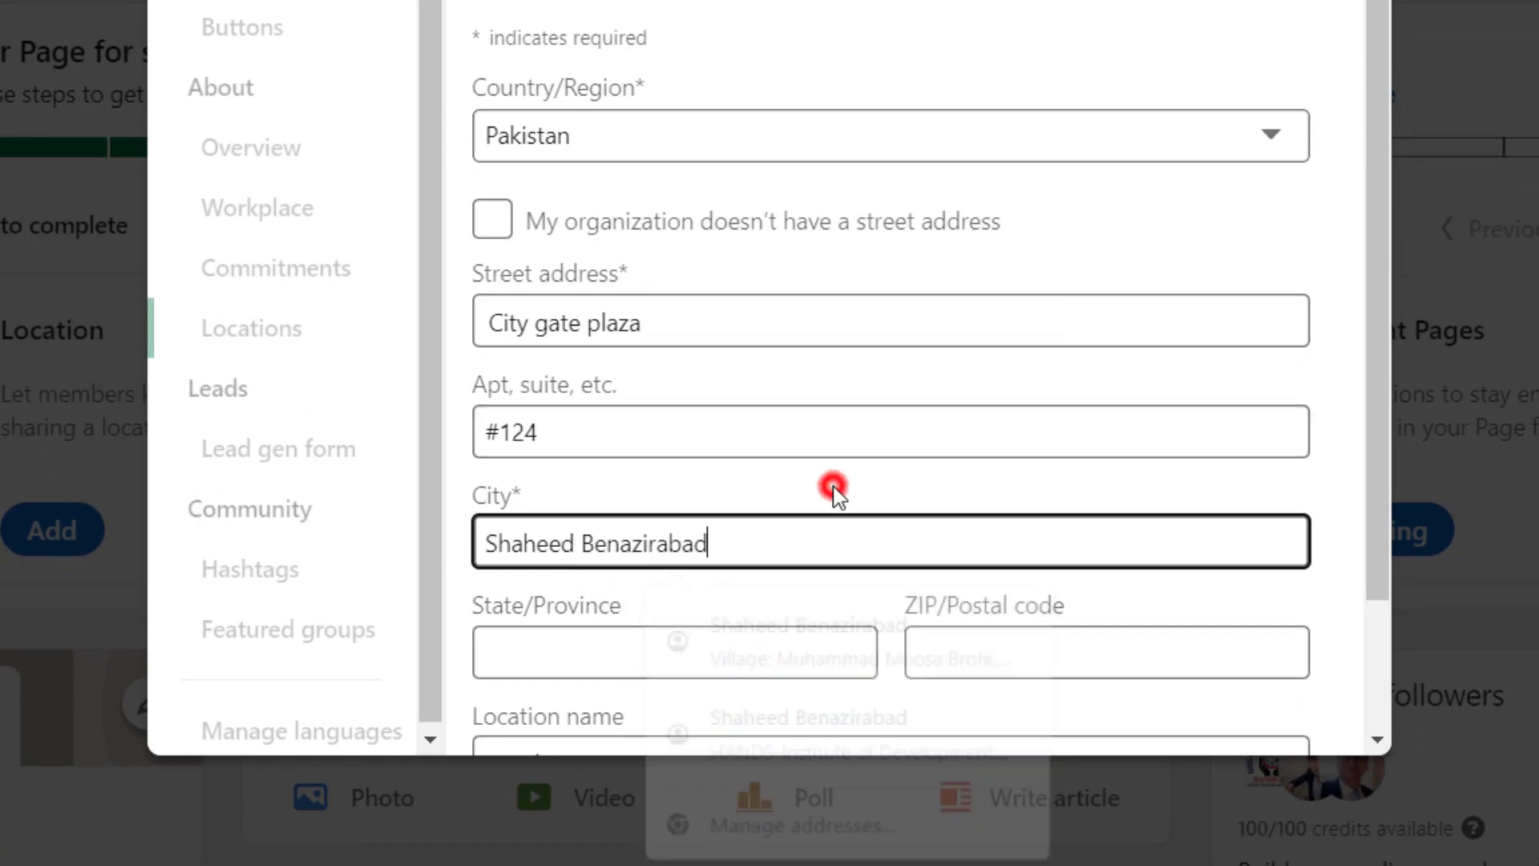
pyautogui.scroll(-2, 834, 481)
pyautogui.click(690, 500)
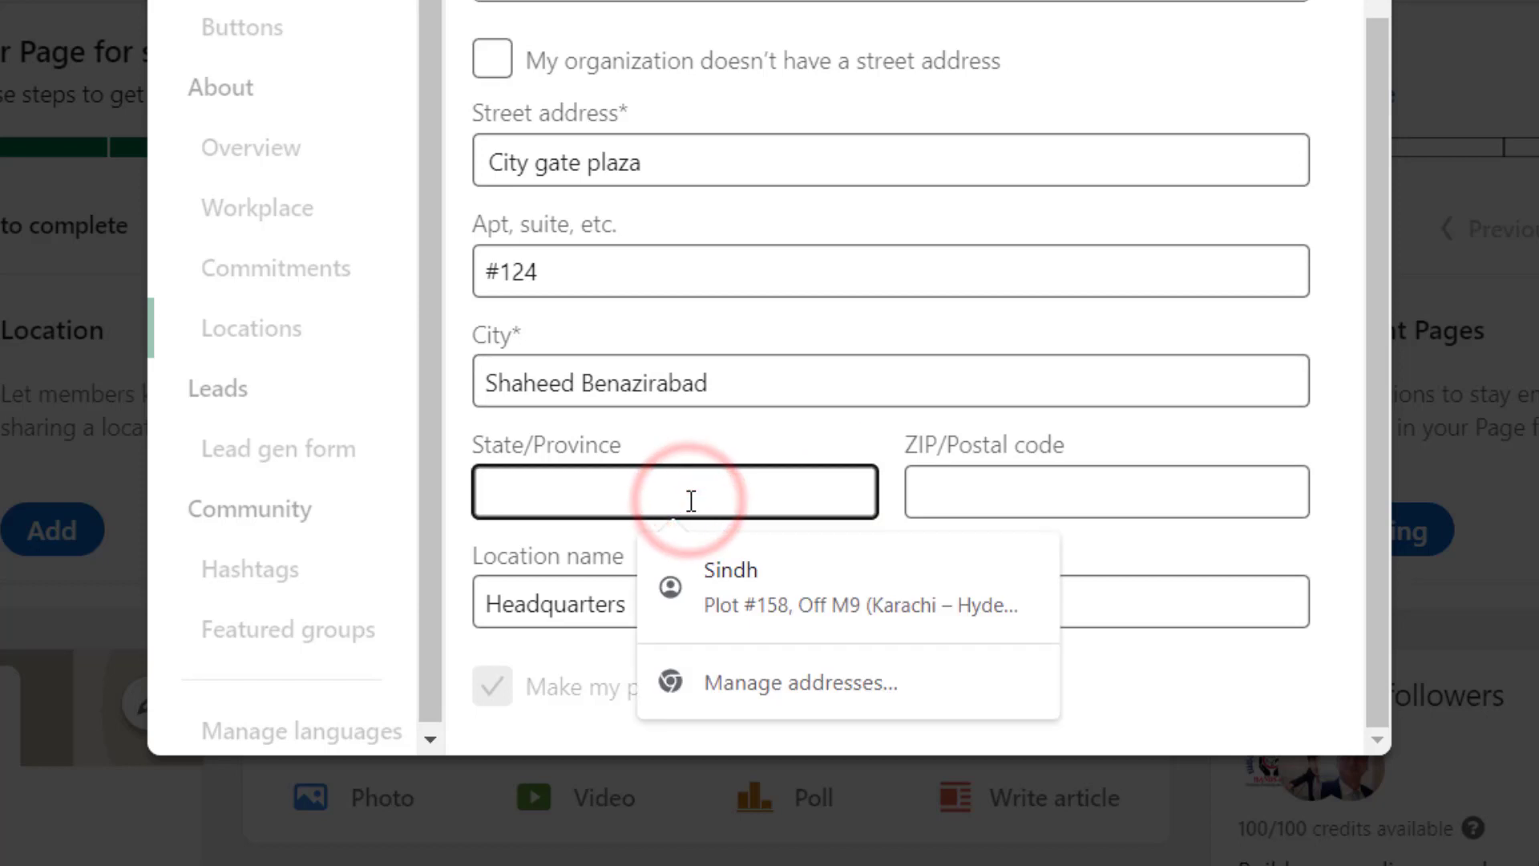
pyautogui.write('Sindh')
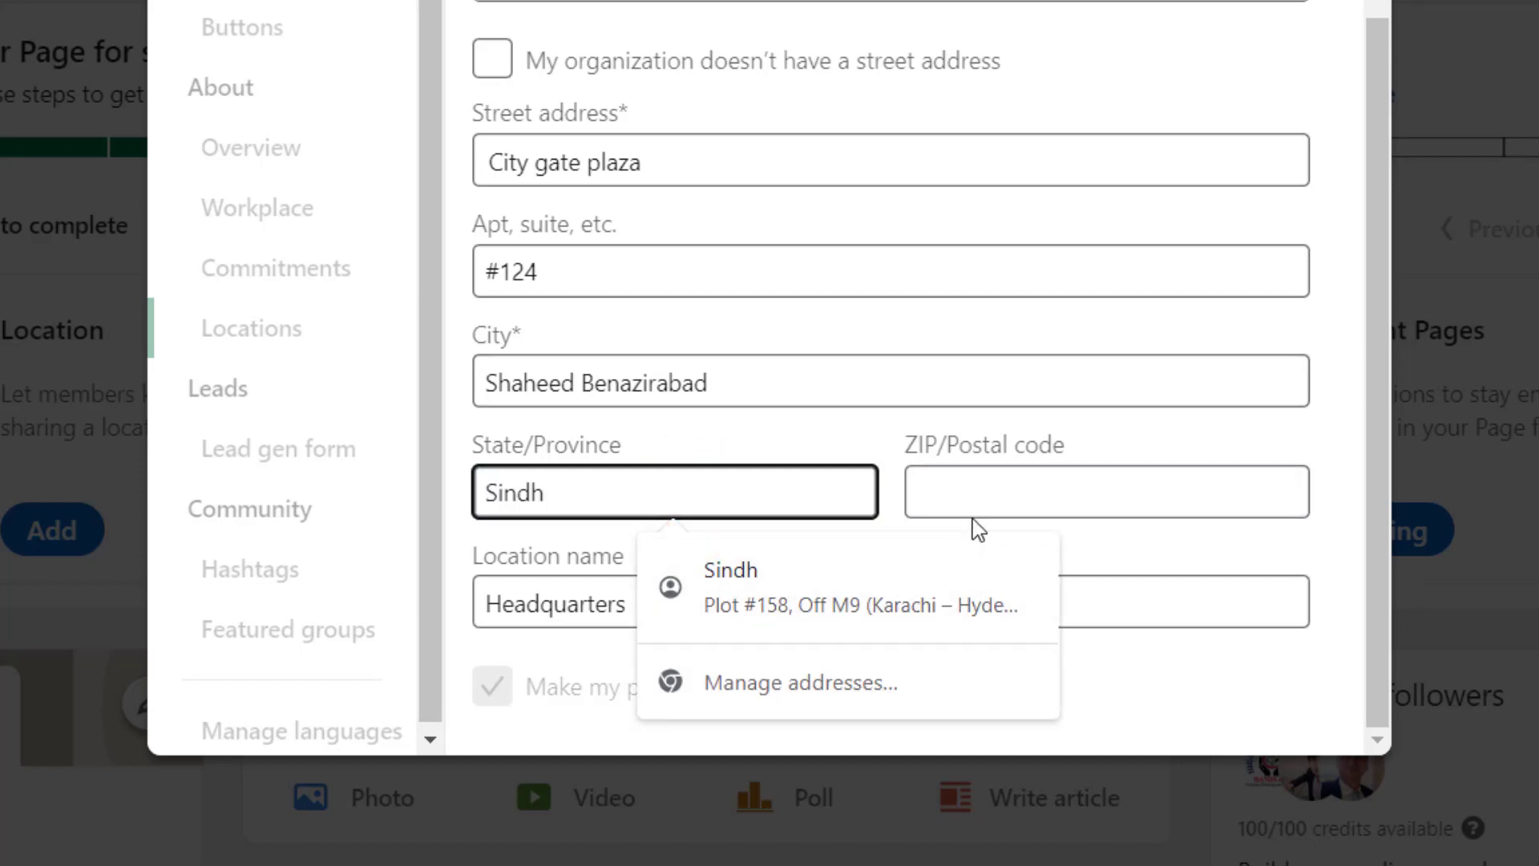
pyautogui.click(996, 493)
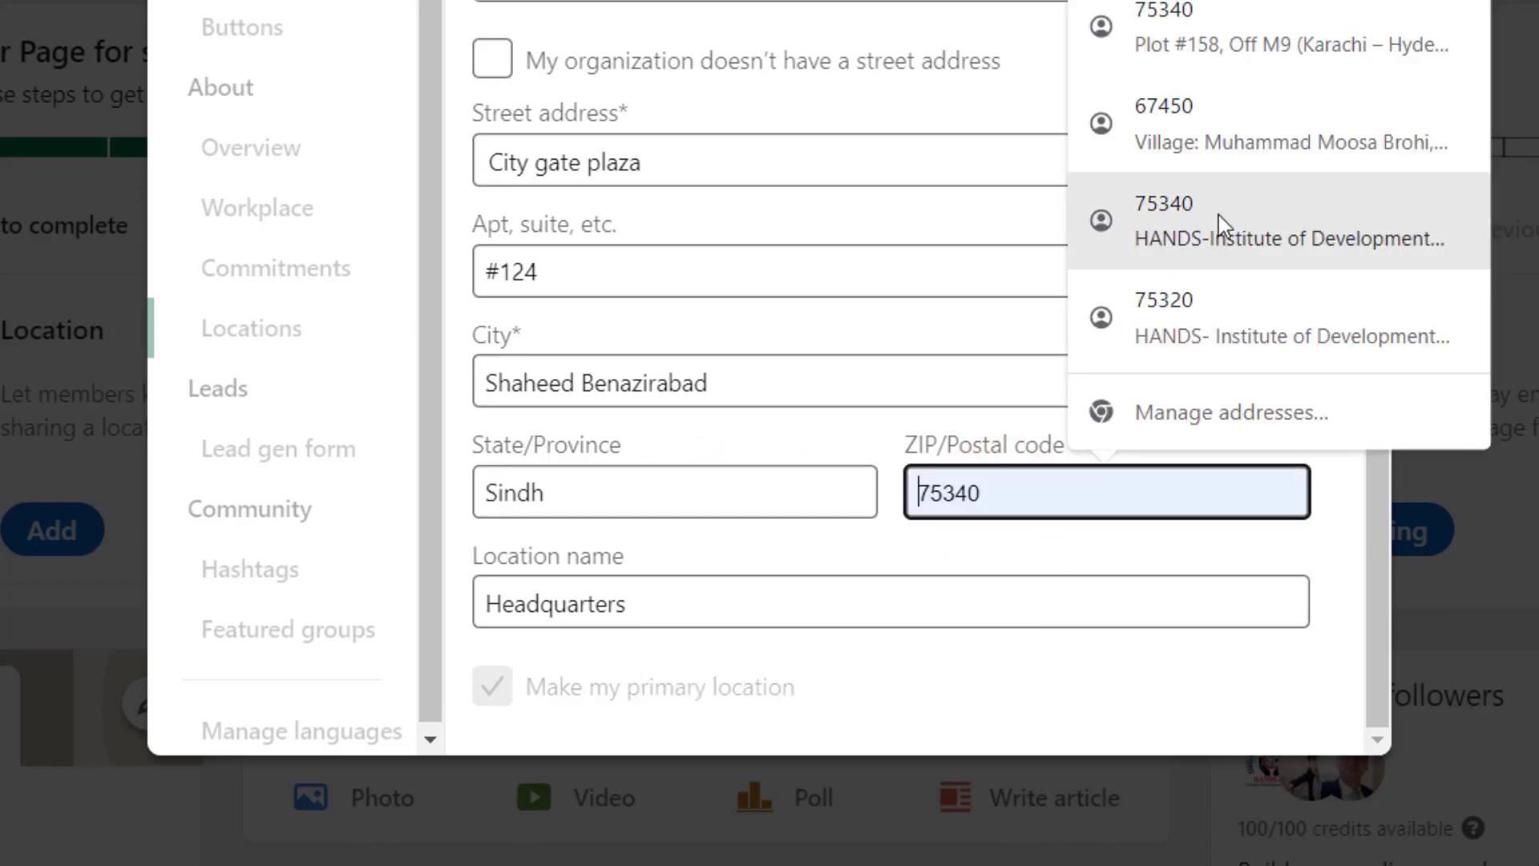
pyautogui.click(1212, 125)
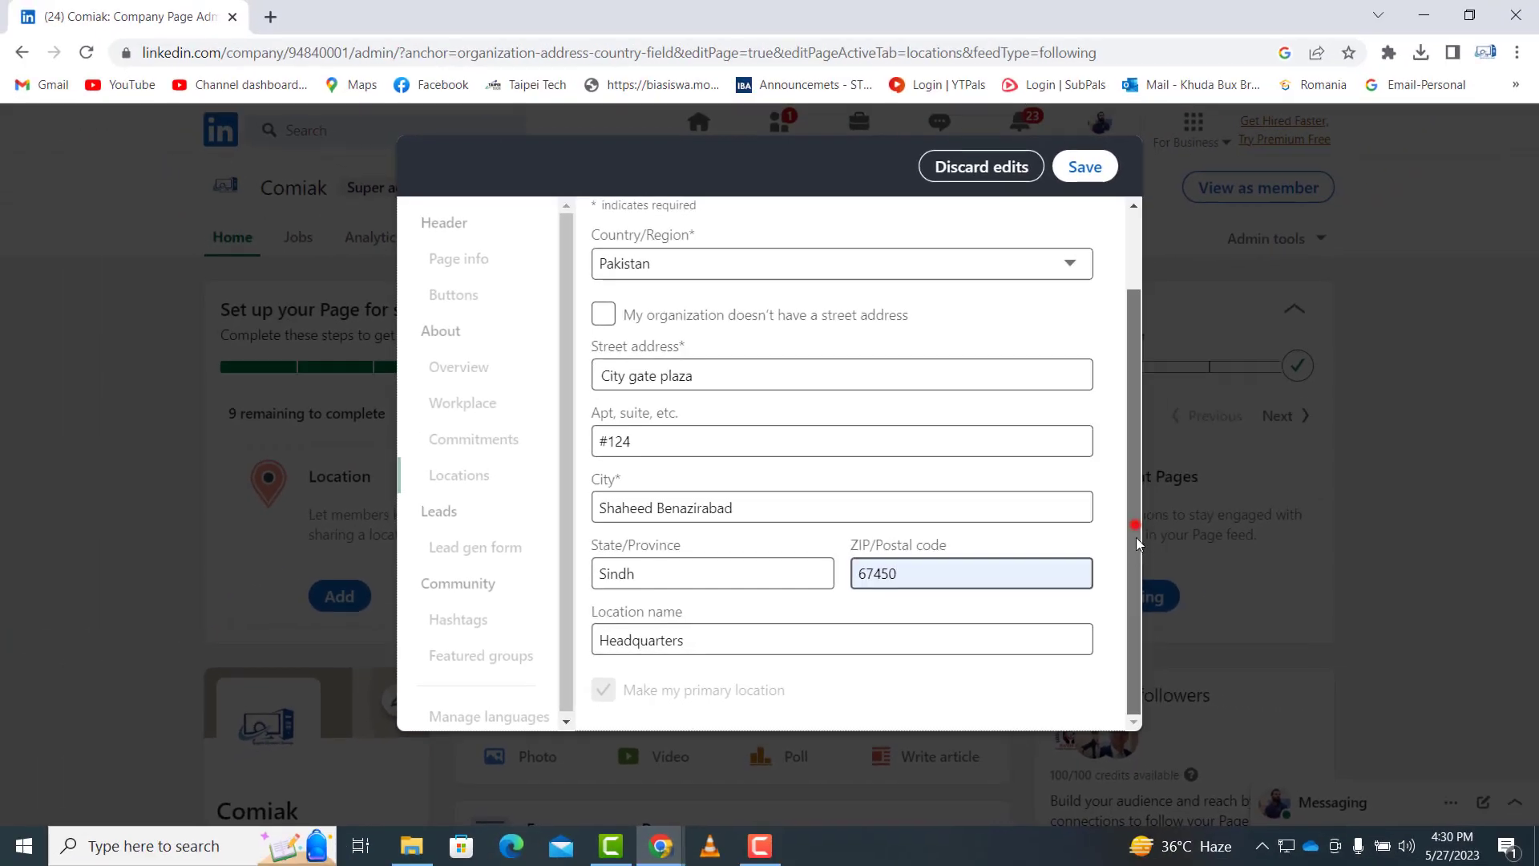
# - Name the location Headquarters and keep the unsaved edits at the discard prompt
pyautogui.click(984, 646)
pyautogui.click(1134, 511)
pyautogui.click(1143, 401)
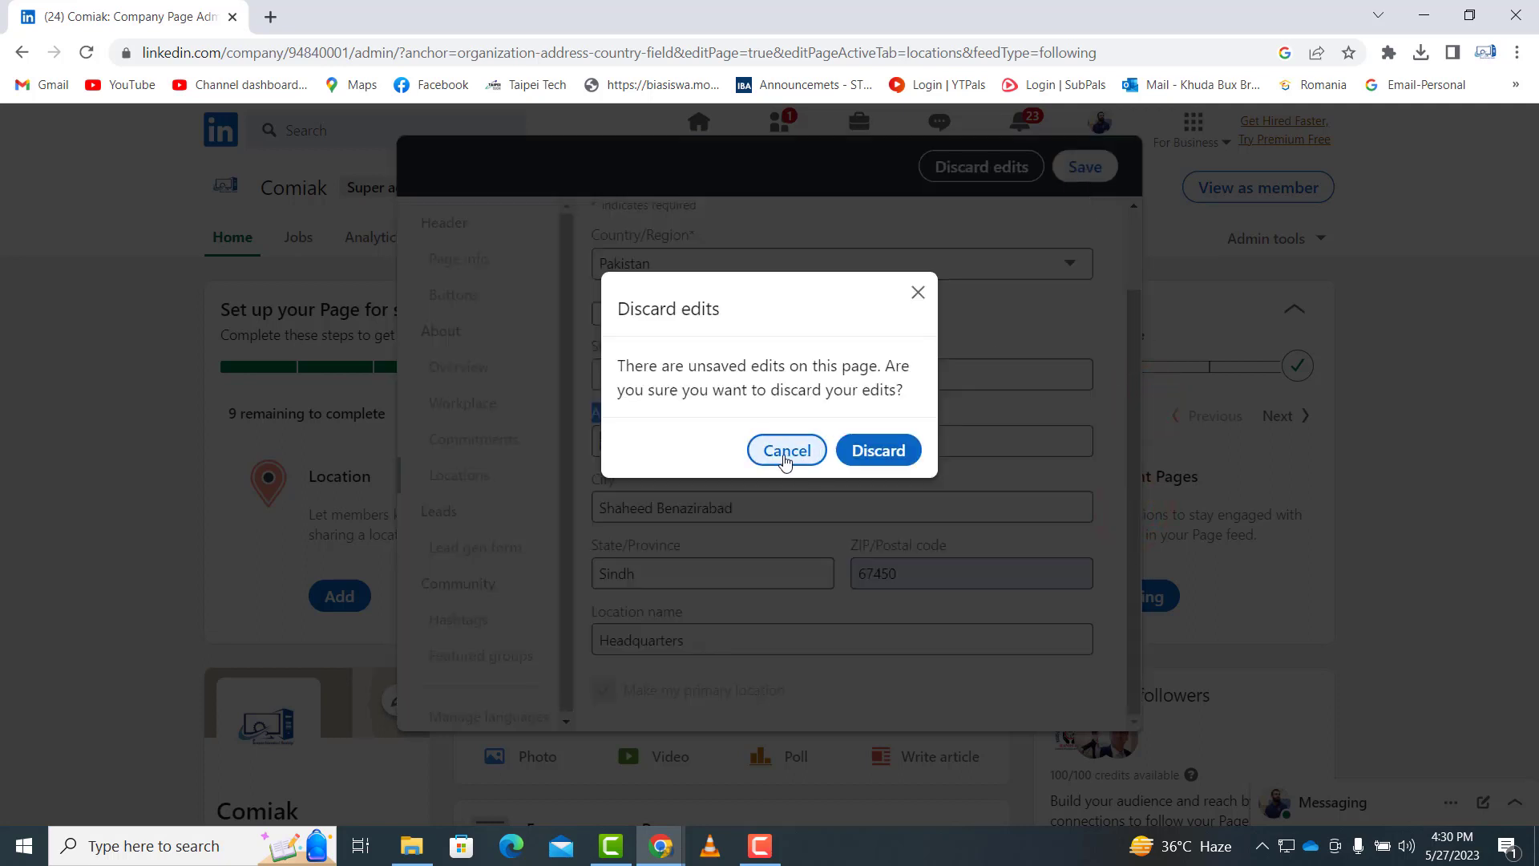
pyautogui.click(784, 451)
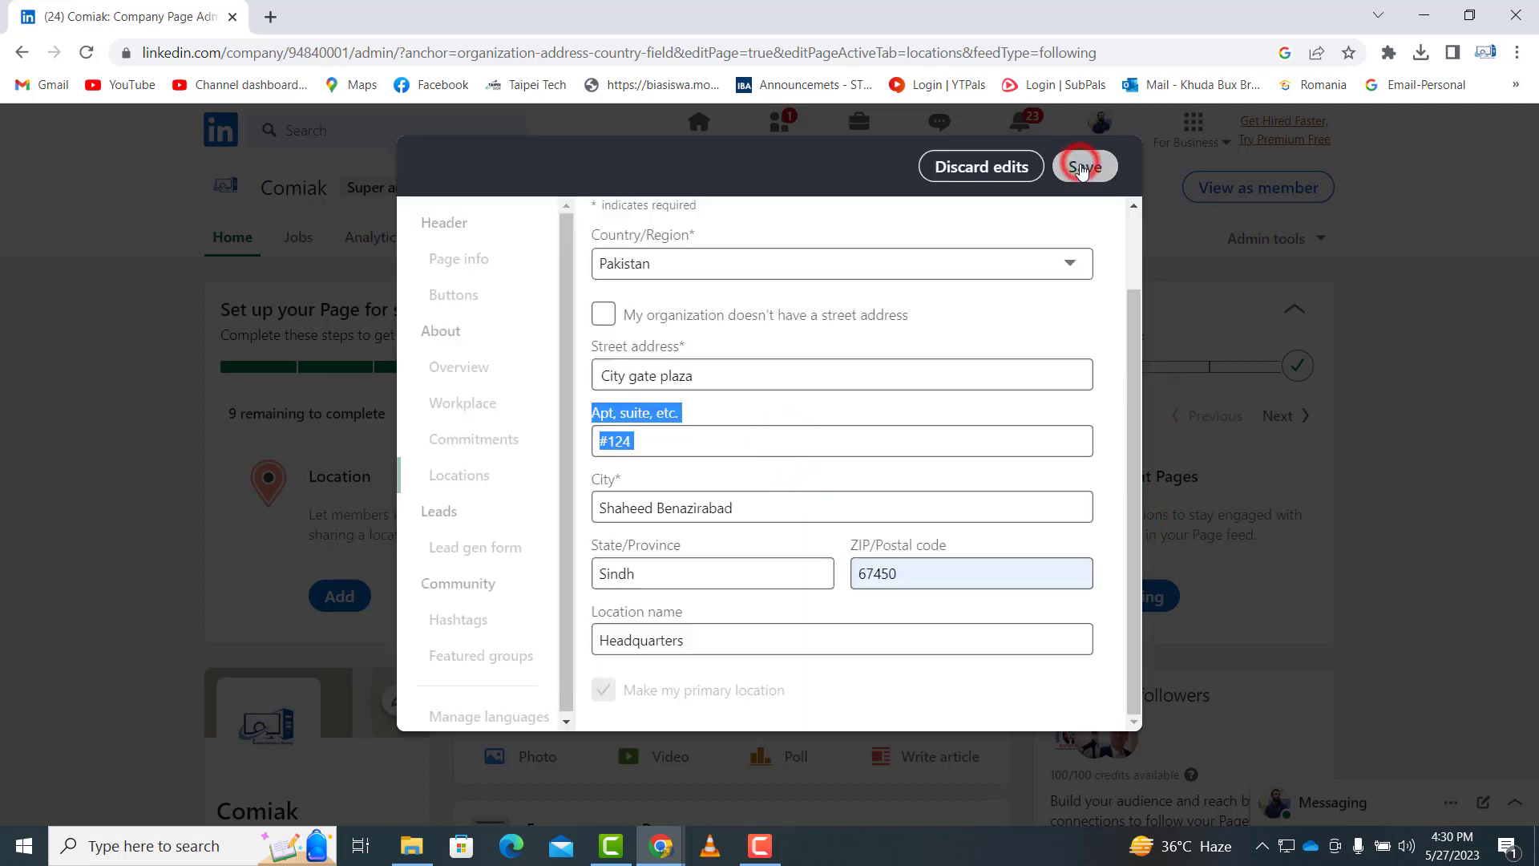
# - Save the Headquarters location as primary and set the page's custom button to 'Contact us'
pyautogui.click(1082, 167)
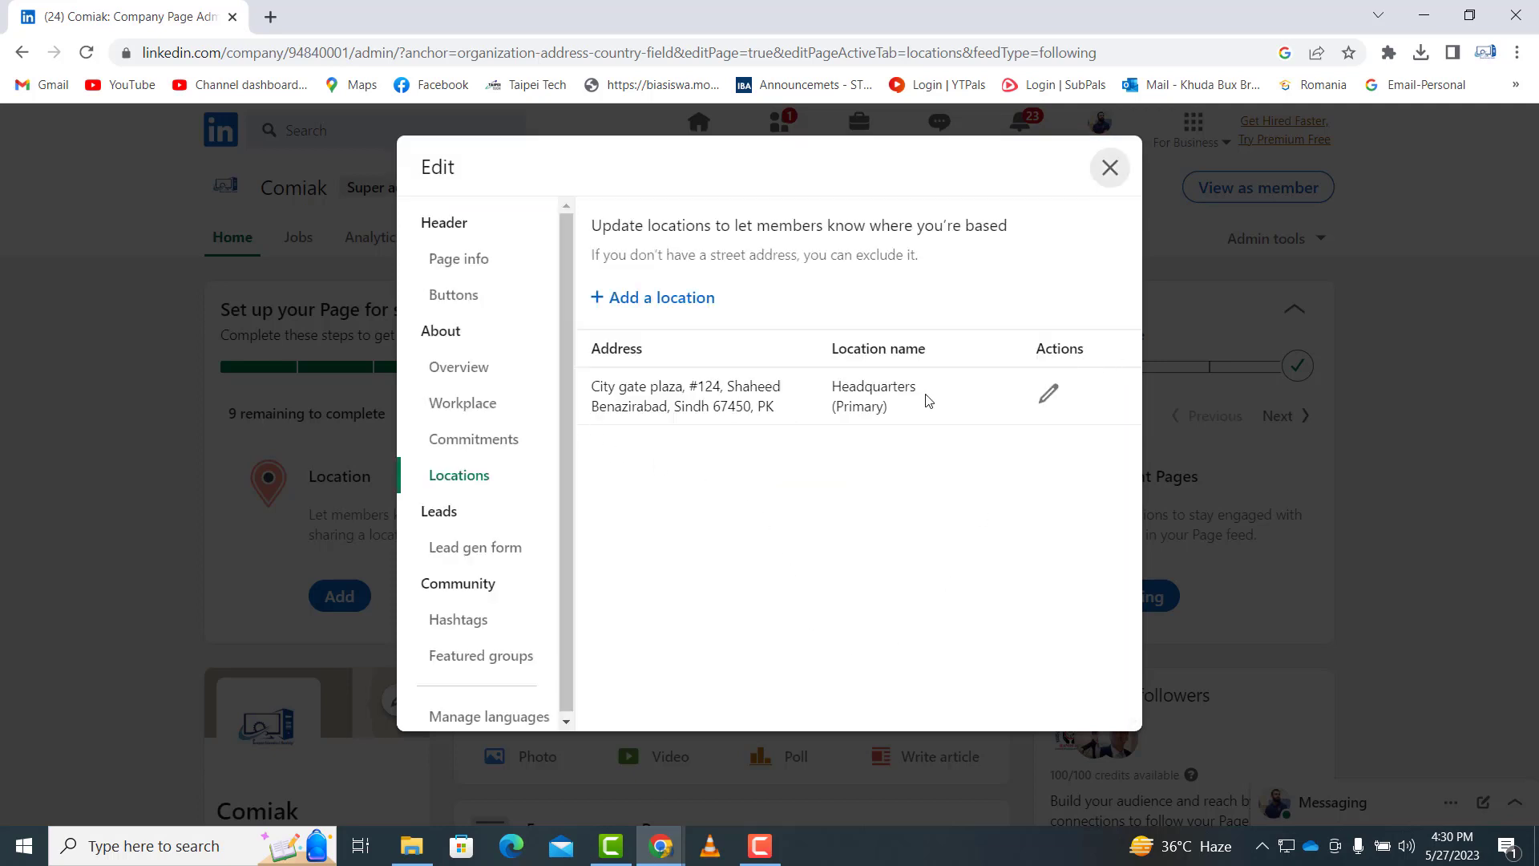
pyautogui.click(460, 298)
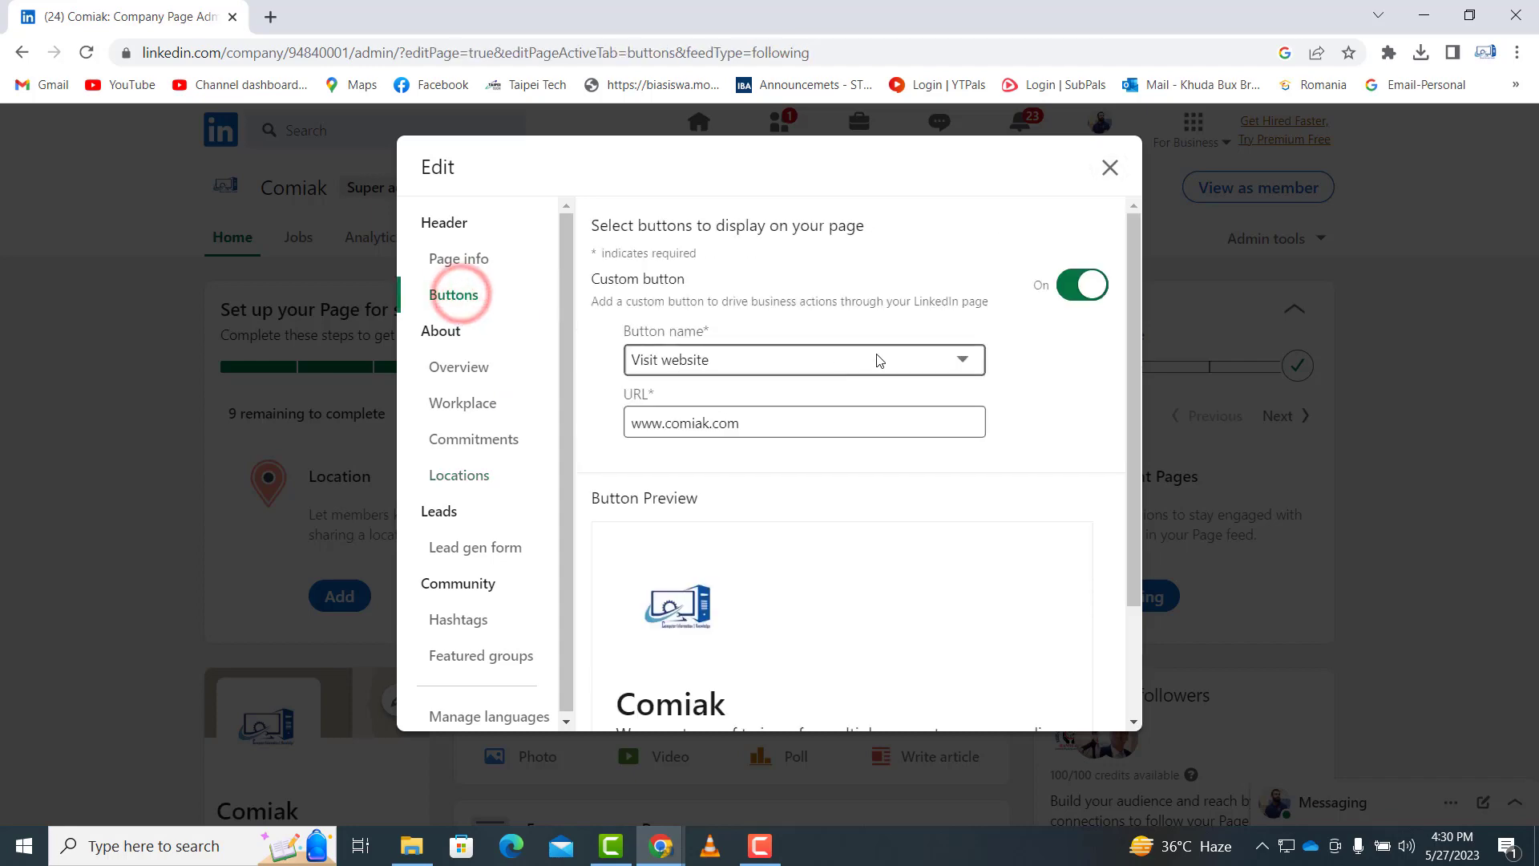
pyautogui.click(687, 375)
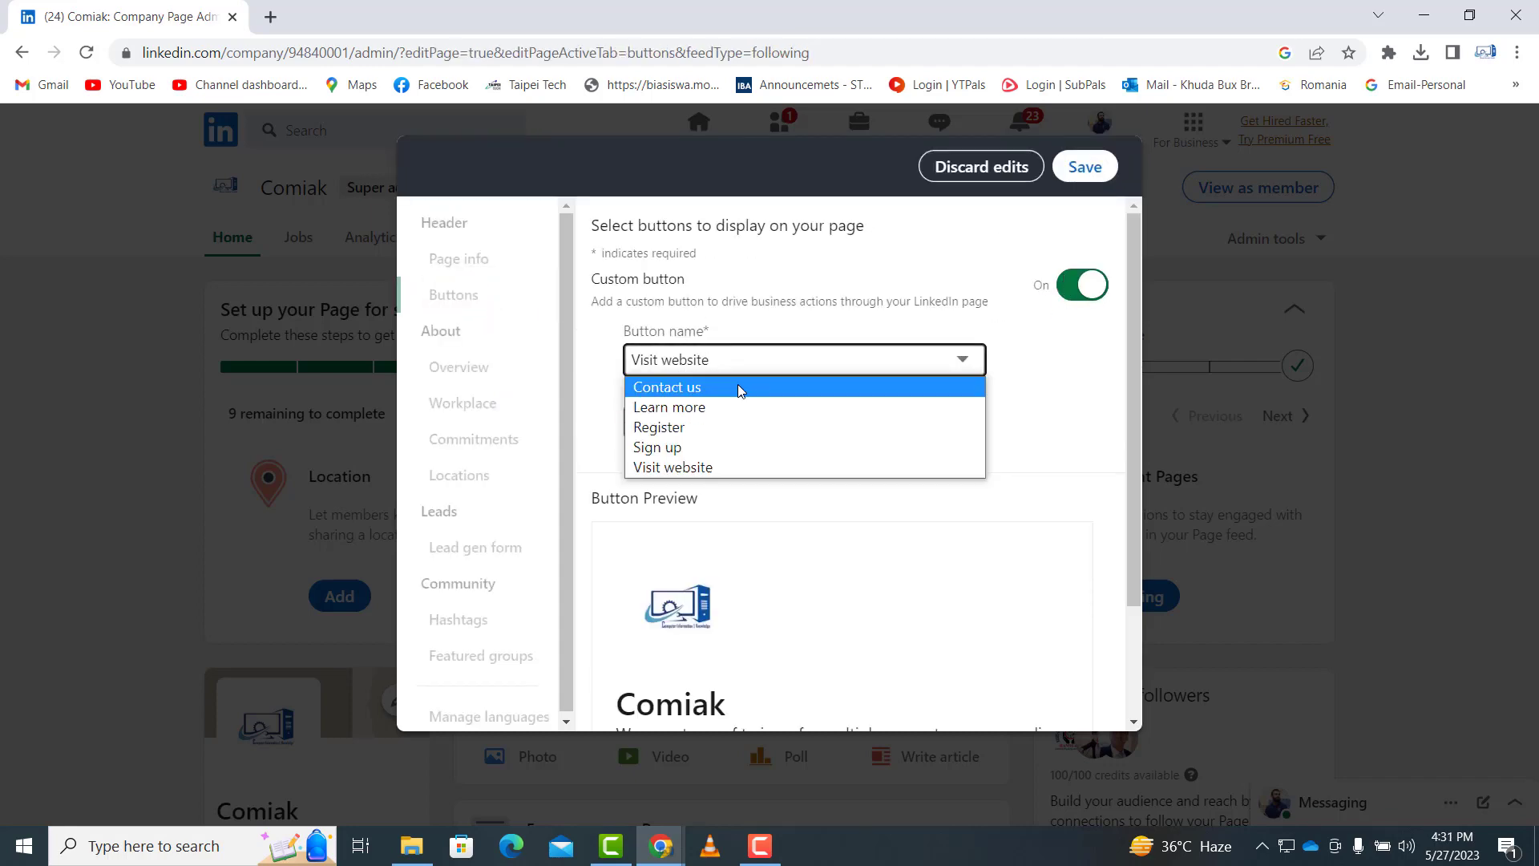
pyautogui.click(725, 386)
pyautogui.scroll(-2, 889, 392)
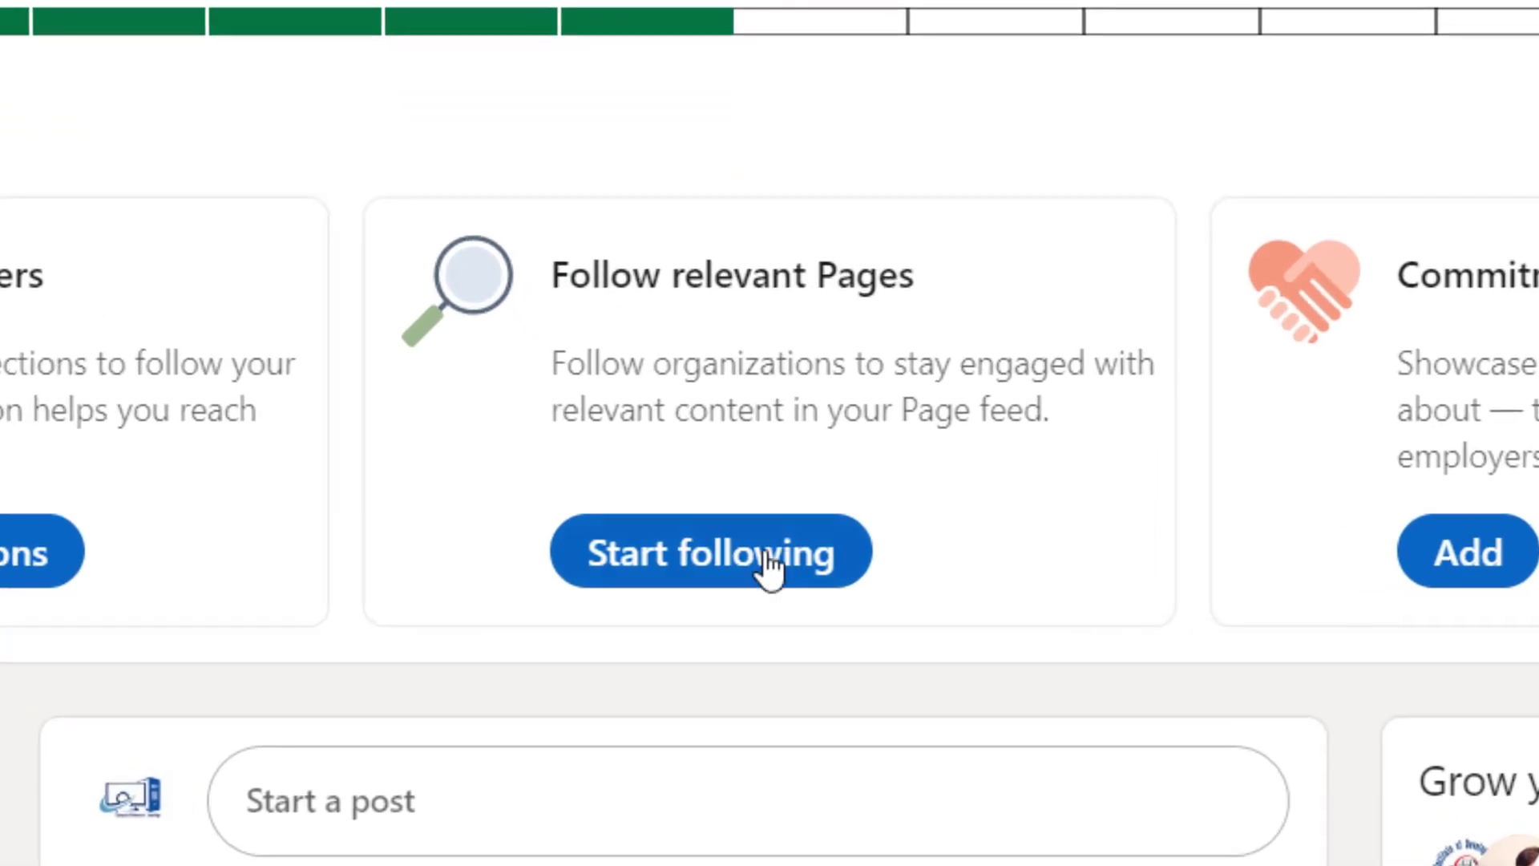
# - Follow College of Nursing HANDS-IDS Karachi and HANDS Institute of Development Studies
pyautogui.click(726, 570)
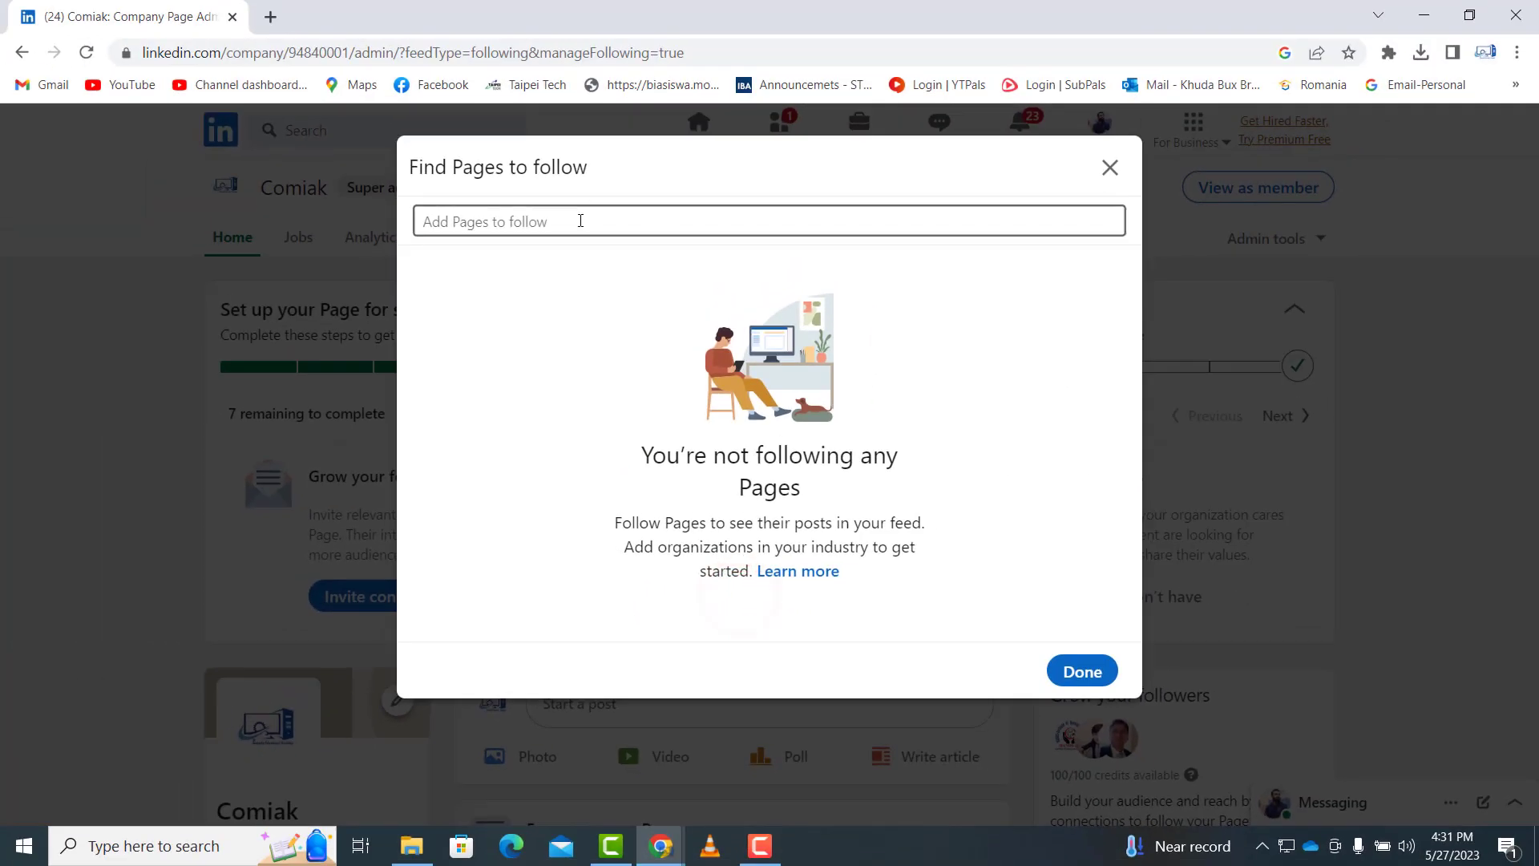
pyautogui.click(580, 222)
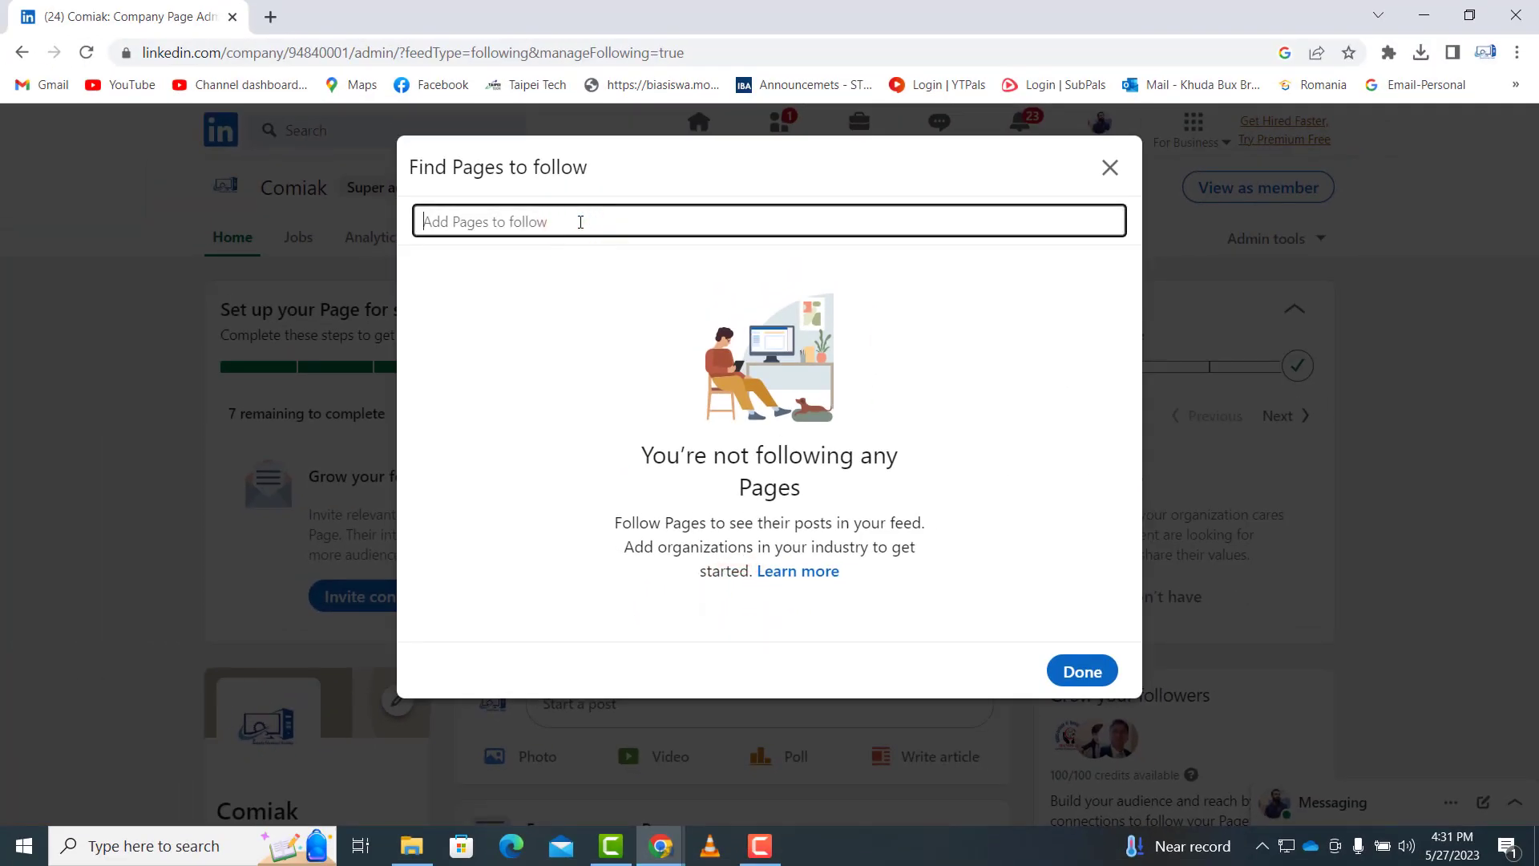
pyautogui.write('hands ids')
pyautogui.click(613, 257)
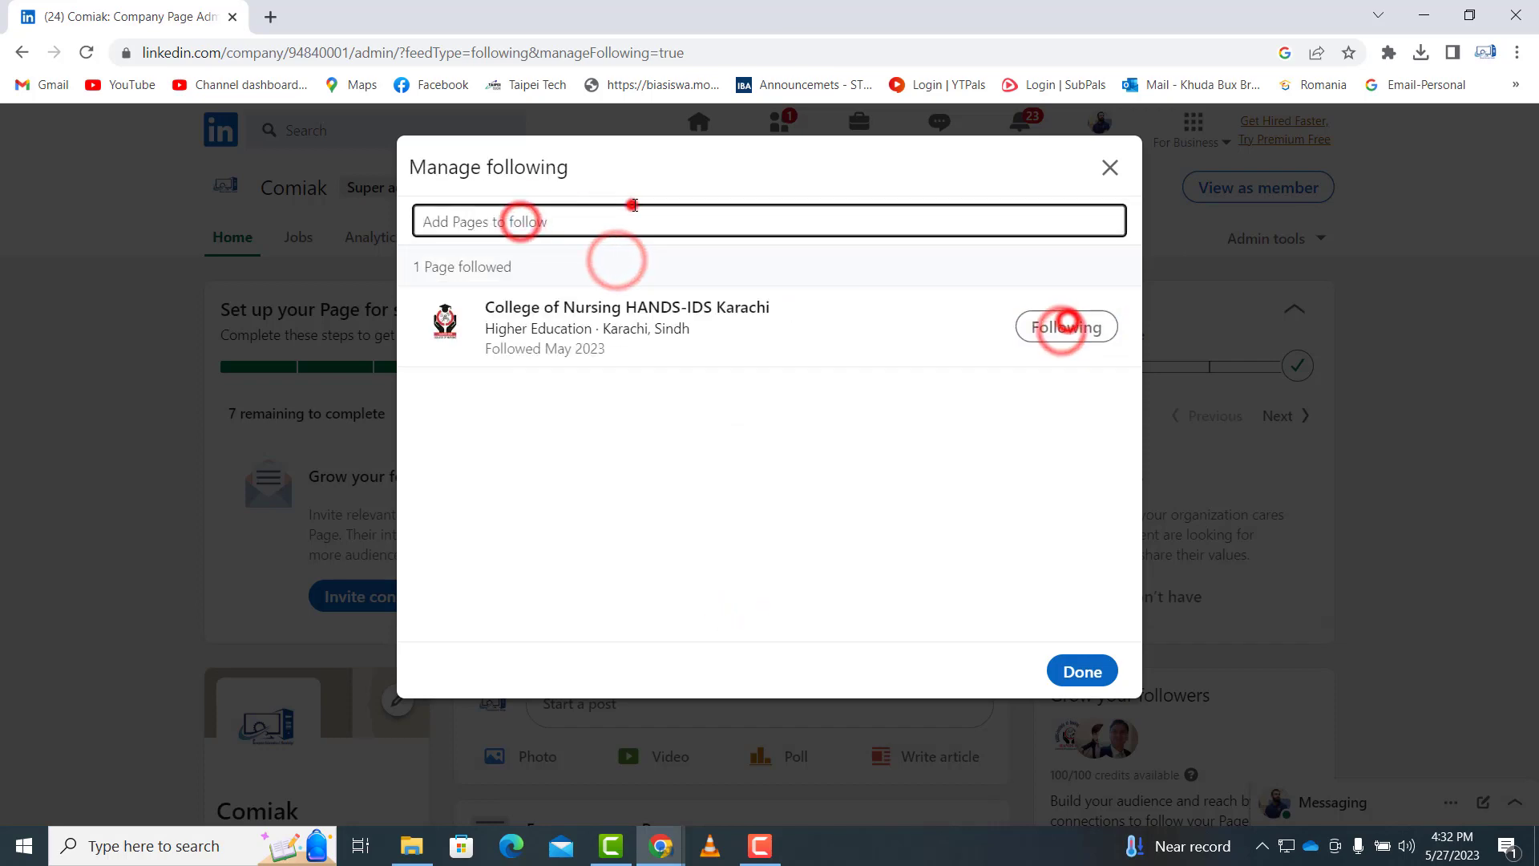
pyautogui.write('hands ins')
pyautogui.click(725, 272)
# - Also follow the Elon Musk, YouTube and Meta Pages, then finish with Done
pyautogui.click(522, 220)
pyautogui.write('elon m')
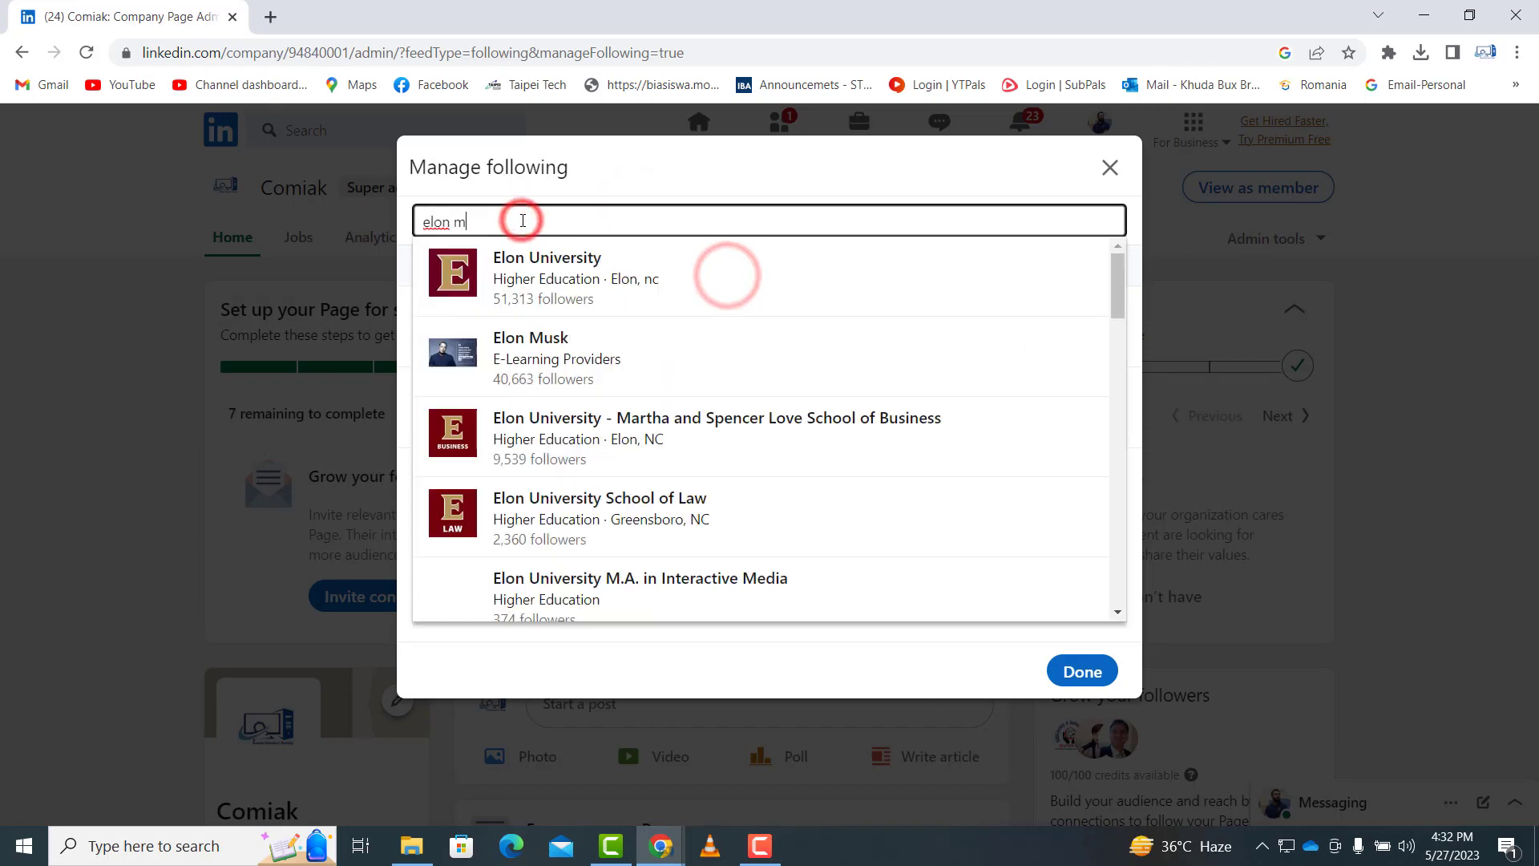
pyautogui.write('usk')
pyautogui.click(763, 278)
pyautogui.click(557, 218)
pyautogui.write('youtube')
pyautogui.click(542, 266)
pyautogui.click(544, 217)
pyautogui.write('facebook')
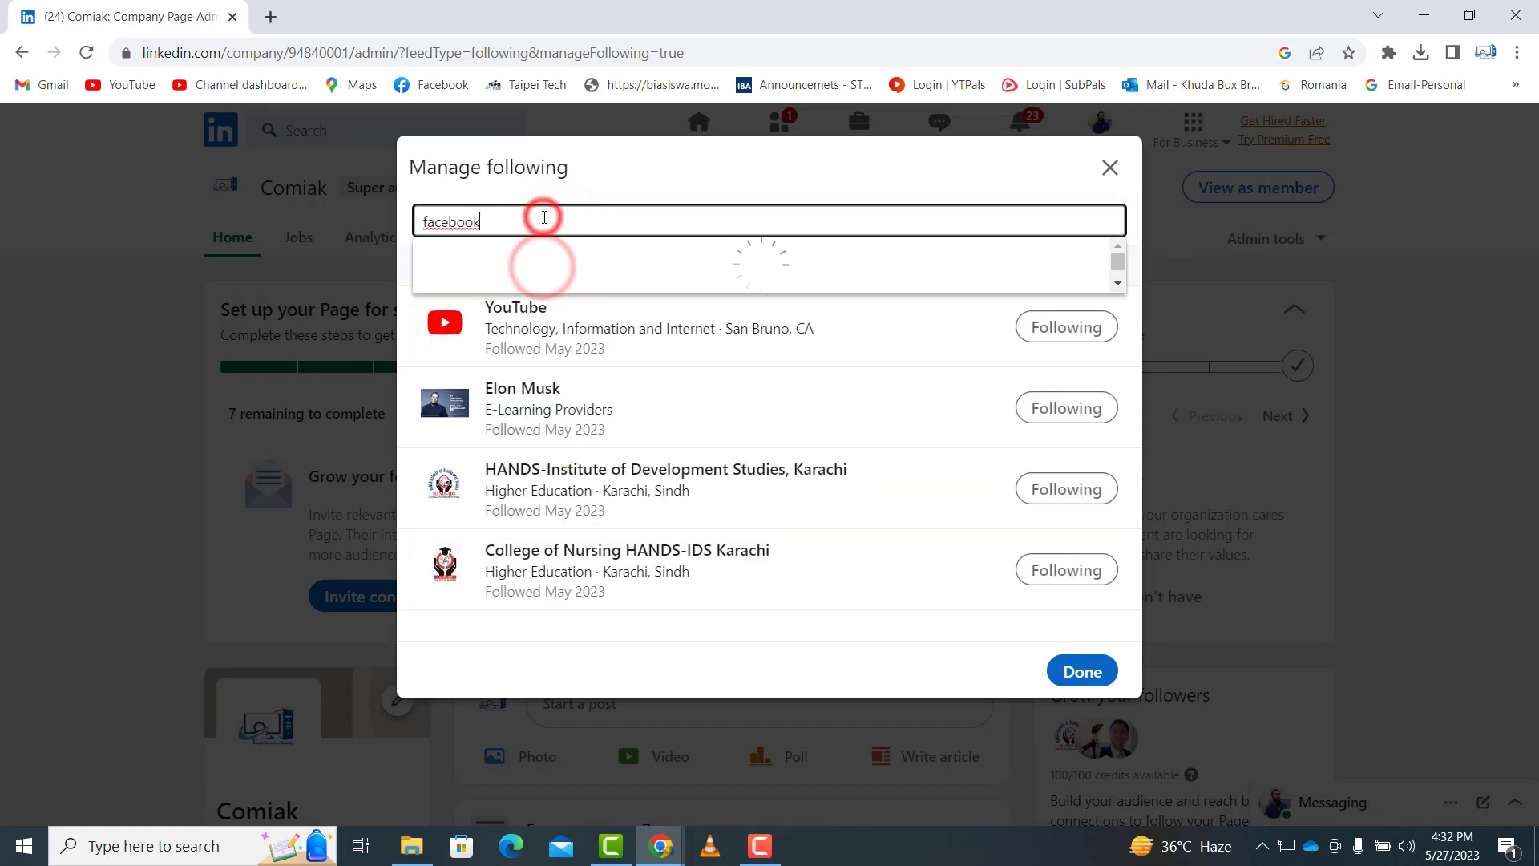
pyautogui.click(544, 266)
pyautogui.moveTo(1133, 553); pyautogui.dragTo(1133, 597)
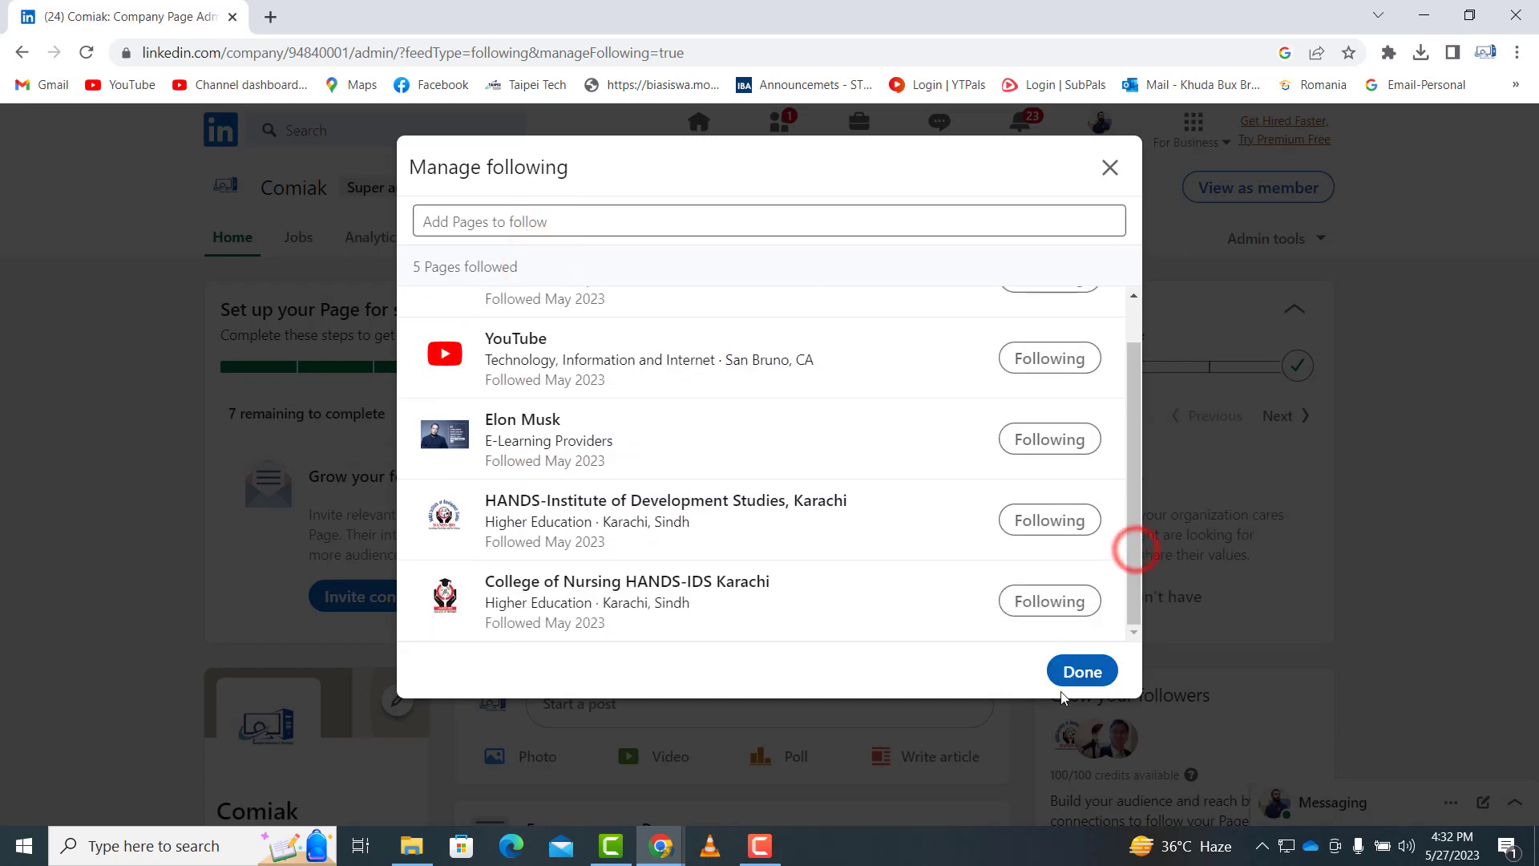
pyautogui.click(1070, 674)
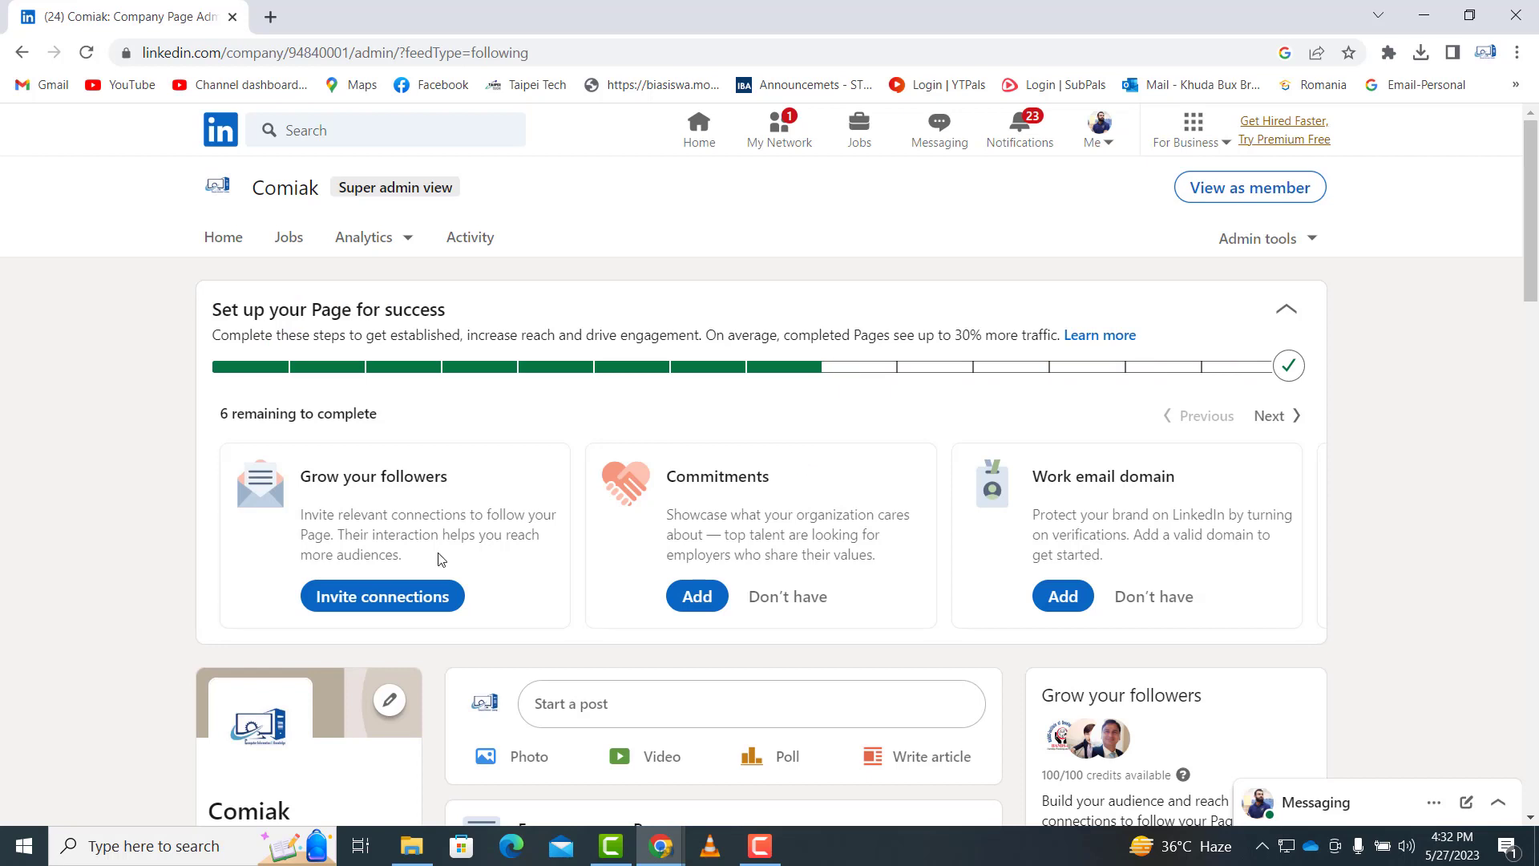
# - Select 23 connections, including HANDS Institute of Development Studies, to invite, and skip the post suggestion
pyautogui.click(377, 594)
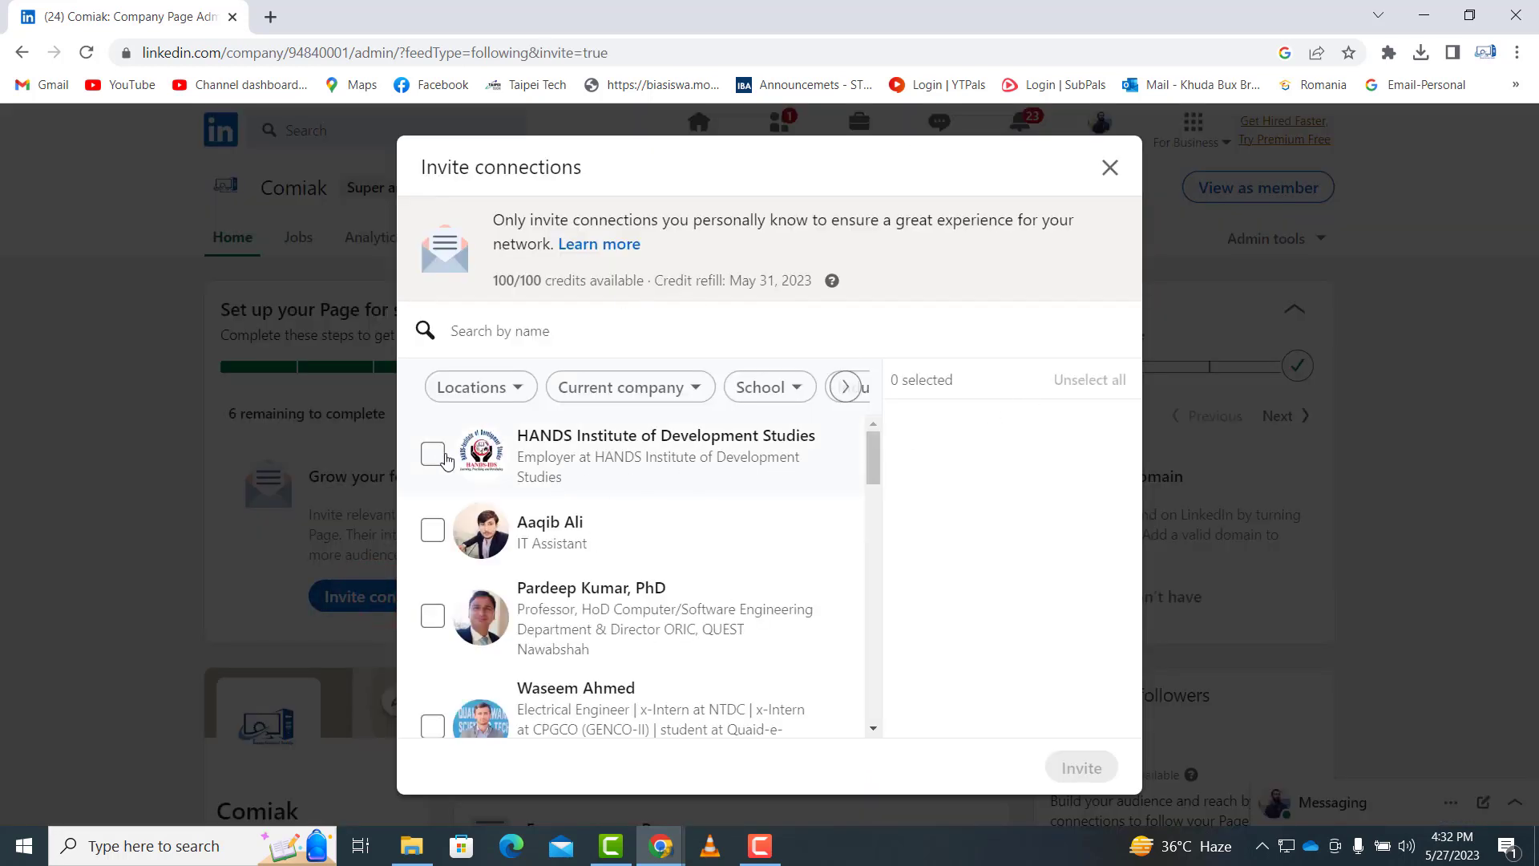
pyautogui.click(433, 453)
pyautogui.click(433, 529)
pyautogui.click(432, 615)
pyautogui.scroll(-3, 641, 553)
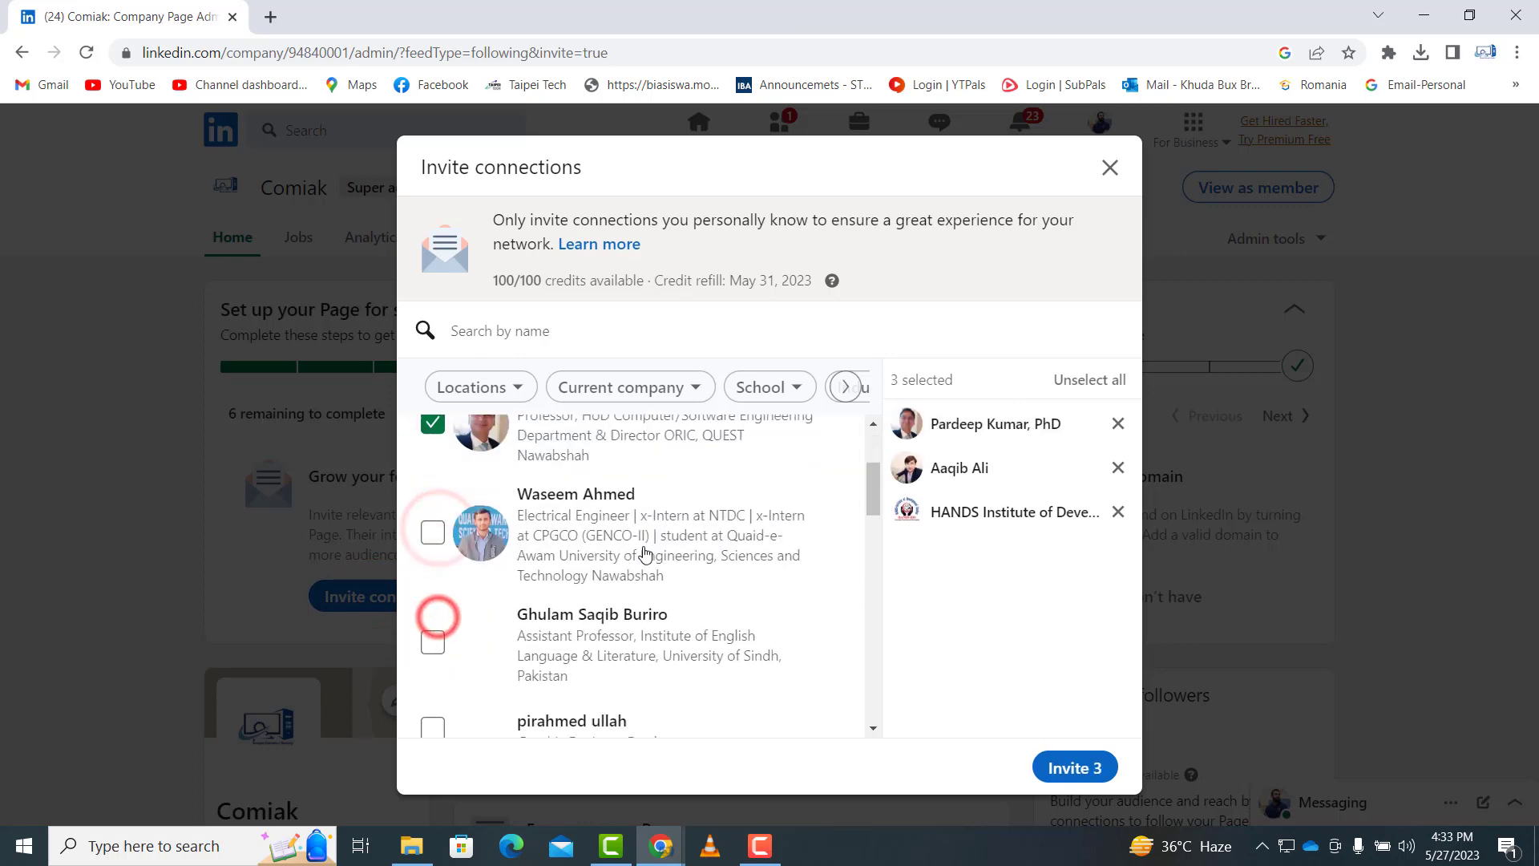
pyautogui.scroll(2, 516, 511)
pyautogui.click(436, 531)
pyautogui.click(433, 624)
pyautogui.click(428, 603)
pyautogui.click(433, 695)
pyautogui.click(436, 570)
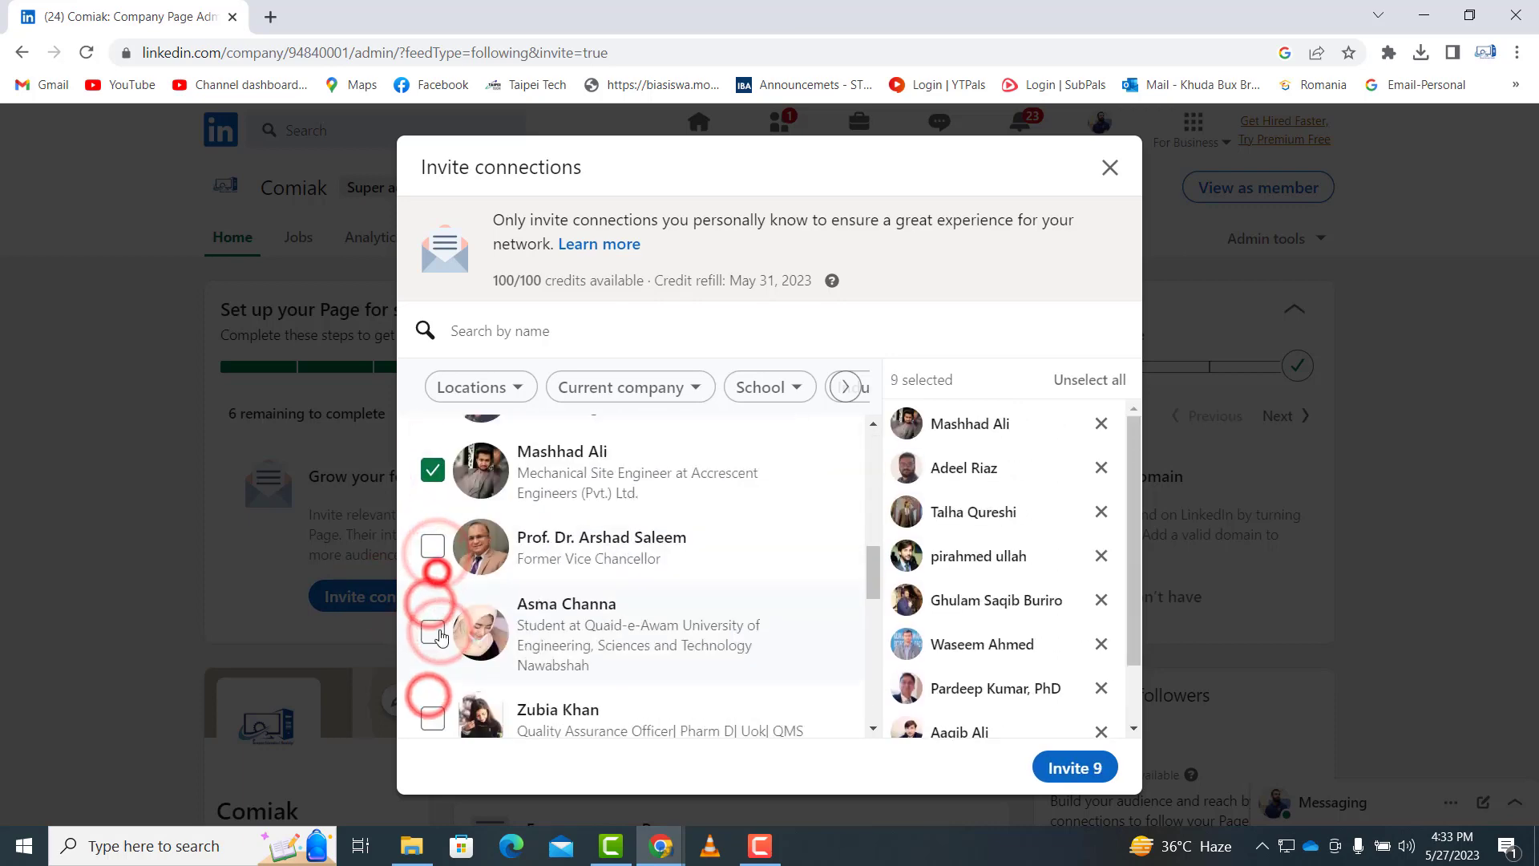
pyautogui.click(429, 636)
pyautogui.click(436, 516)
pyautogui.click(424, 594)
pyautogui.click(433, 671)
pyautogui.scroll(-4, 433, 641)
pyautogui.click(435, 442)
pyautogui.click(429, 521)
pyautogui.click(430, 598)
pyautogui.click(435, 690)
pyautogui.scroll(-3, 433, 682)
pyautogui.click(427, 529)
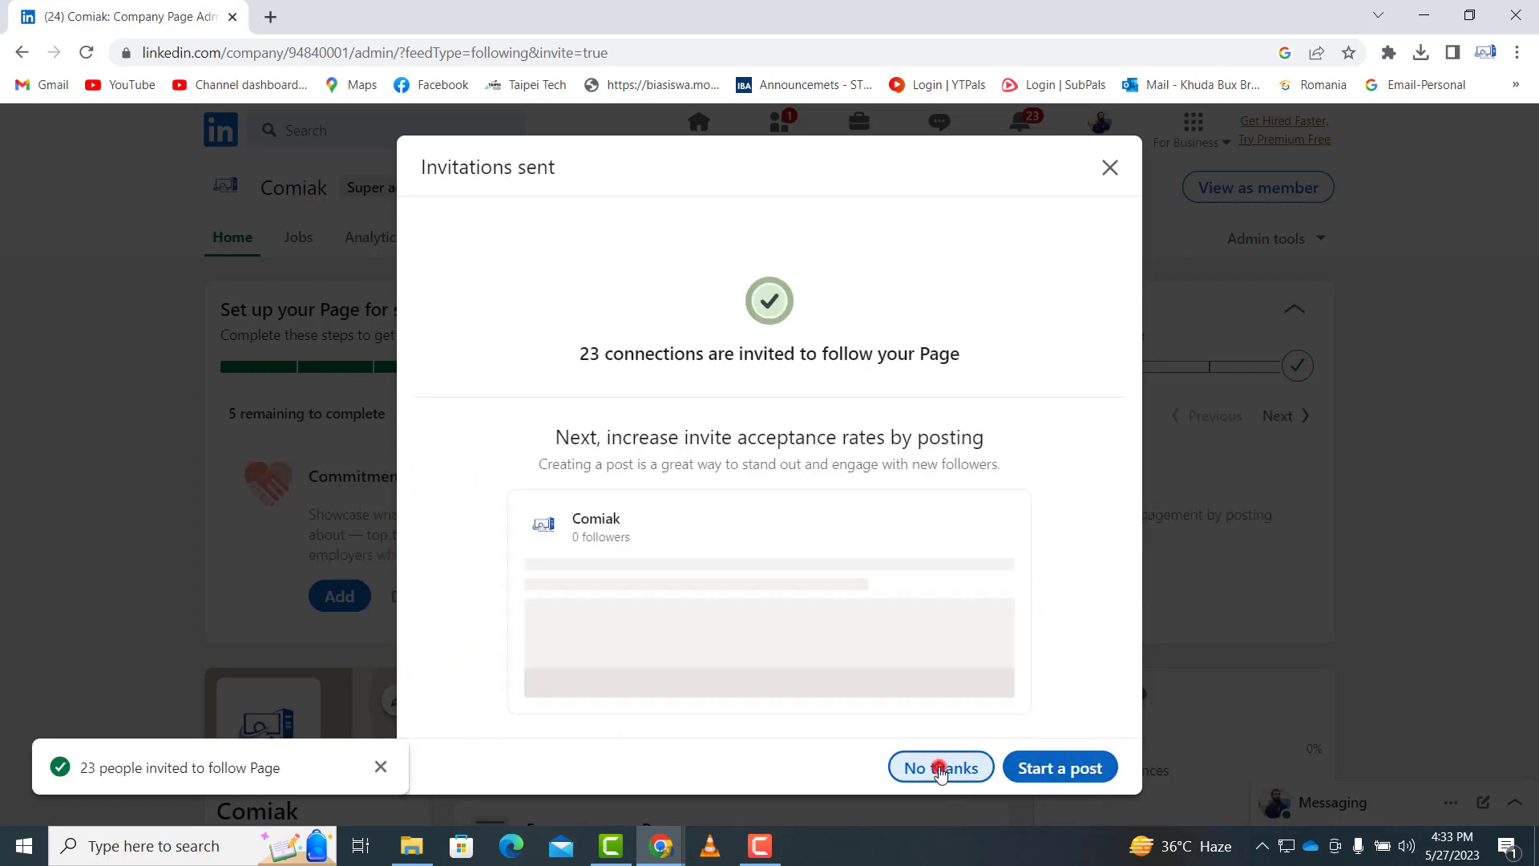
pyautogui.click(940, 770)
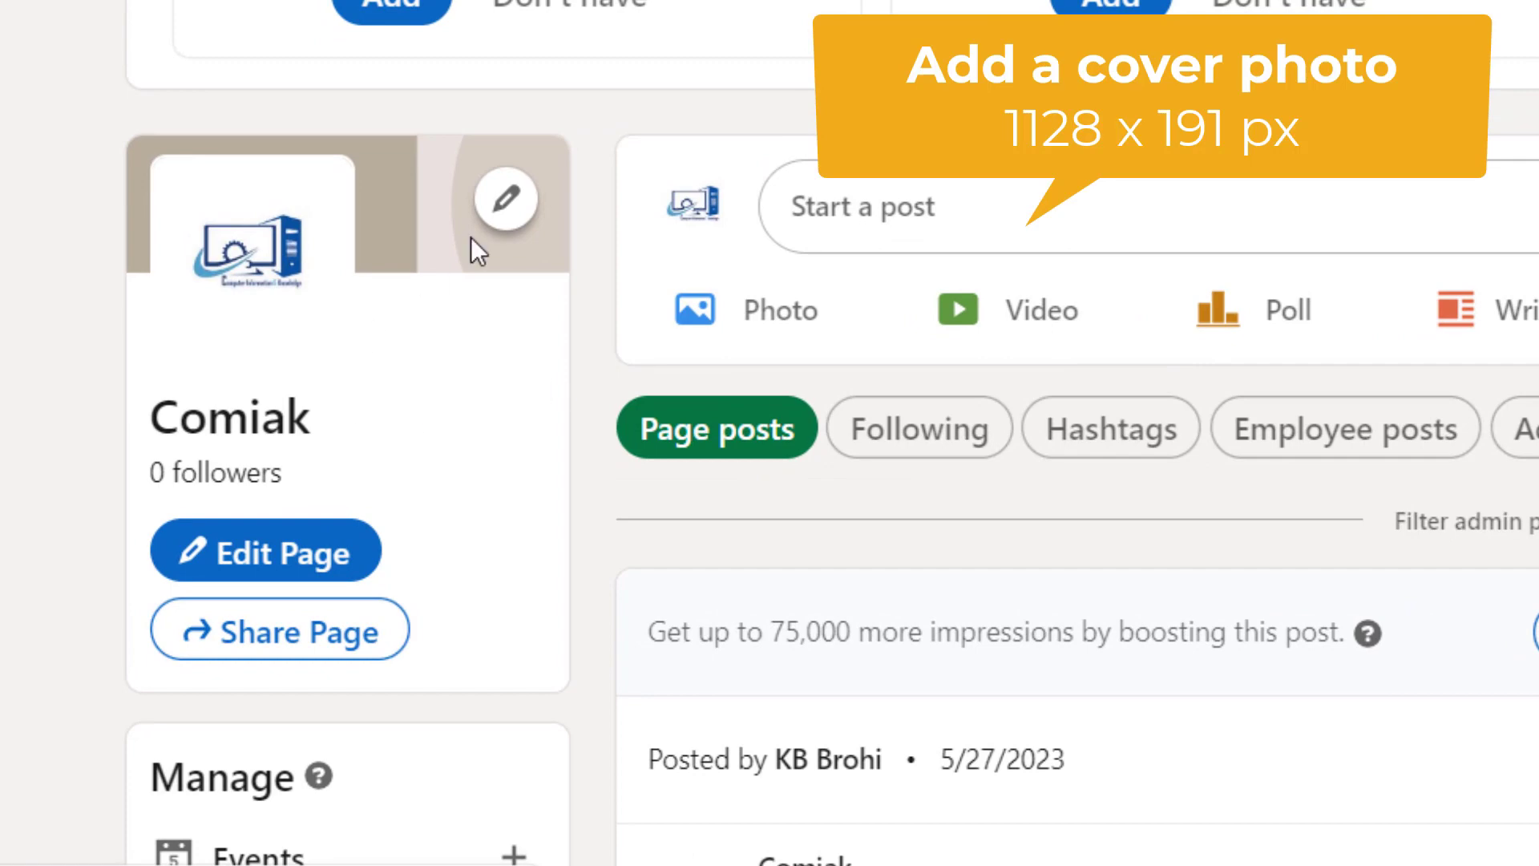
# - Upload cover.jpg, the laptop-and-coffee photo, as the page's cover image and apply it
pyautogui.click(505, 198)
pyautogui.click(665, 365)
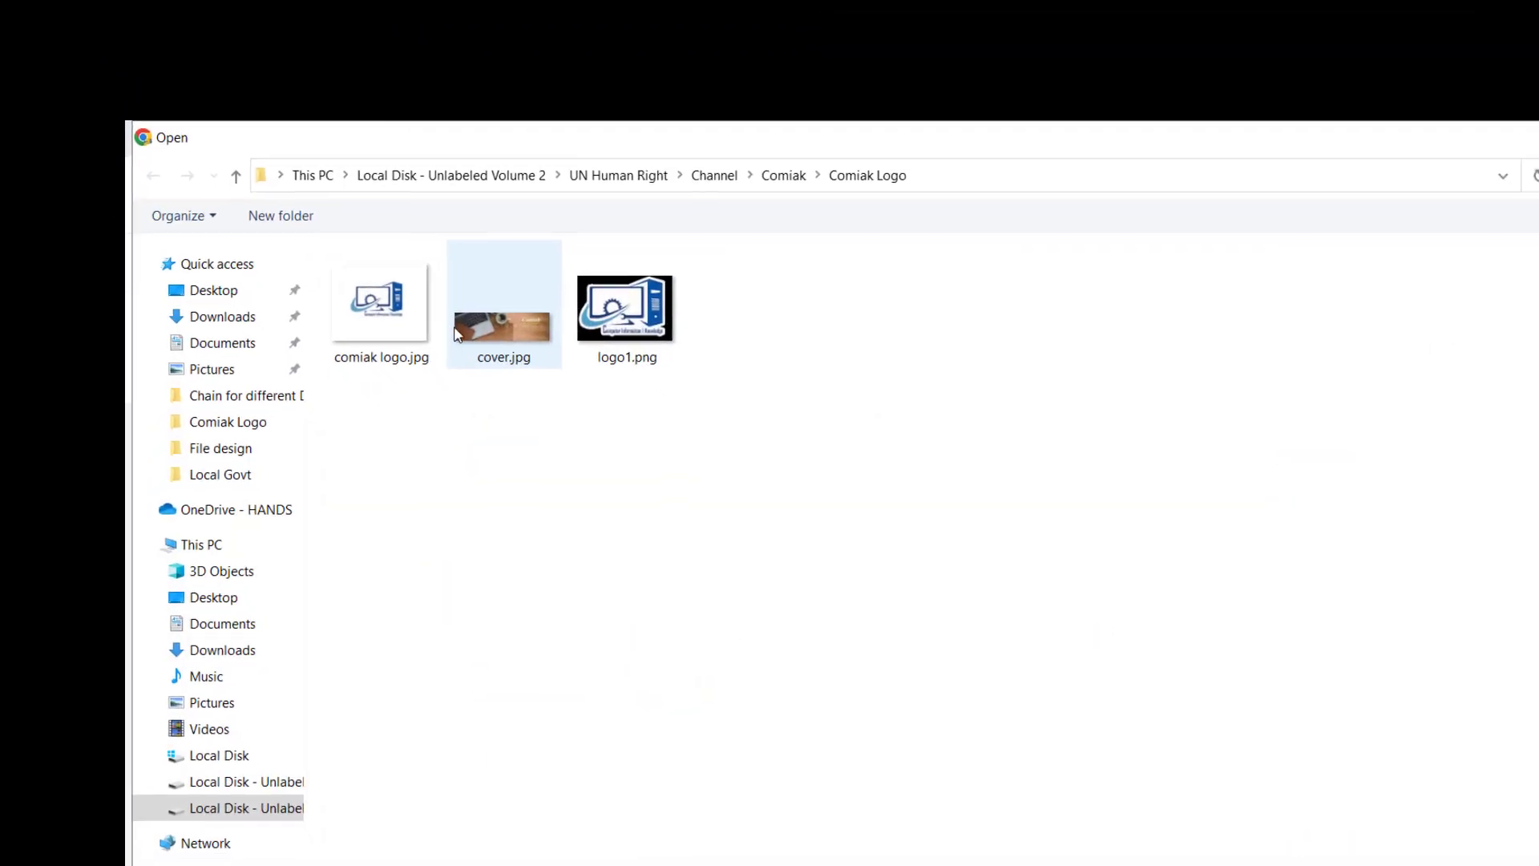
pyautogui.click(497, 331)
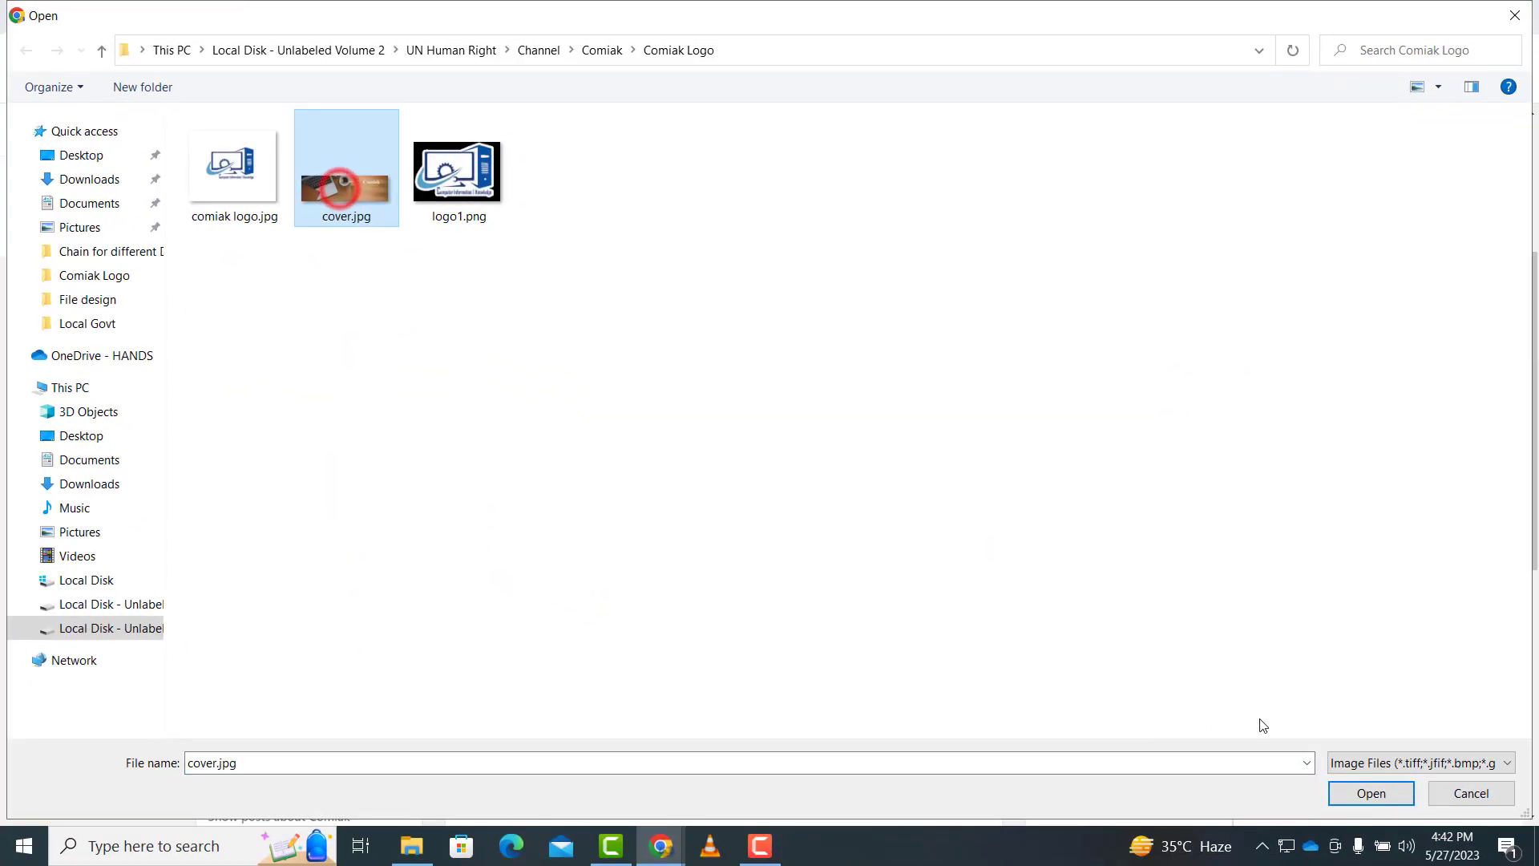
pyautogui.click(1353, 795)
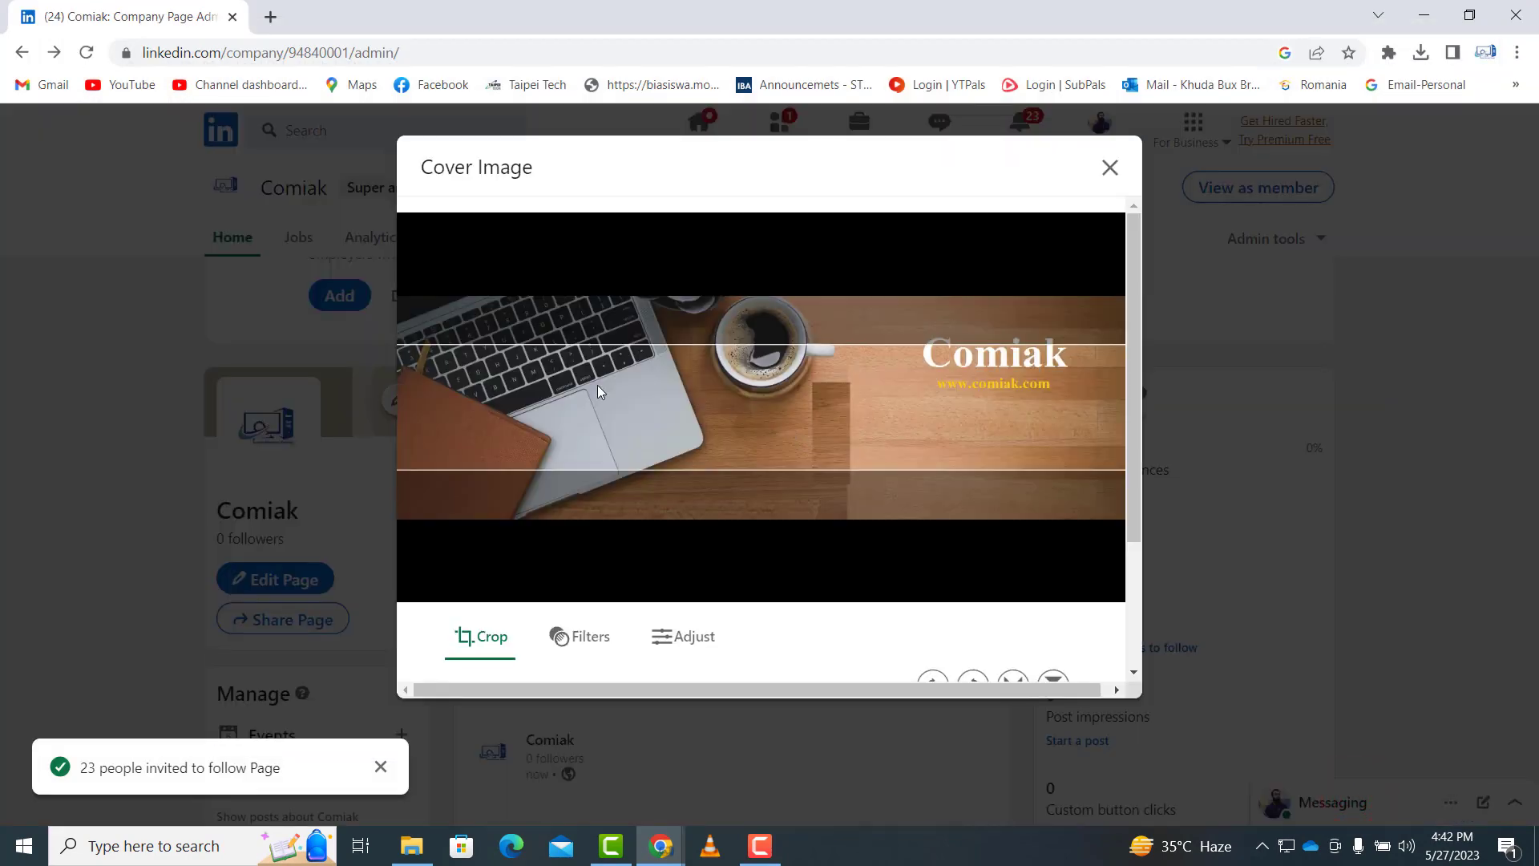
pyautogui.click(613, 639)
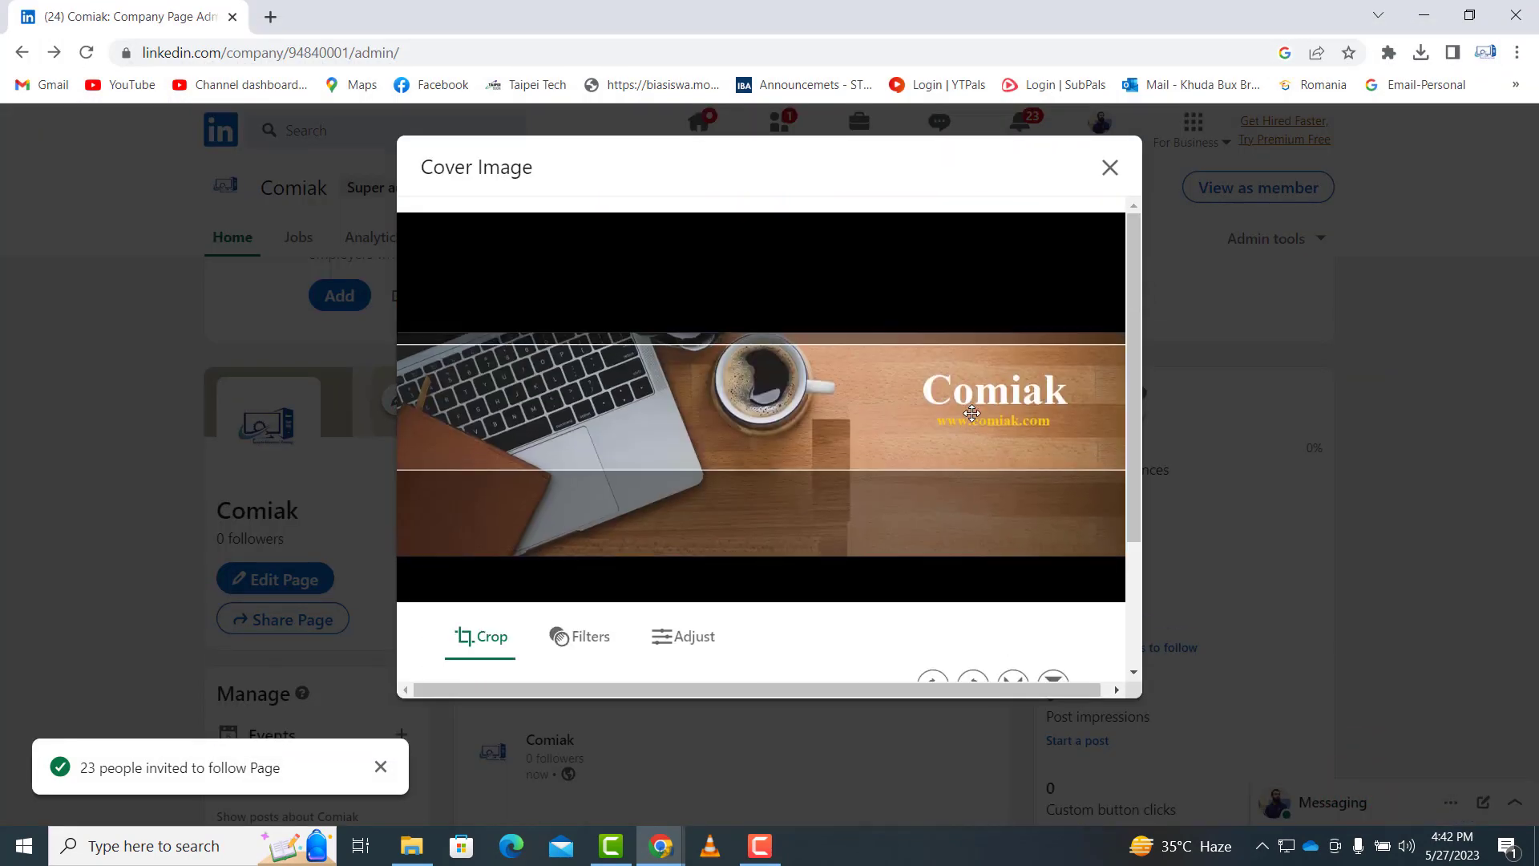
pyautogui.scroll(-2, 1116, 629)
pyautogui.click(1037, 638)
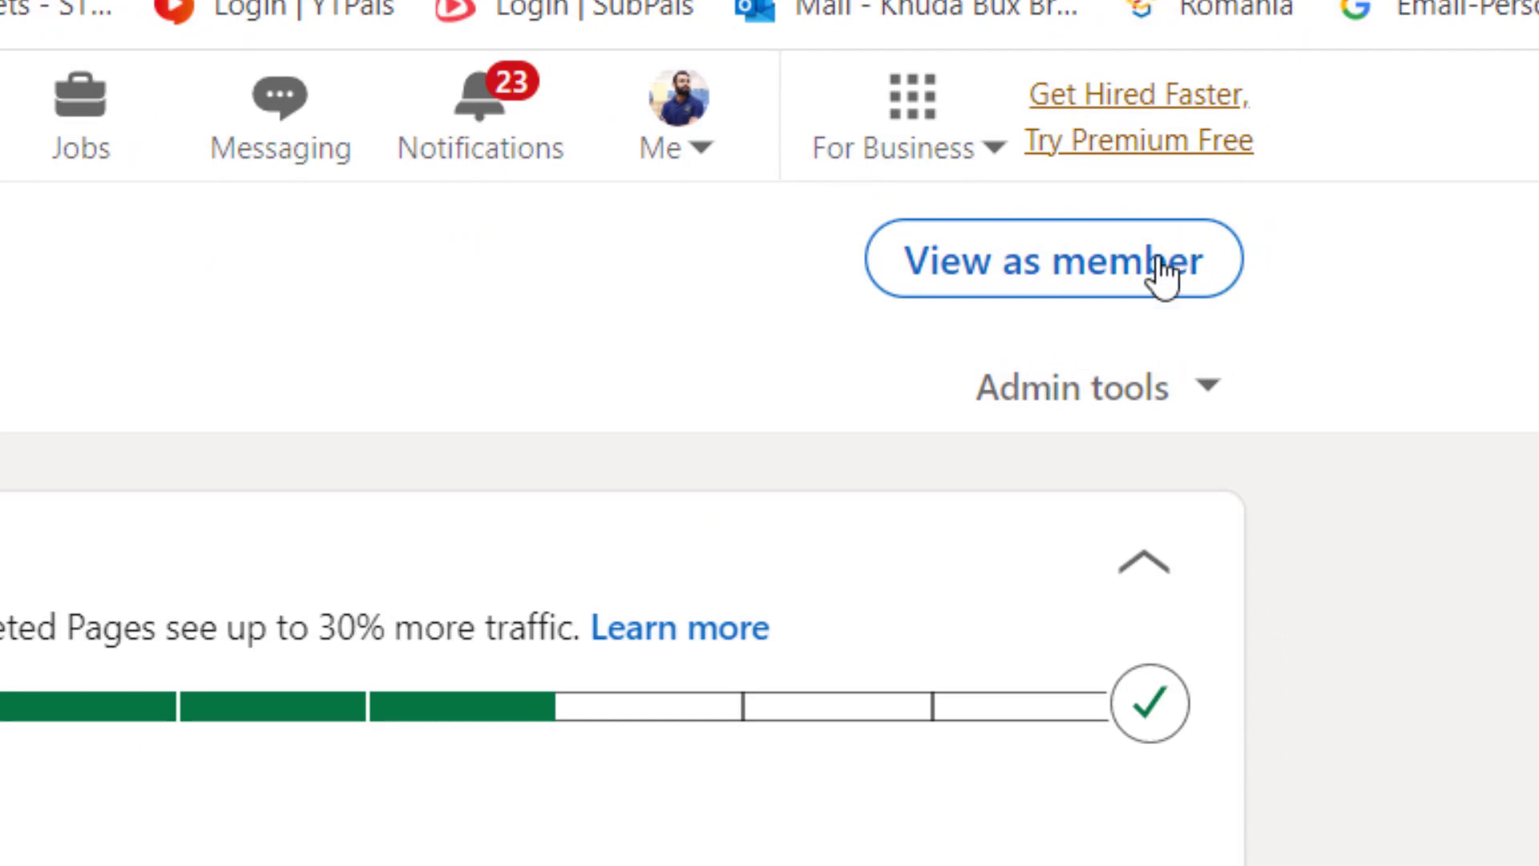
# - View the Comiak page as a member and scroll through its public layout
pyautogui.click(1062, 258)
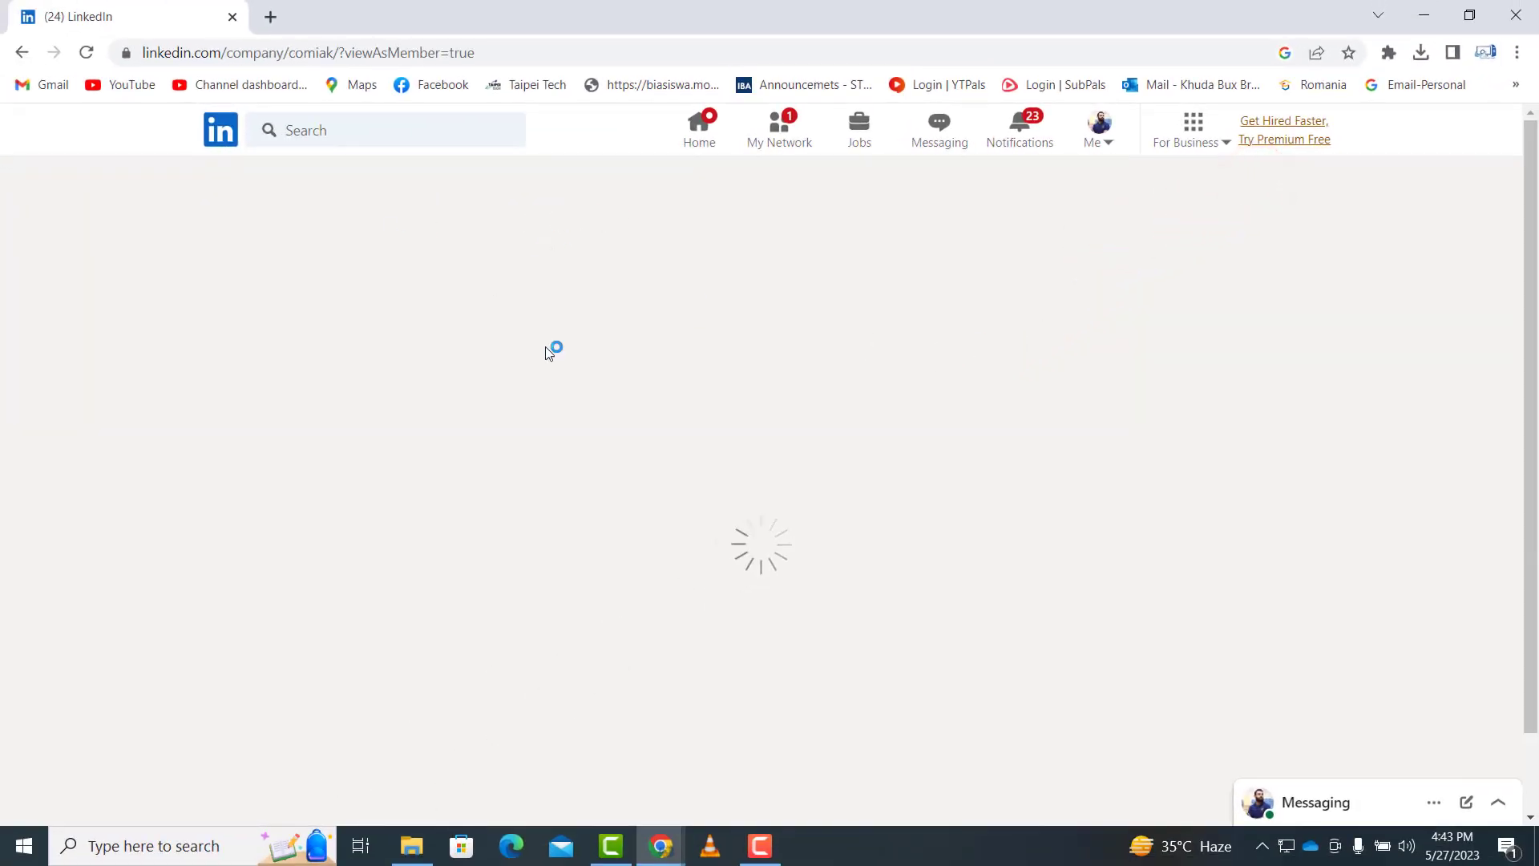
pyautogui.scroll(-5, 623, 417)
pyautogui.scroll(5, 805, 468)
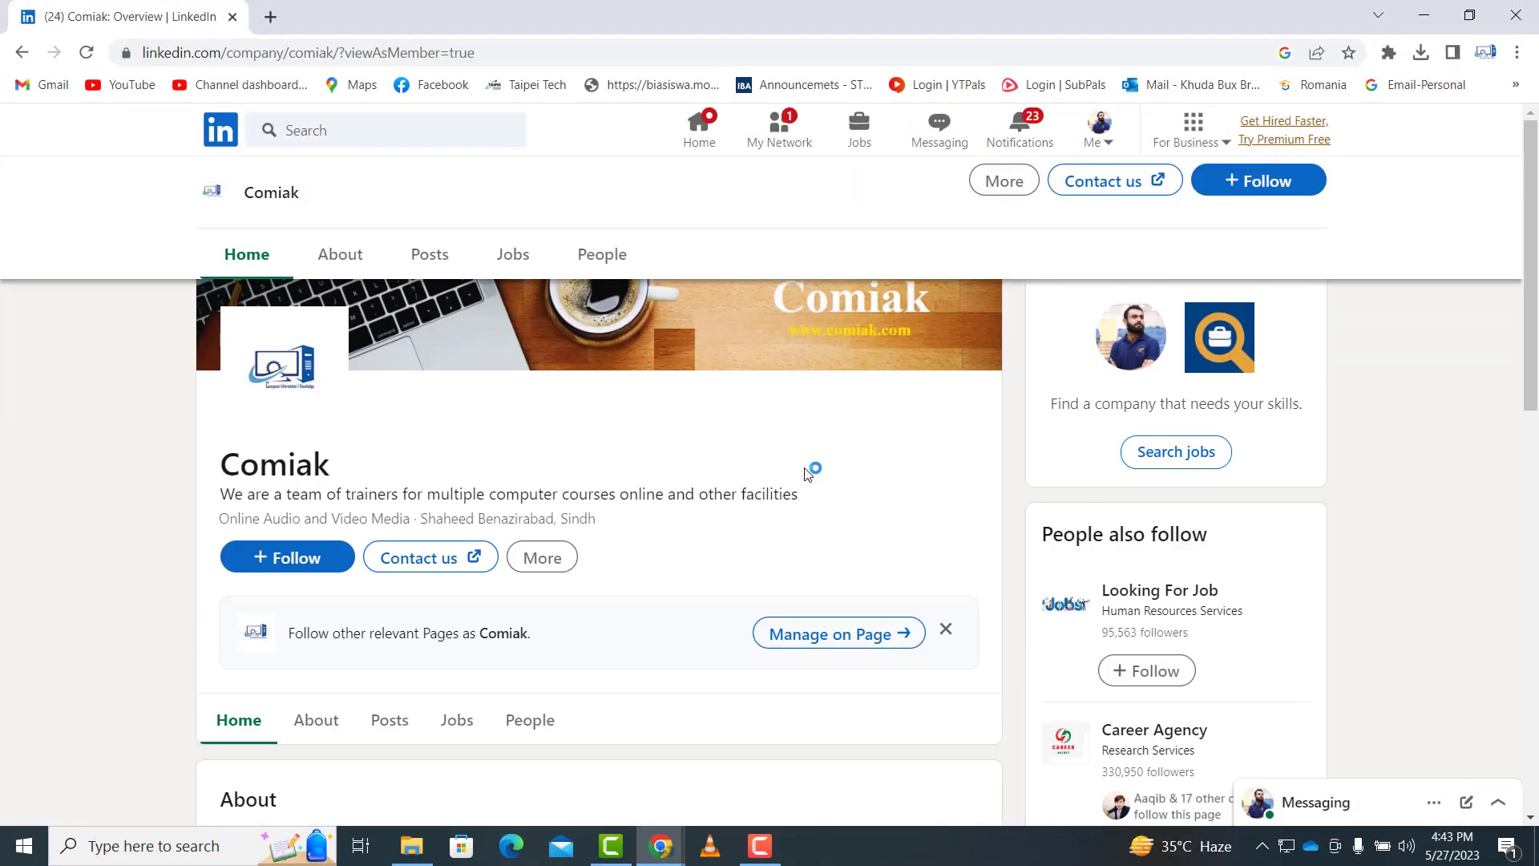